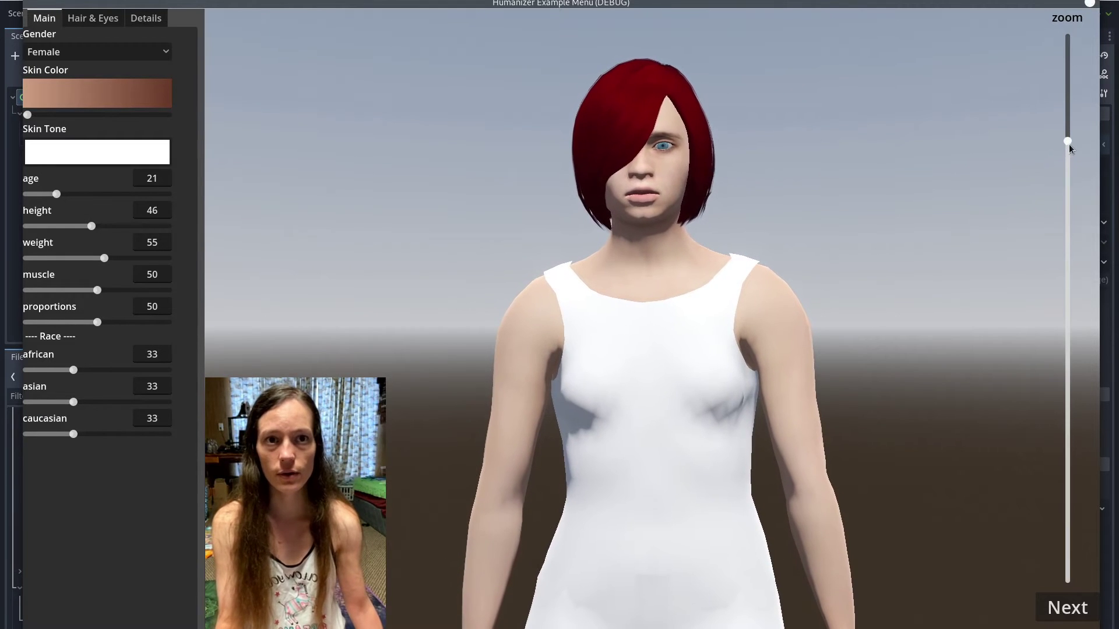
Step: Zoom out on the female character, try a darker skin colour and restore it, then bring up the gender choices
{"action": "left_click_drag", "start_coordinate": [1069, 141], "coordinate": [1065, 119]}
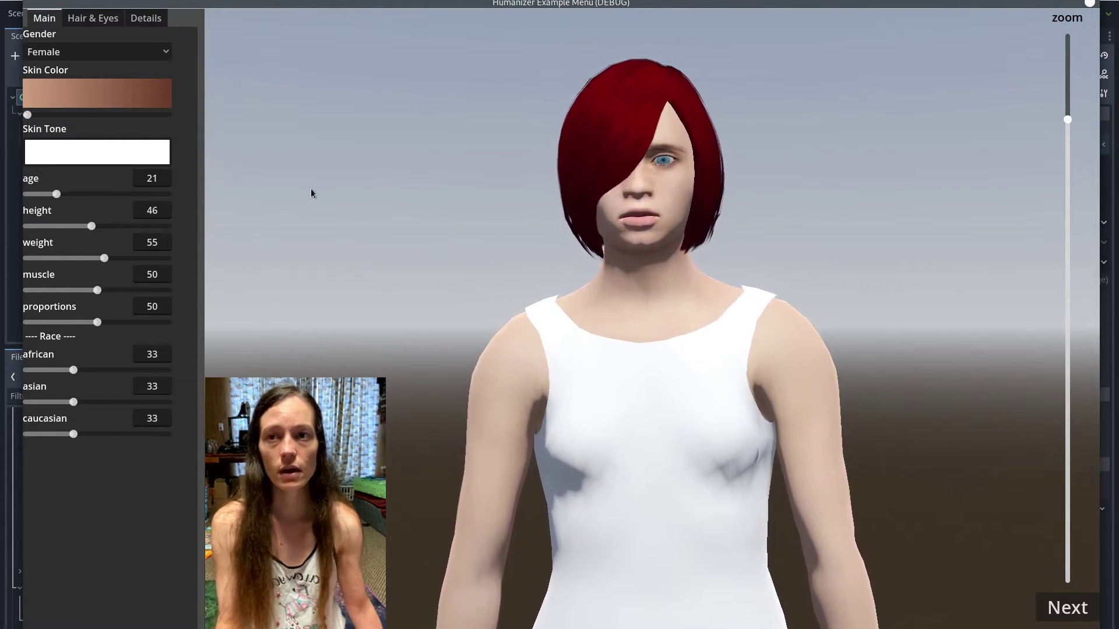
{"action": "mouse_move", "coordinate": [27, 115]}
{"action": "left_mouse_down"}
{"action": "mouse_move", "coordinate": [192, 135]}
{"action": "mouse_move", "coordinate": [24, 120]}
{"action": "left_mouse_up"}
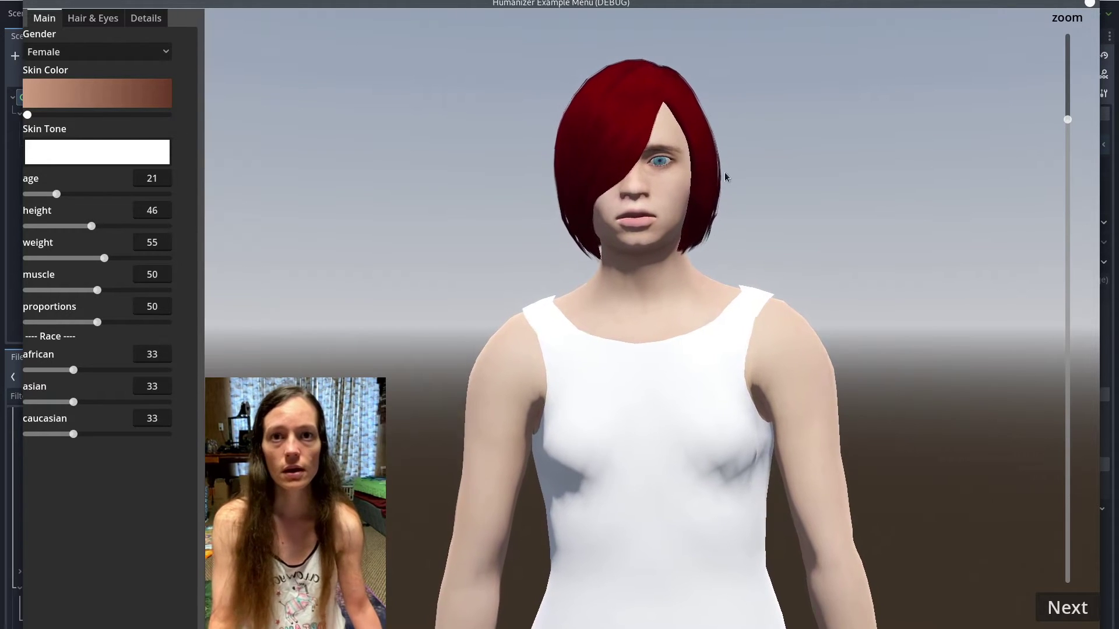
{"action": "left_click", "coordinate": [105, 53]}
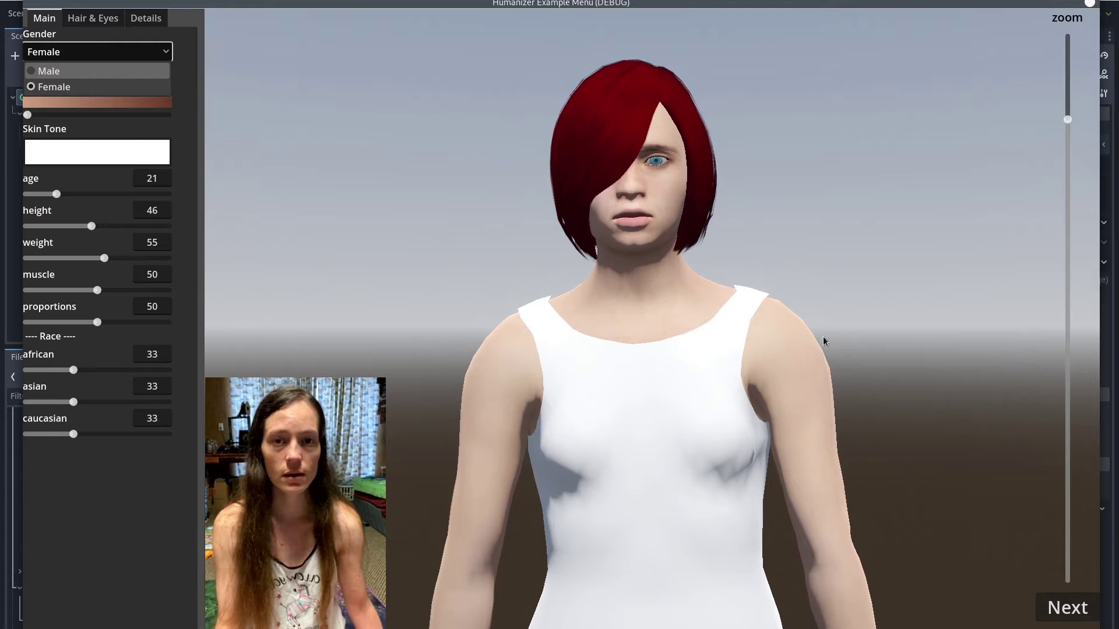
Step: Make the character male with mid-range skin and give him the Ponytail01 hairstyle
{"action": "key", "text": "Return"}
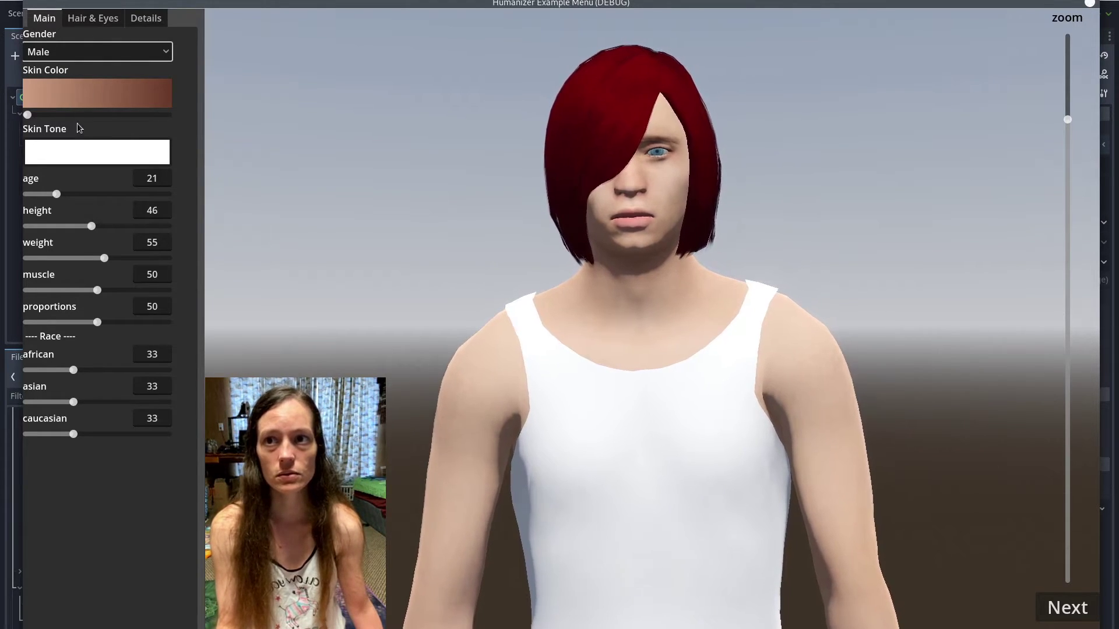
{"action": "left_click", "coordinate": [90, 115]}
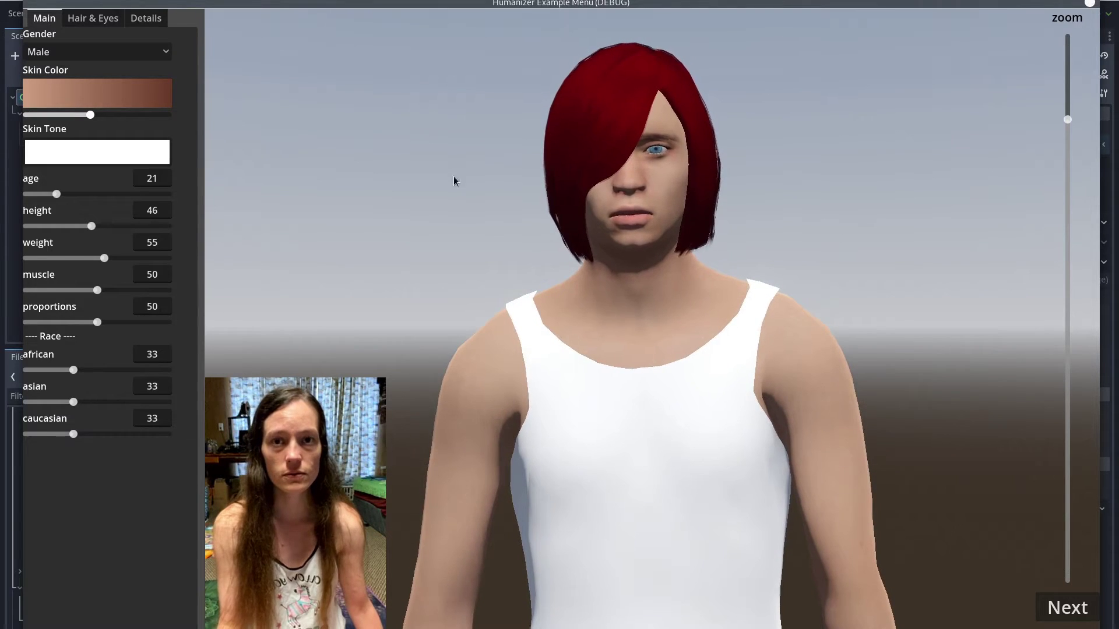
{"action": "left_click", "coordinate": [89, 23]}
{"action": "left_click", "coordinate": [117, 181]}
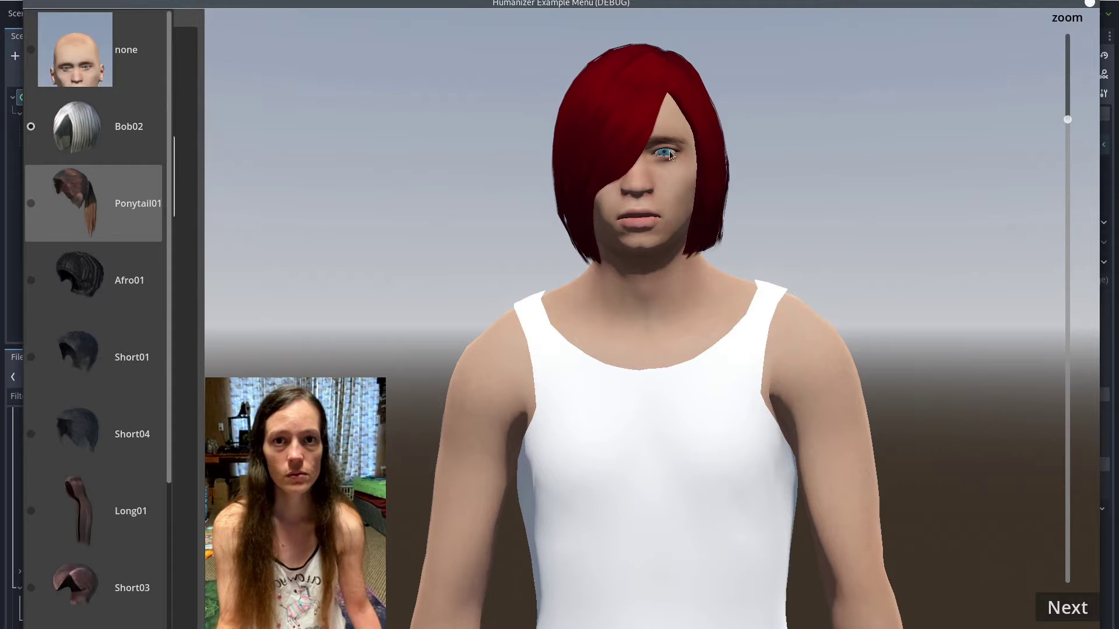
{"action": "key", "text": "Return"}
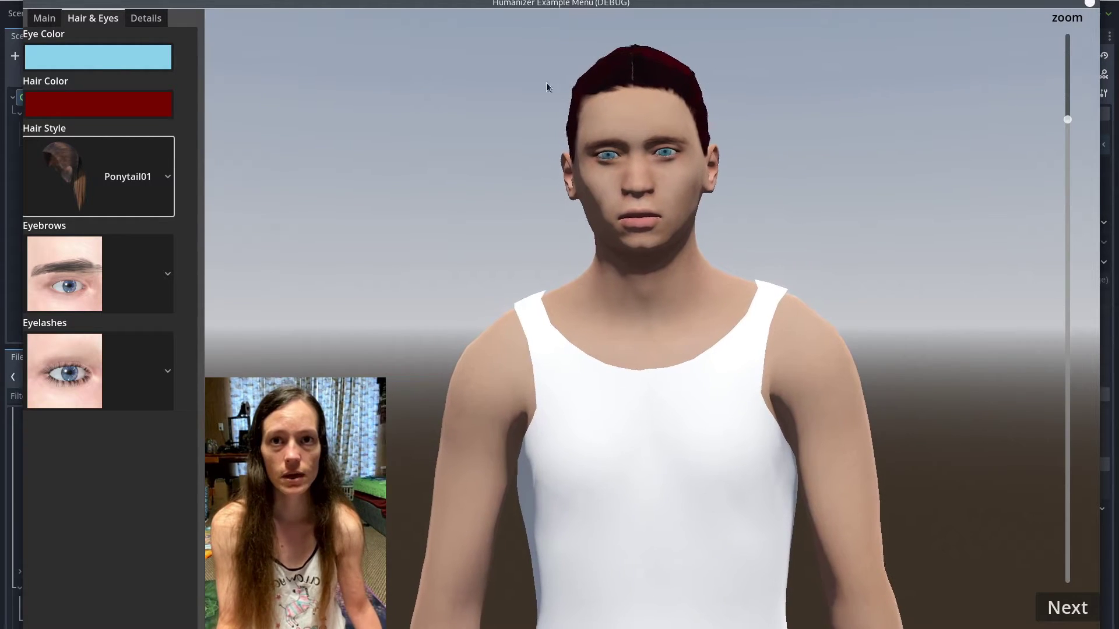
Step: Change the eye colour from light blue through dark green to brown, then close the picker
{"action": "left_click", "coordinate": [103, 57]}
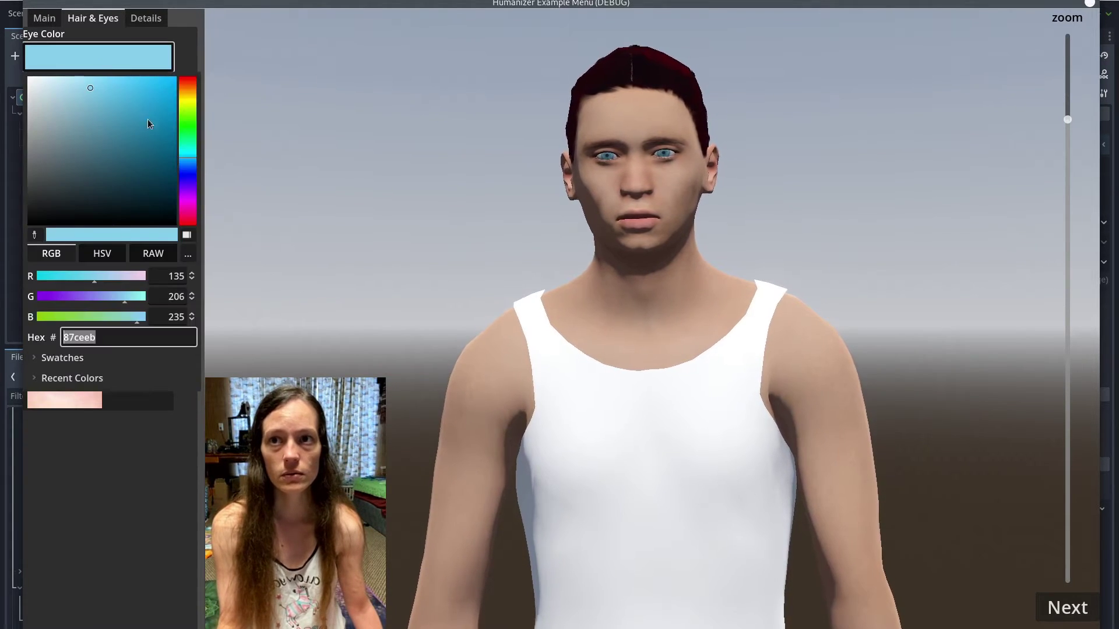
{"action": "left_click", "coordinate": [187, 136]}
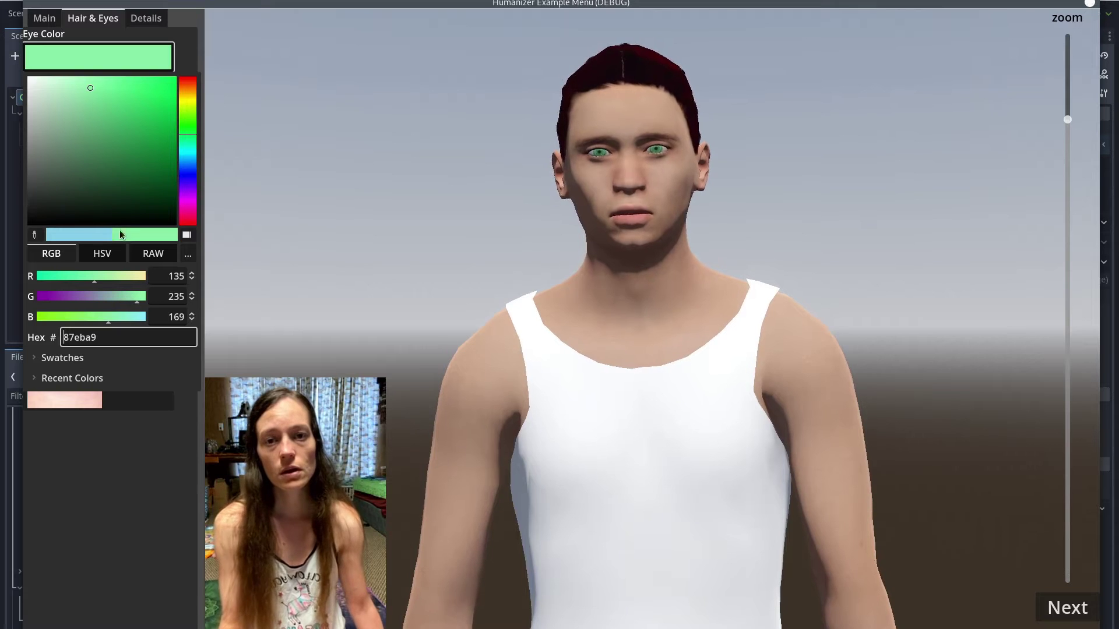
{"action": "left_click", "coordinate": [88, 154]}
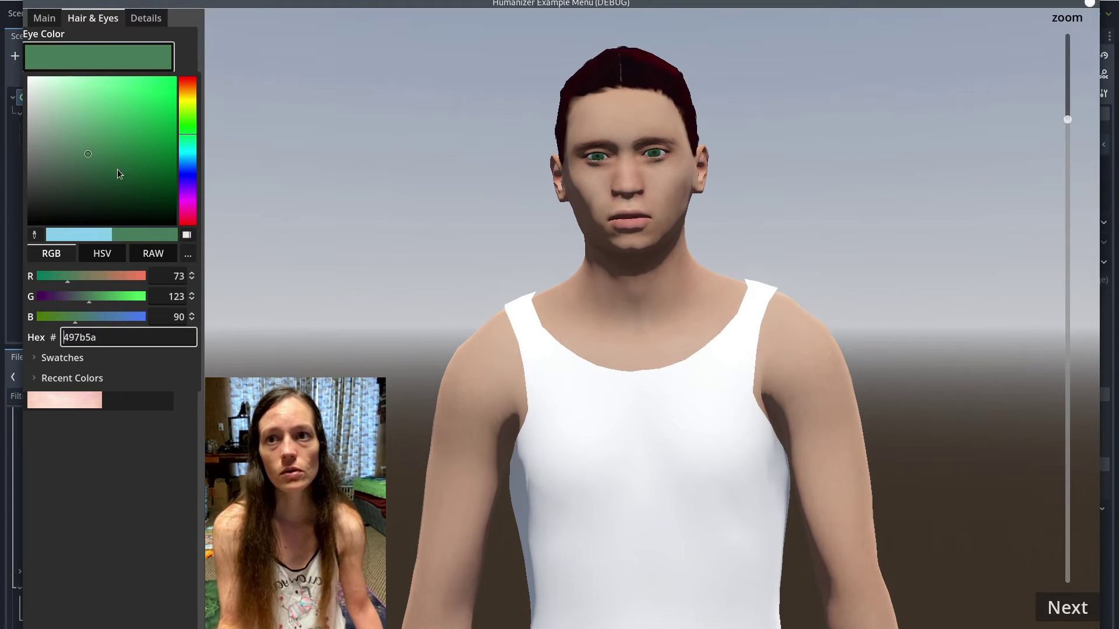
{"action": "left_click", "coordinate": [117, 169]}
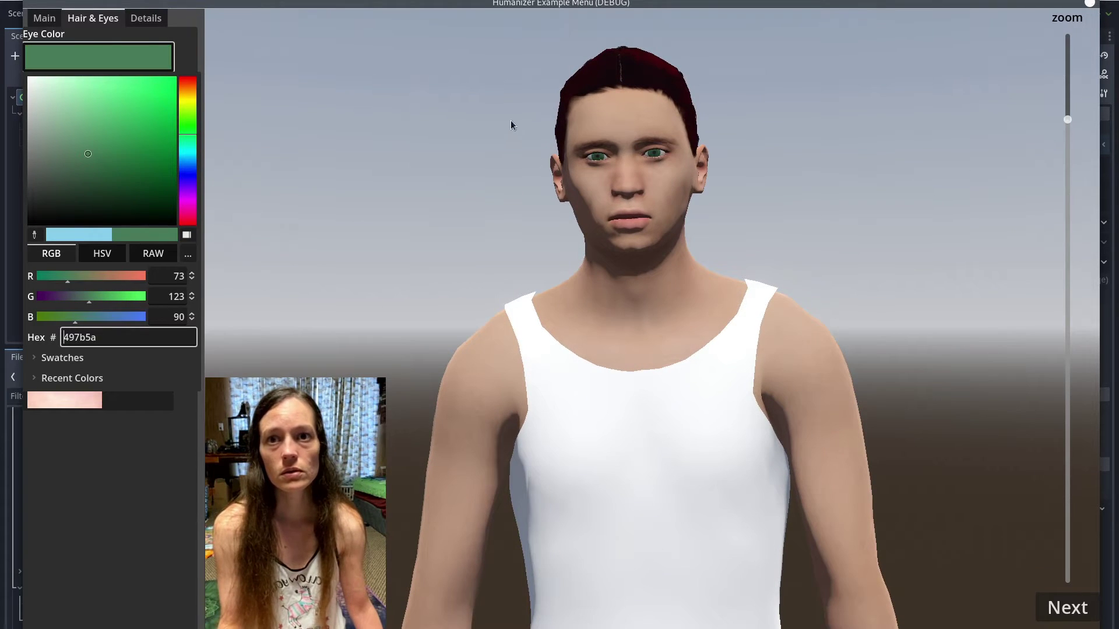
{"action": "left_click", "coordinate": [187, 83]}
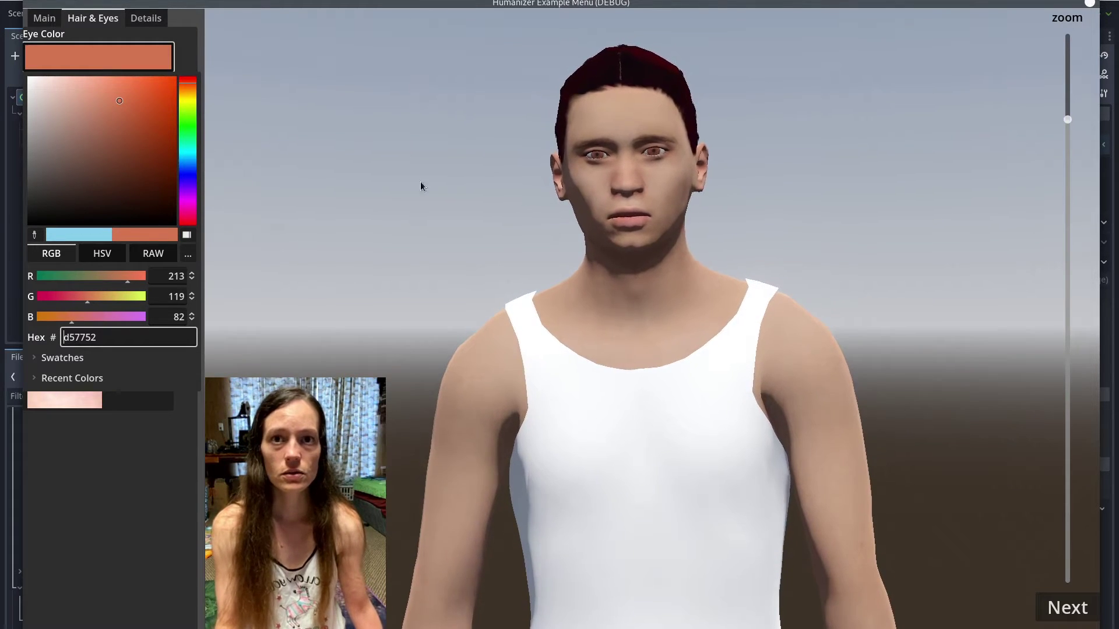
{"action": "left_click", "coordinate": [203, 55]}
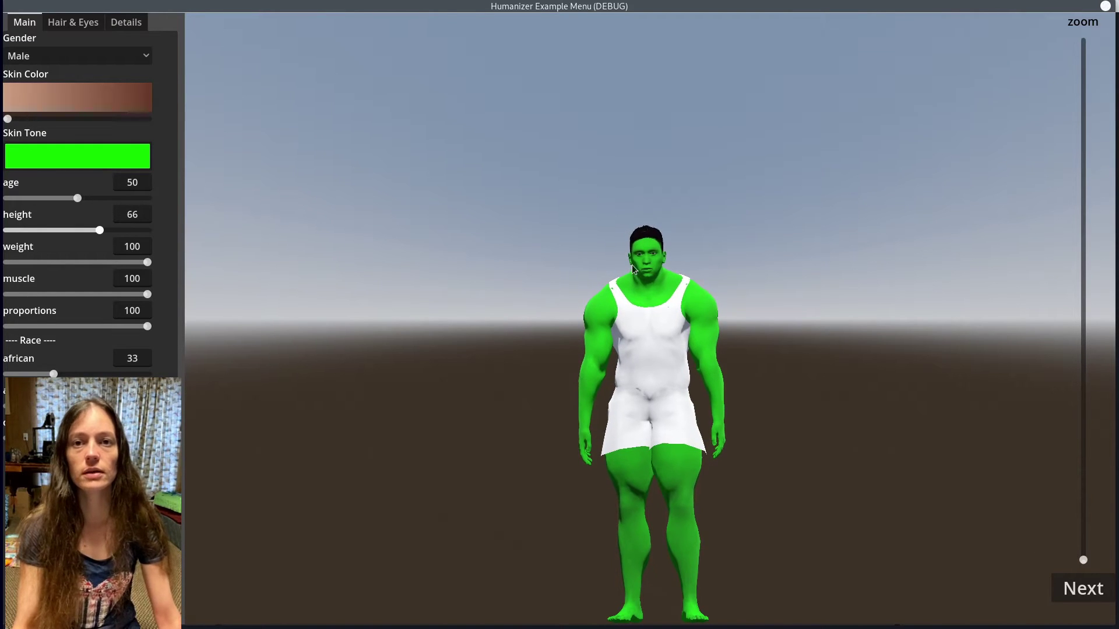
Step: Zoom in on the bulky green-skinned character
{"action": "left_click_drag", "start_coordinate": [1084, 560], "coordinate": [1074, 475]}
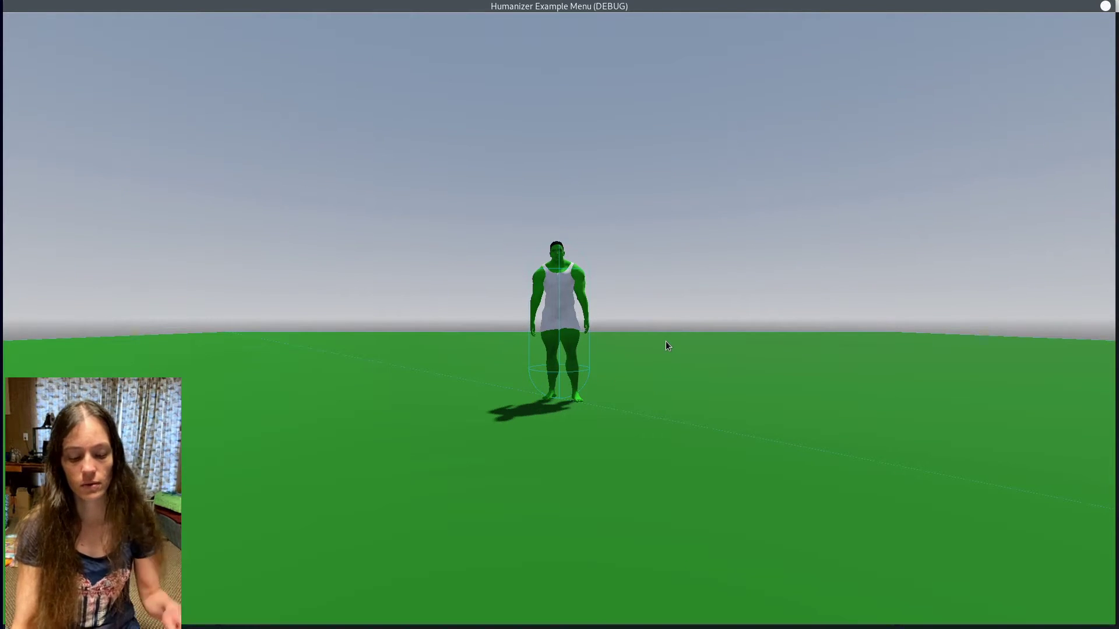
Step: Run the green character around the grassy field in every direction with the WASD keys
{"action": "key", "text": "a"}
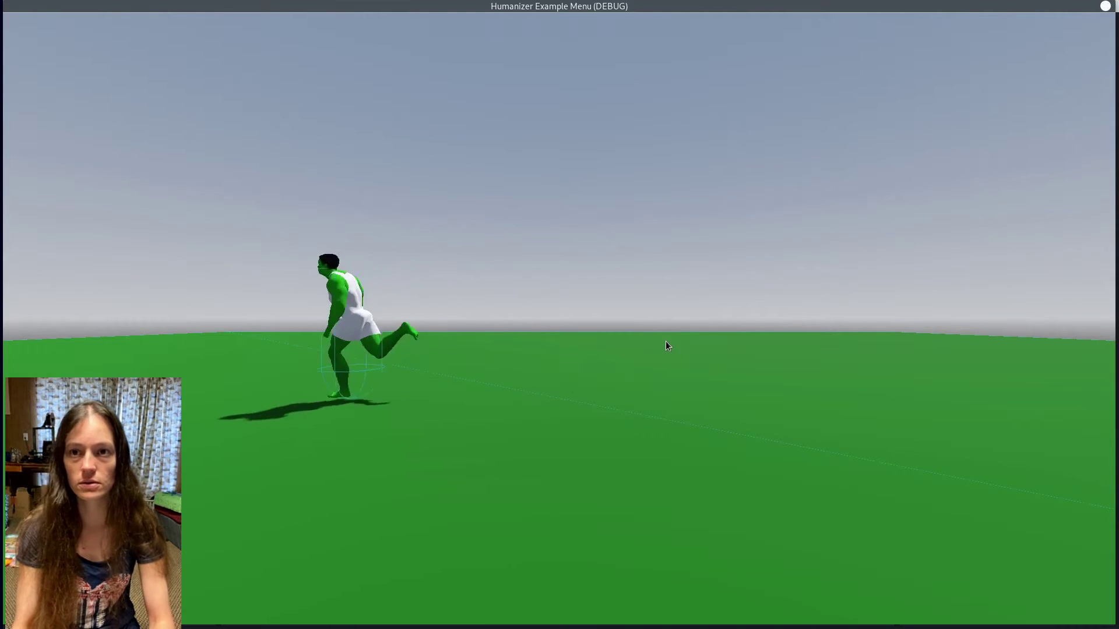
{"action": "key", "text": "d"}
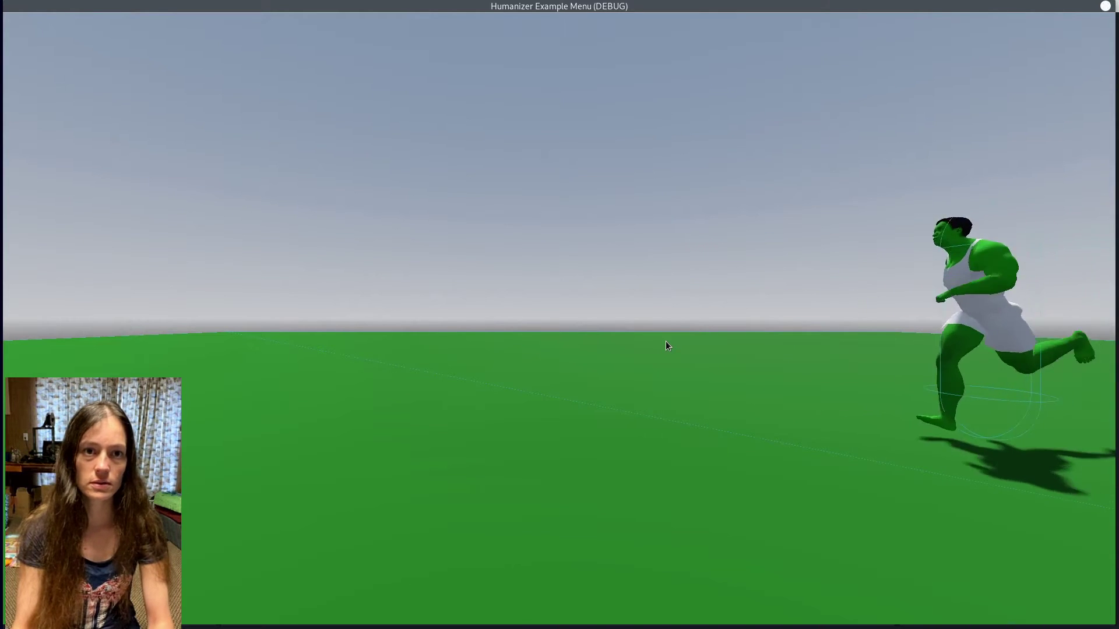
{"action": "key", "text": "s"}
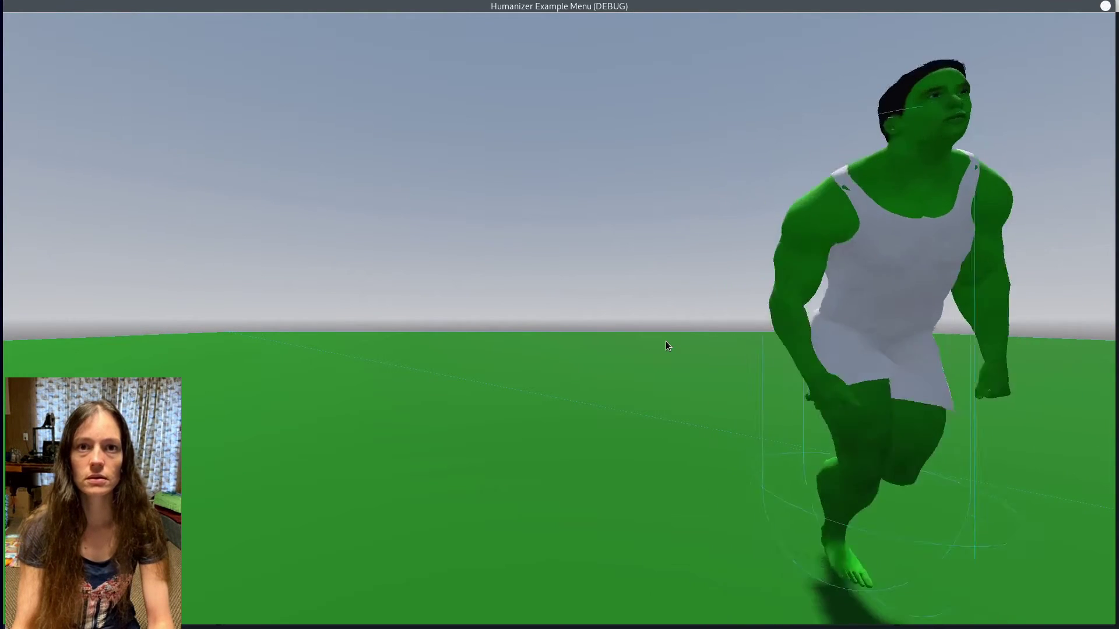
{"action": "key", "text": "a"}
{"action": "key", "text": "w"}
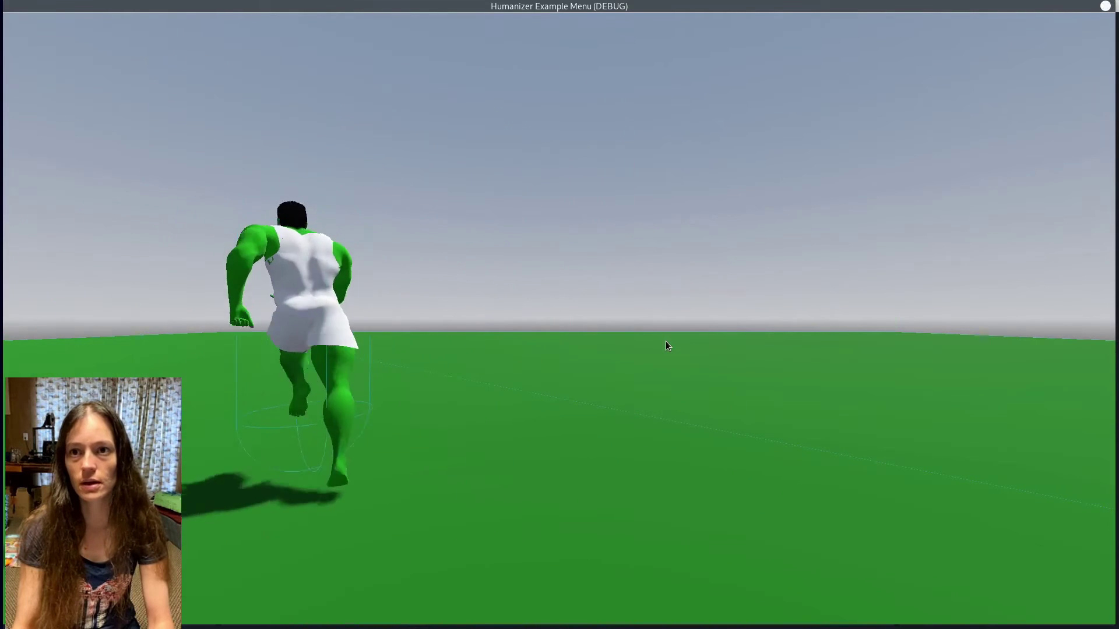
{"action": "key", "text": "d"}
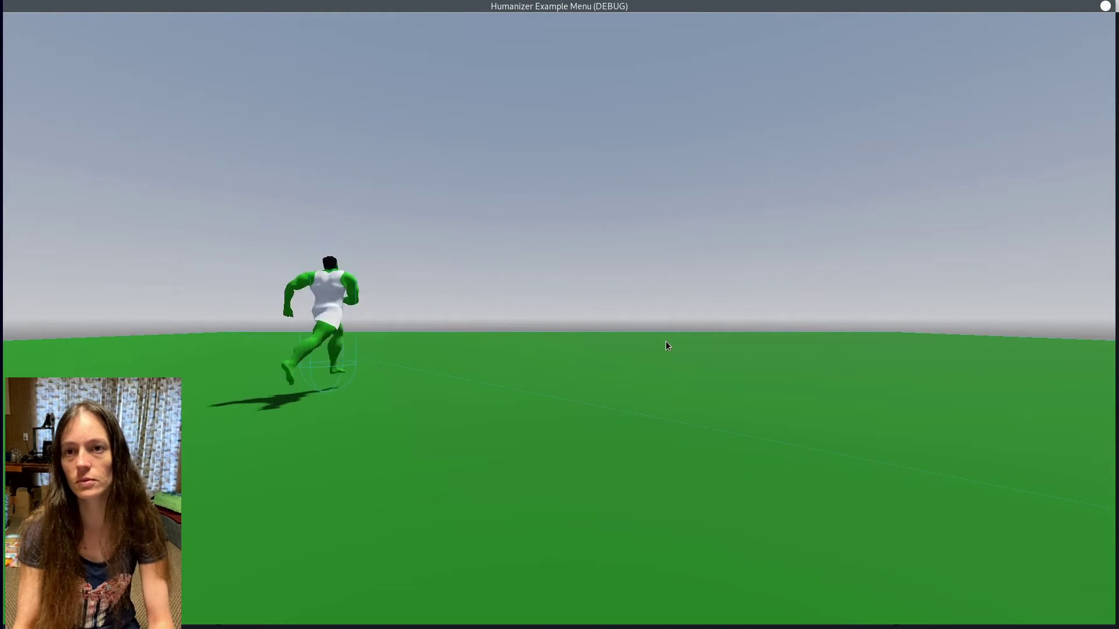
{"action": "key", "text": "d"}
{"action": "key", "text": "s"}
{"action": "key", "text": "d"}
{"action": "key", "text": "s"}
{"action": "key", "text": "d"}
{"action": "key", "text": "w"}
{"action": "key", "text": "d"}
{"action": "key", "text": "w"}
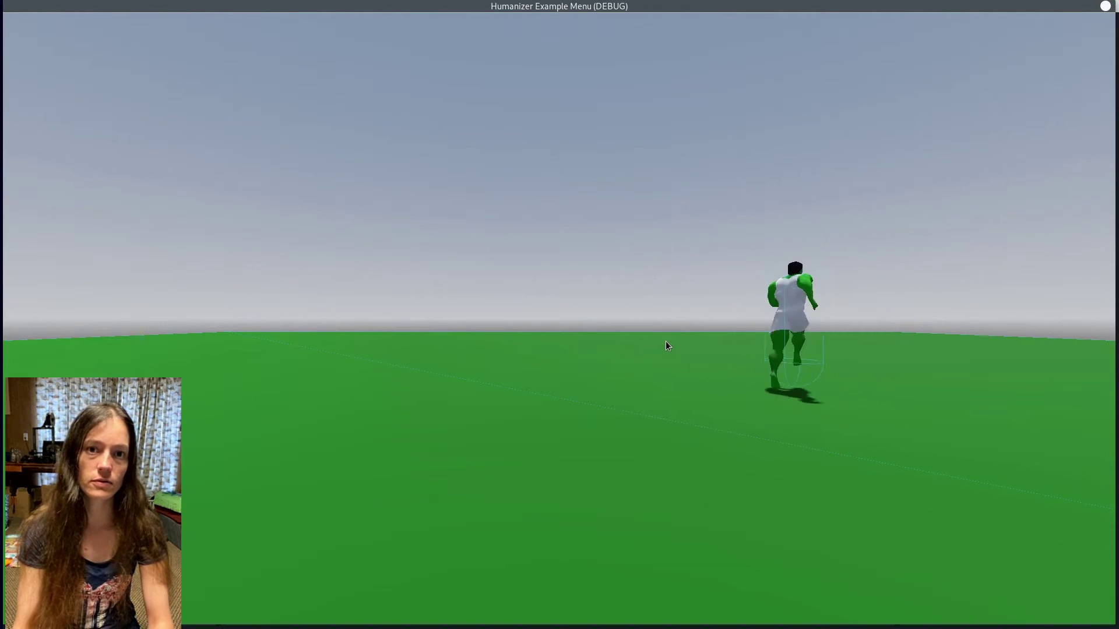
{"action": "key", "text": "a"}
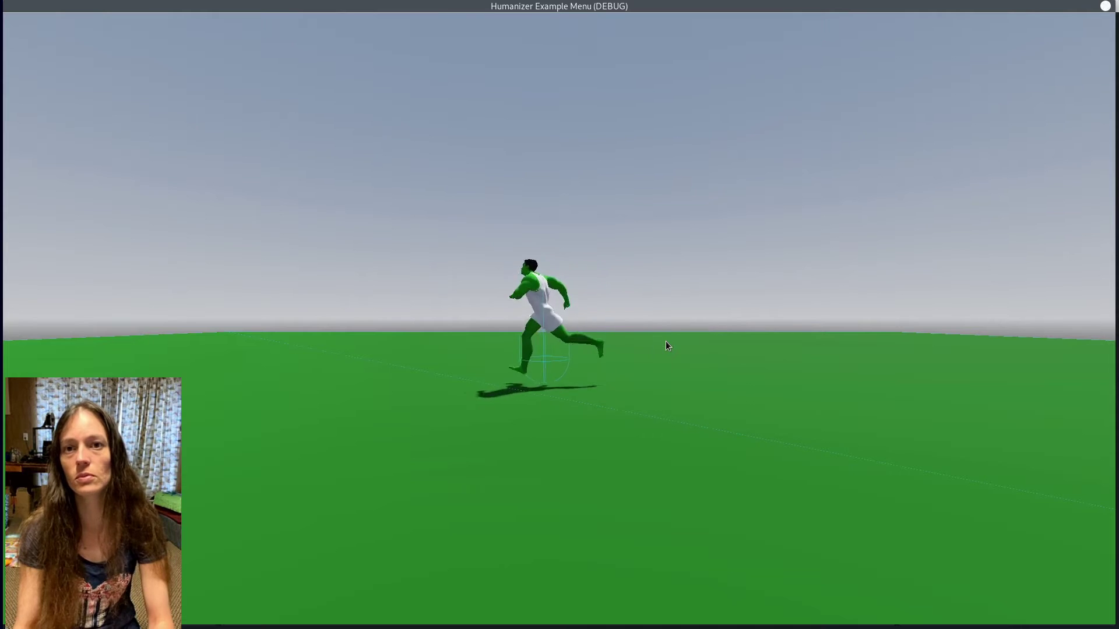
{"action": "key", "text": "s"}
{"action": "key", "text": "a"}
{"action": "key", "text": "s"}
{"action": "key", "text": "d"}
{"action": "key", "text": "w"}
{"action": "key", "text": "d"}
{"action": "key", "text": "s"}
{"action": "key", "text": "d"}
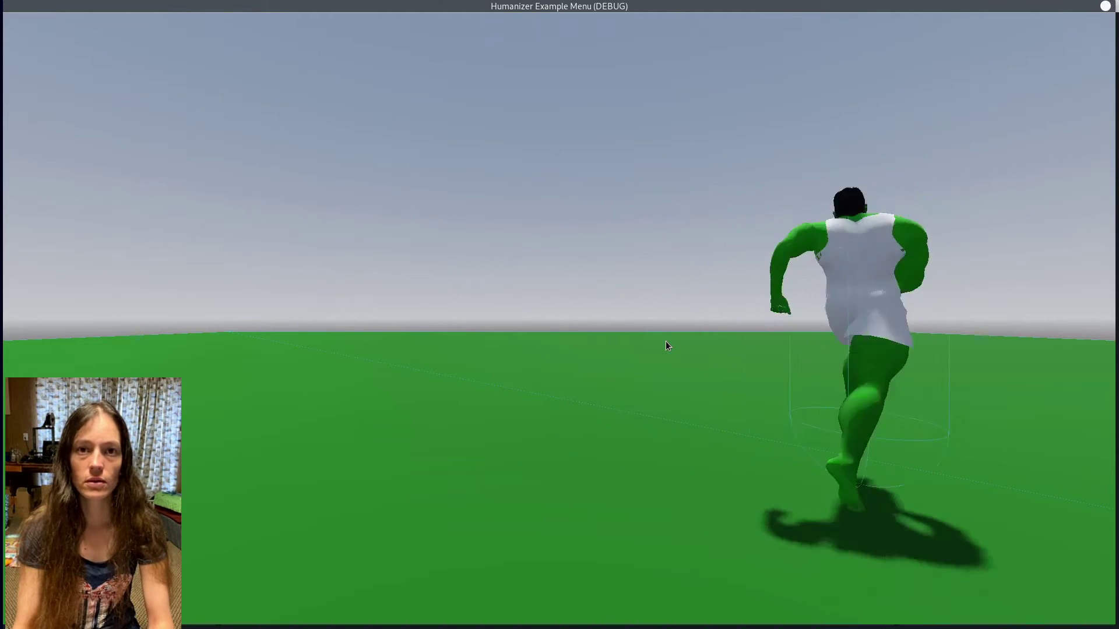
{"action": "key", "text": "a"}
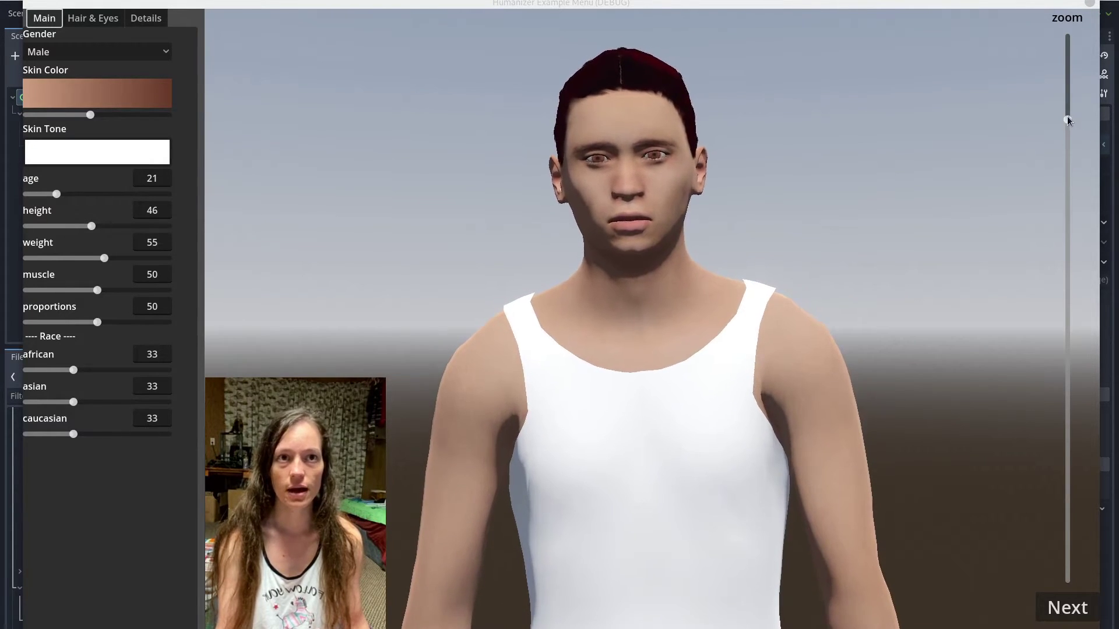
Step: Zoom out to the full body, in to the head, then partly back out on the male character
{"action": "left_click_drag", "start_coordinate": [1068, 120], "coordinate": [1068, 422]}
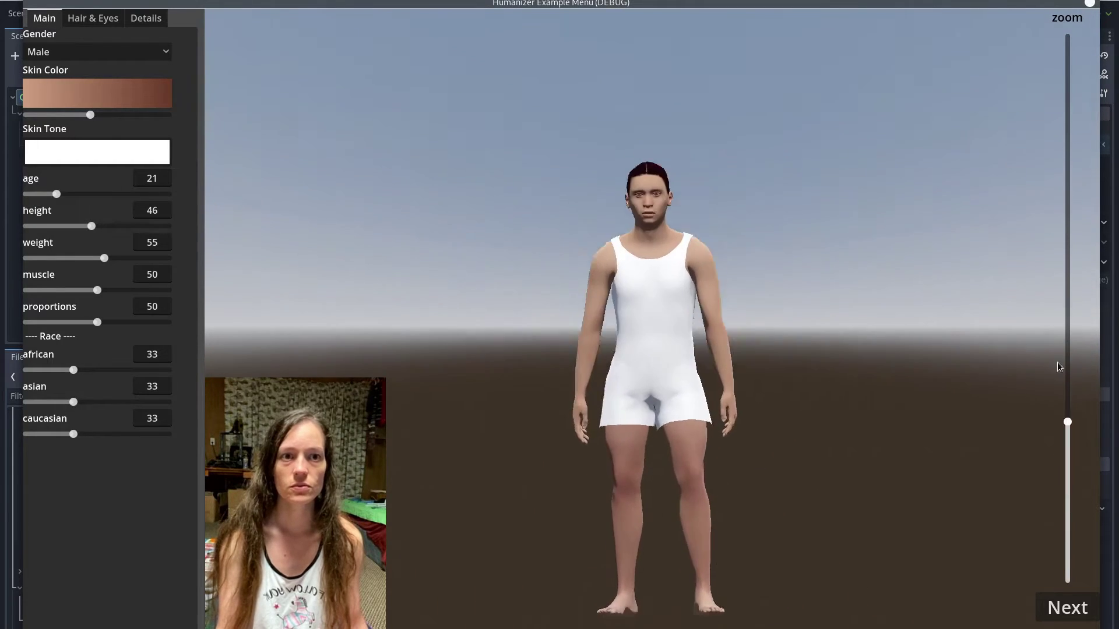
{"action": "left_click_drag", "start_coordinate": [1059, 366], "coordinate": [1062, 55]}
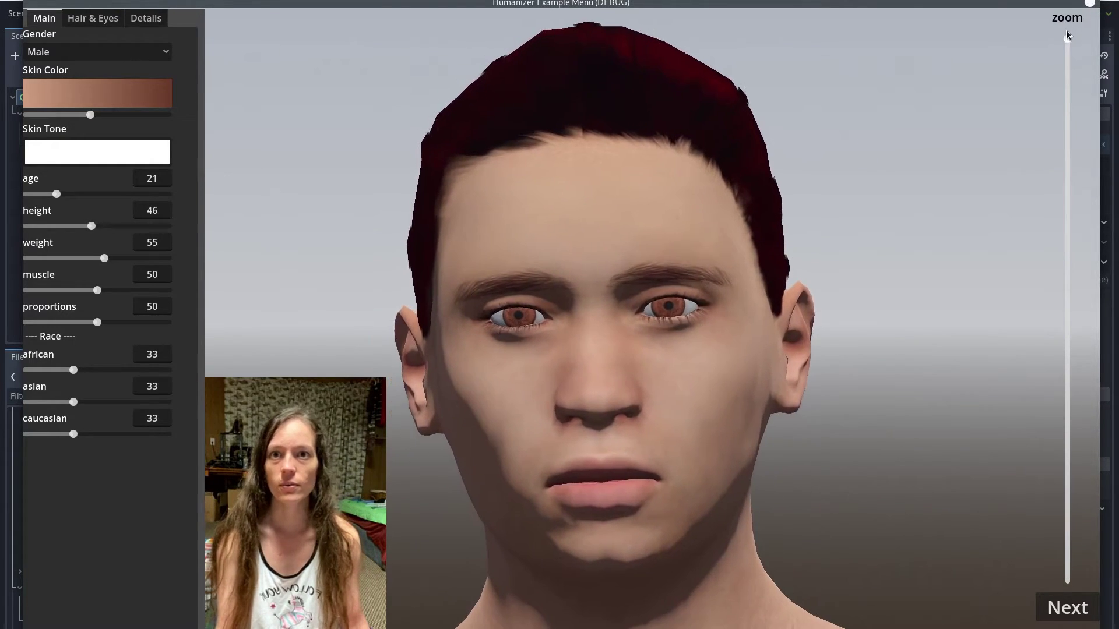
{"action": "left_click_drag", "start_coordinate": [1067, 55], "coordinate": [1054, 609]}
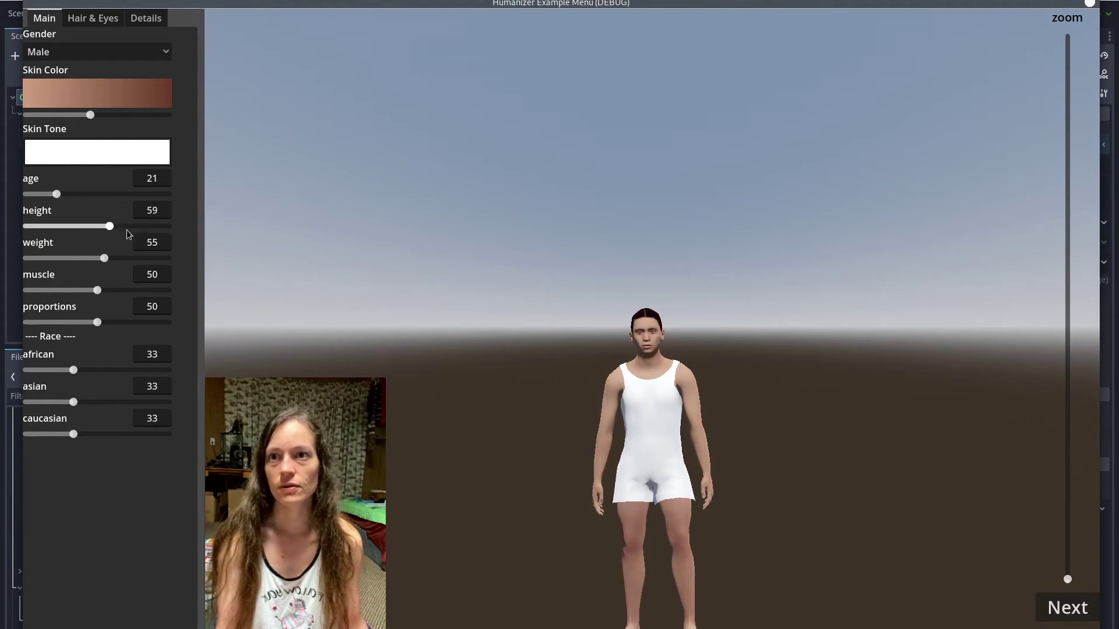
Step: Lower the age to 2 to make a toddler, checking the face and whole body with the zoom slider
{"action": "scroll", "coordinate": [635, 264], "scroll_direction": "up", "scroll_amount": 2}
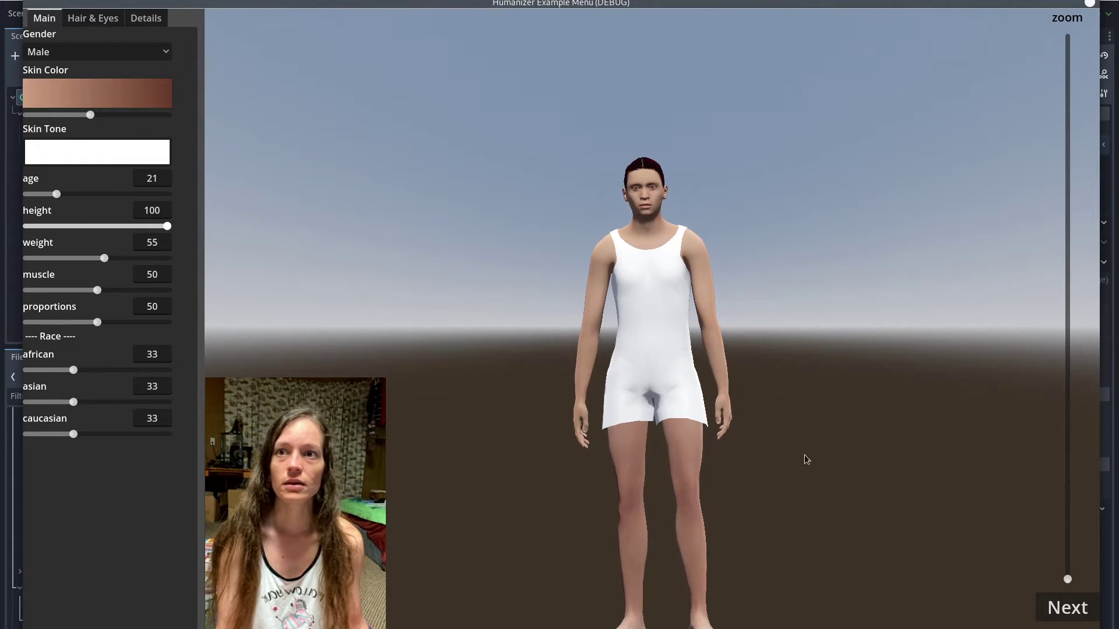
{"action": "left_click_drag", "start_coordinate": [1069, 577], "coordinate": [1035, 71]}
{"action": "left_click_drag", "start_coordinate": [1042, 18], "coordinate": [1023, 118]}
{"action": "left_click_drag", "start_coordinate": [57, 195], "coordinate": [29, 195]}
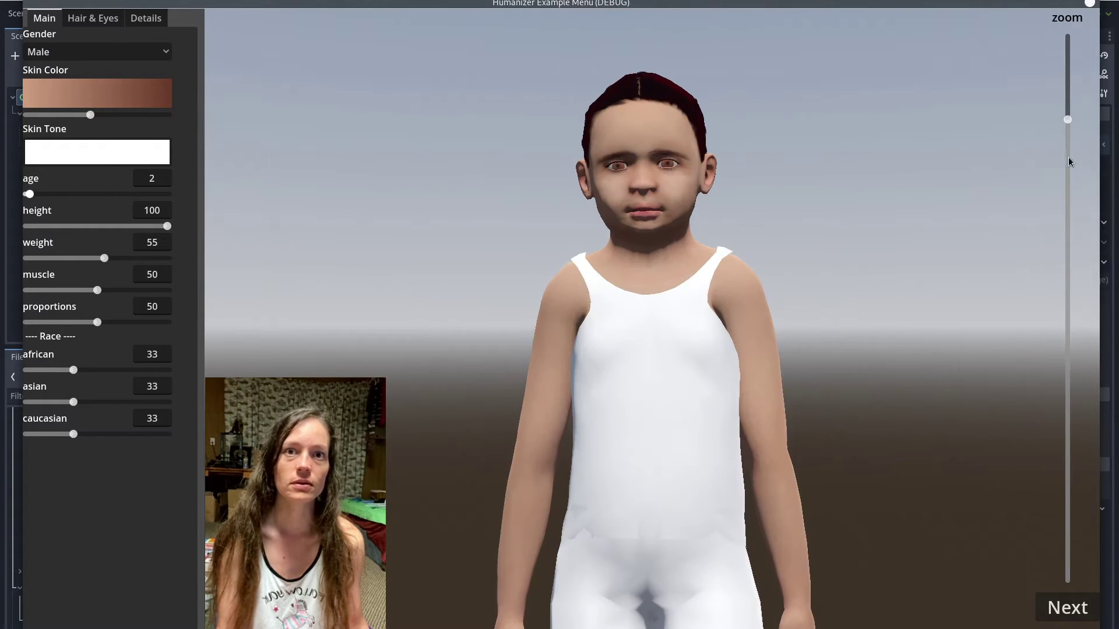
{"action": "left_click_drag", "start_coordinate": [1067, 119], "coordinate": [1068, 357]}
{"action": "left_click_drag", "start_coordinate": [1070, 269], "coordinate": [1061, 53]}
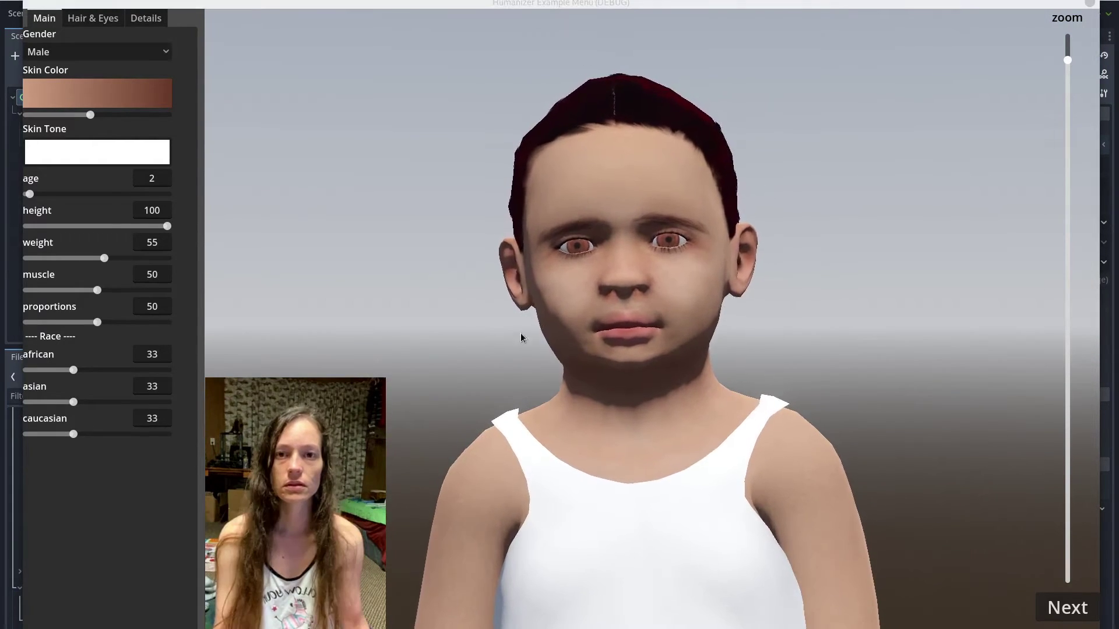
Step: Make the human female, age 38, weight 93 and muscle 100, then zoom in on the face
{"action": "left_click", "coordinate": [130, 54]}
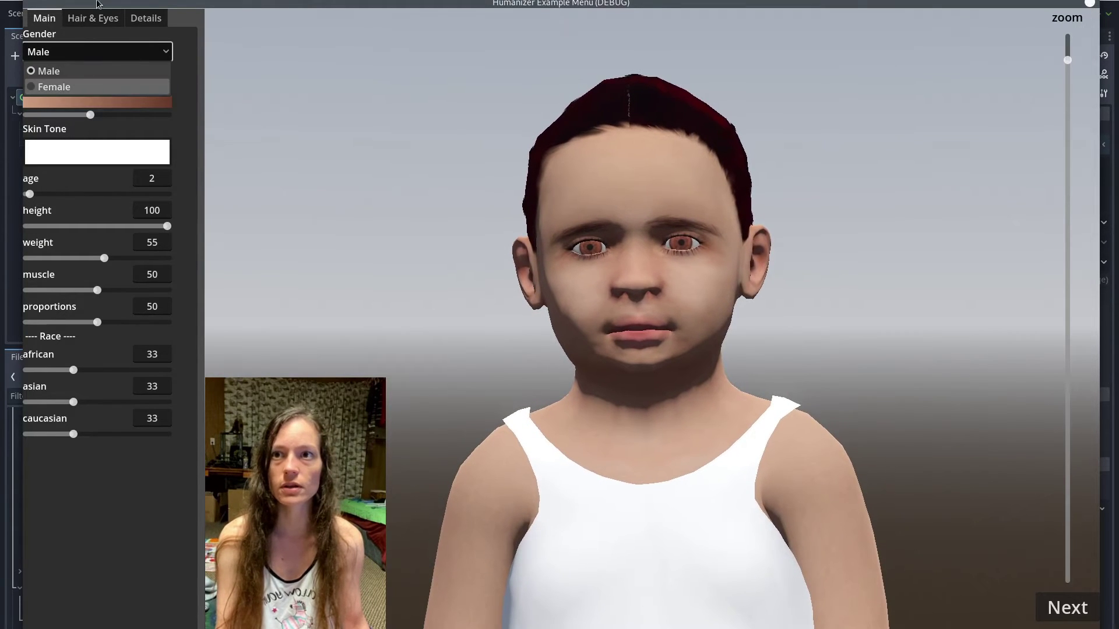
{"action": "key", "text": "Return"}
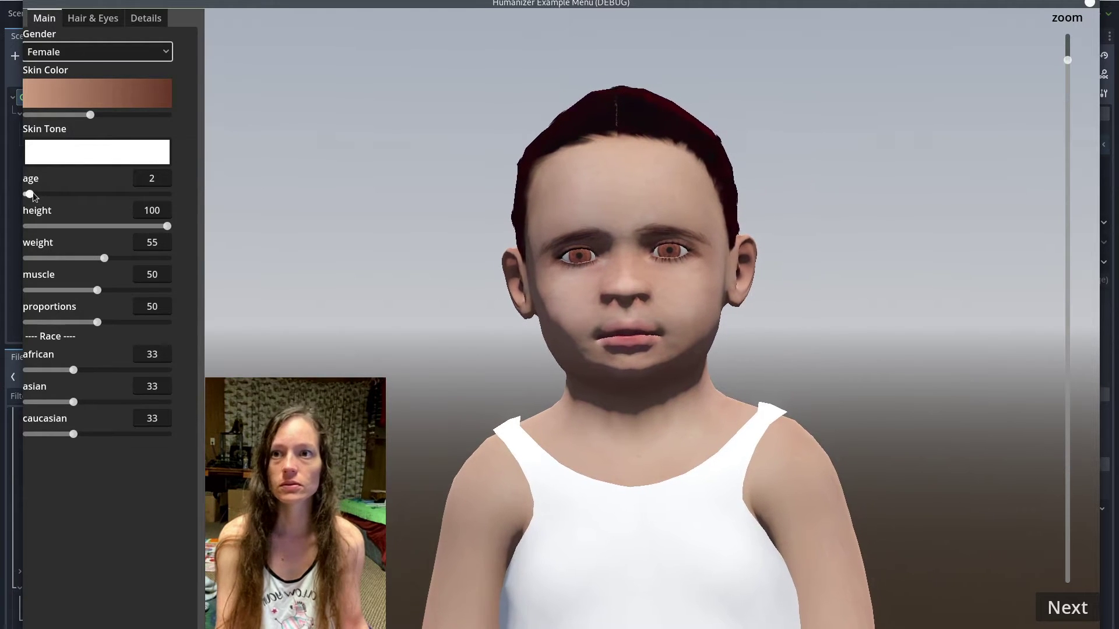
{"action": "left_click_drag", "start_coordinate": [37, 195], "coordinate": [80, 200]}
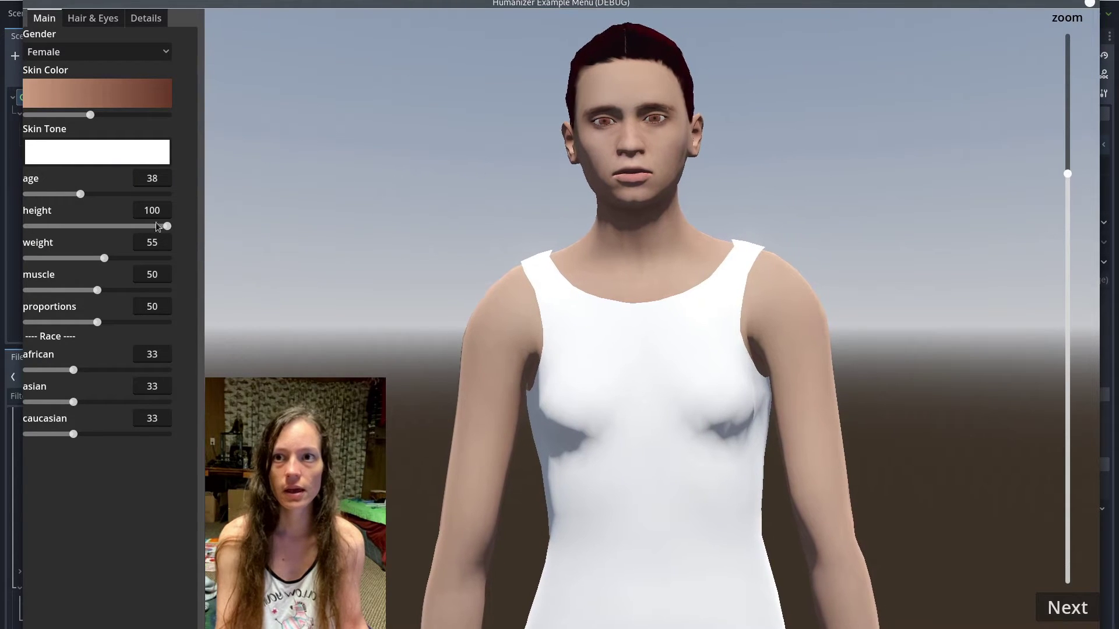
{"action": "left_click_drag", "start_coordinate": [103, 257], "coordinate": [160, 267]}
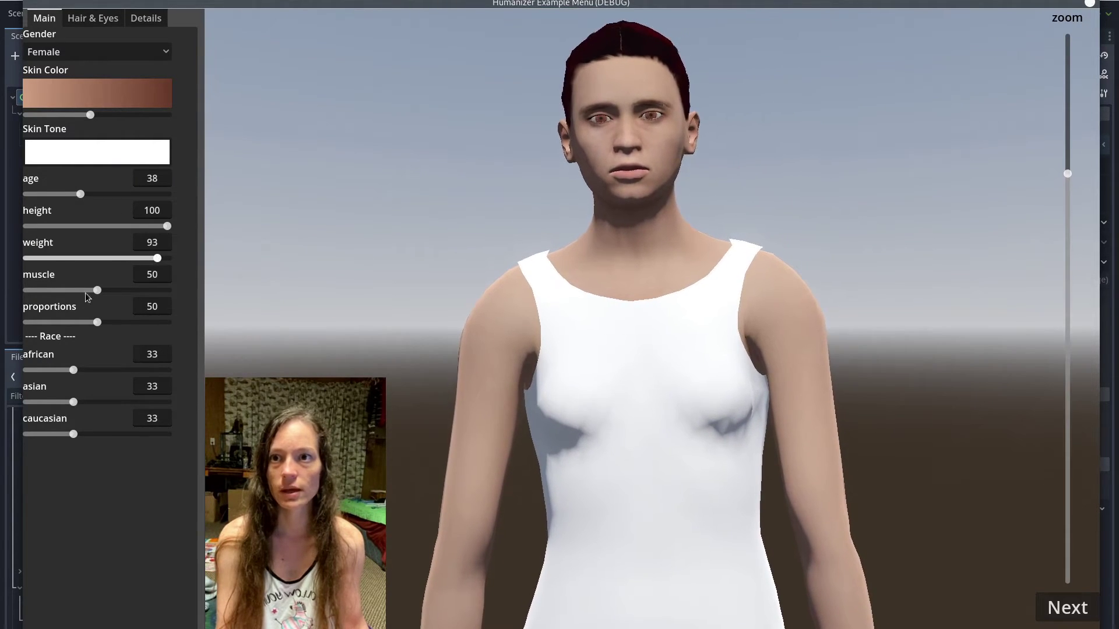
{"action": "left_click_drag", "start_coordinate": [95, 291], "coordinate": [174, 308]}
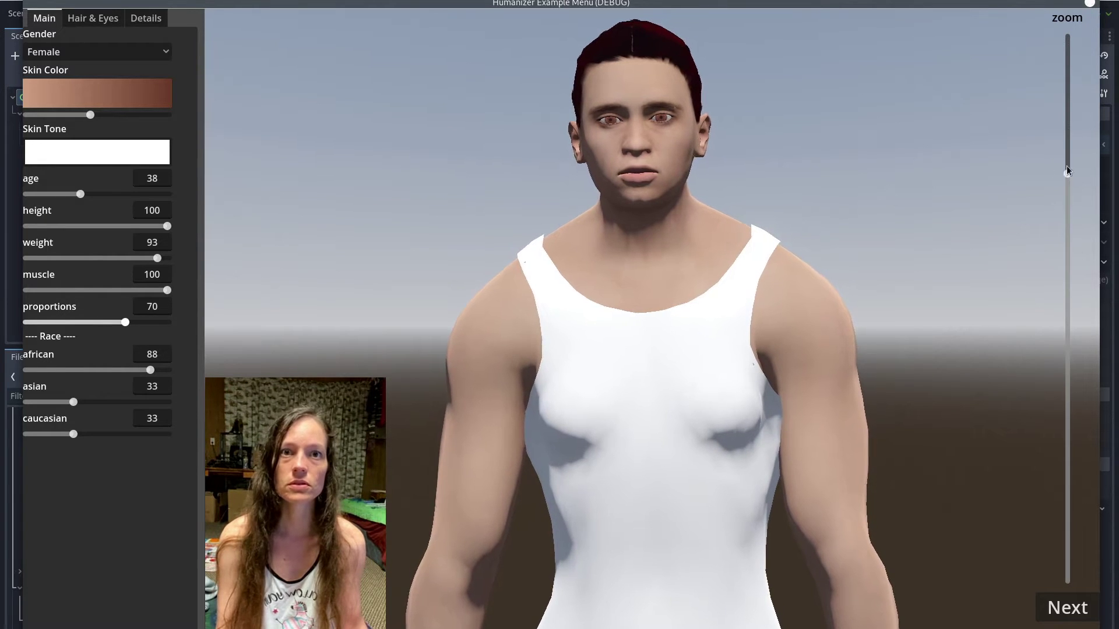
{"action": "left_click_drag", "start_coordinate": [1067, 169], "coordinate": [1077, 70]}
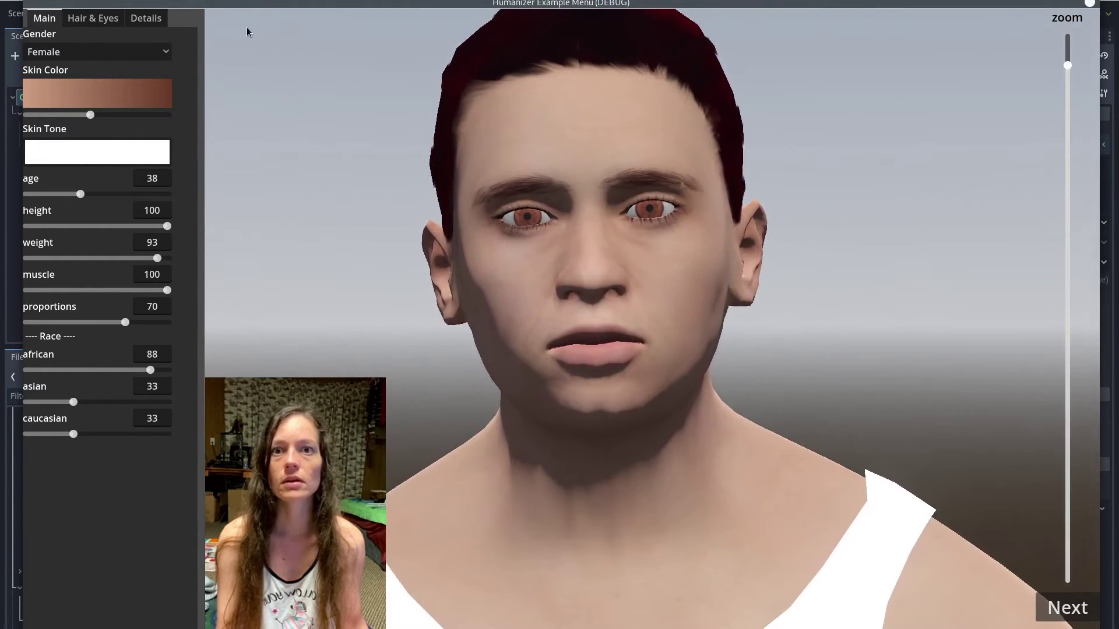
Step: In Hair & Eyes, change the eye colour to purple (b252d5) and close the picker
{"action": "left_click", "coordinate": [93, 18]}
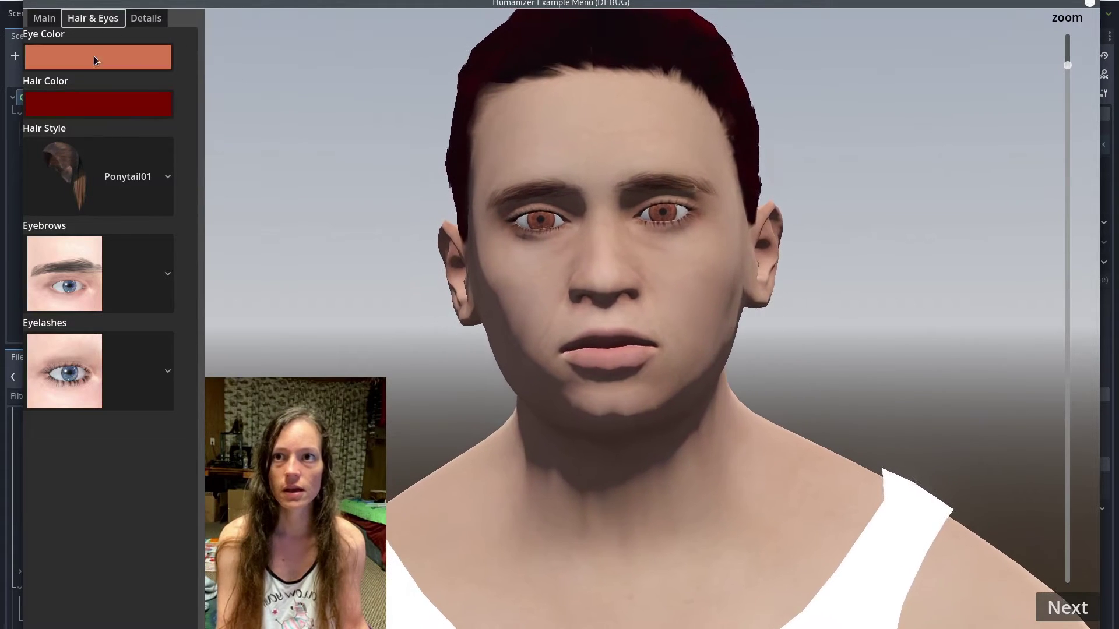
{"action": "left_click", "coordinate": [74, 57]}
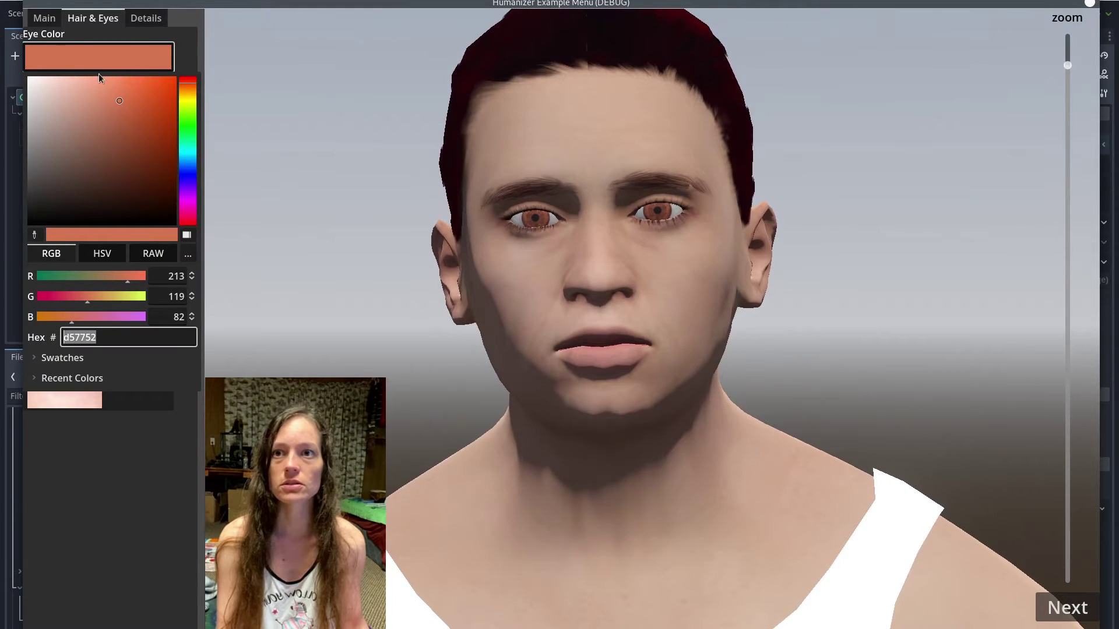
{"action": "left_click", "coordinate": [192, 141]}
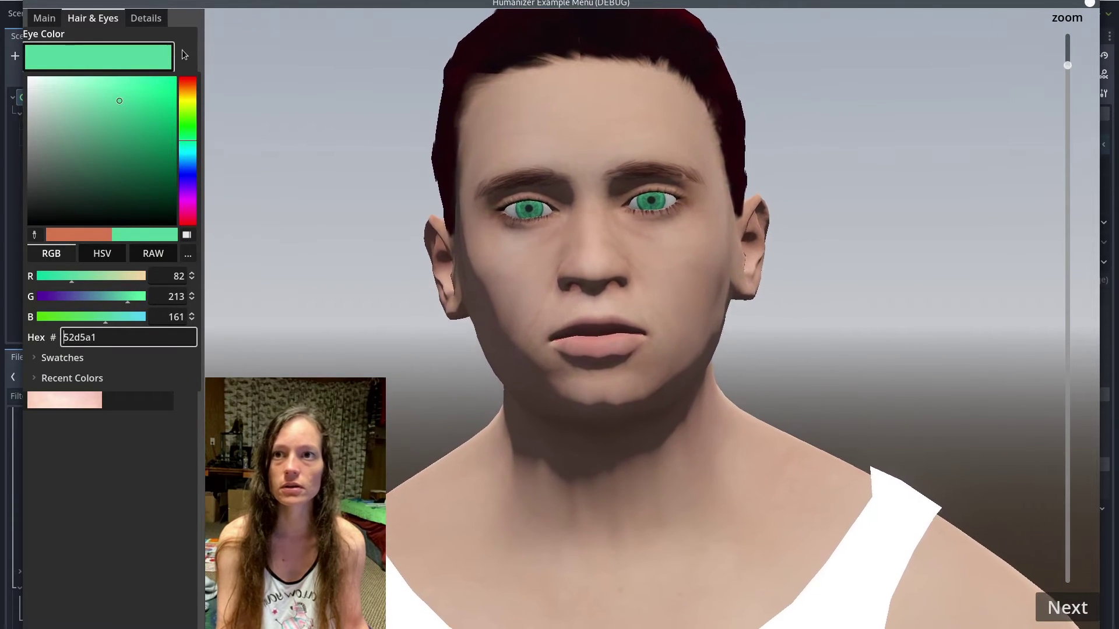
{"action": "left_click", "coordinate": [182, 50]}
{"action": "left_click", "coordinate": [150, 61]}
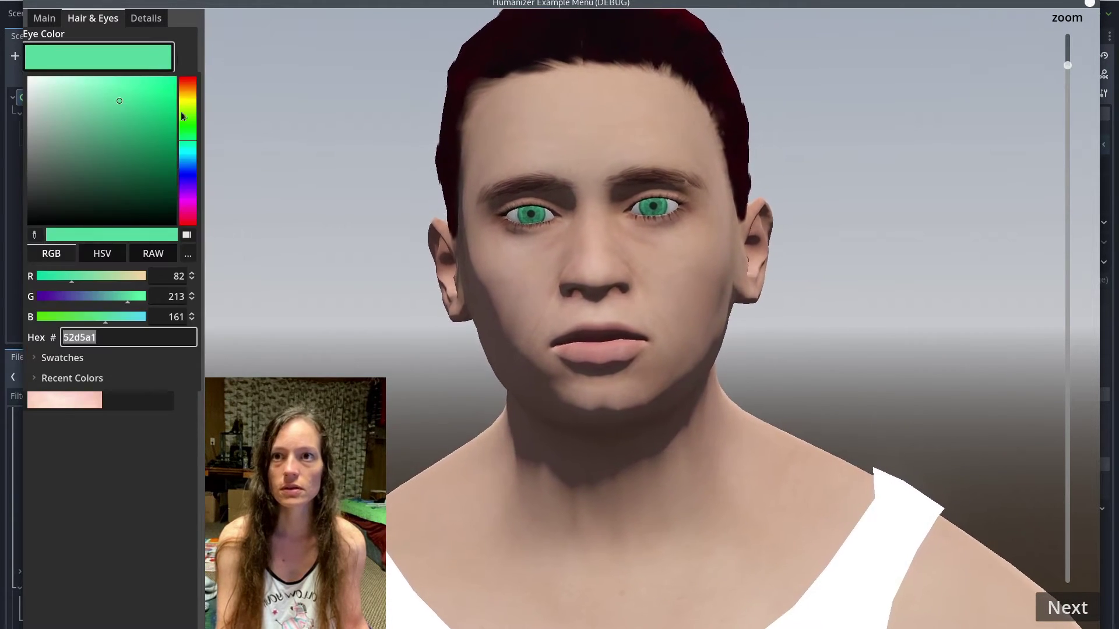
{"action": "left_click", "coordinate": [189, 193]}
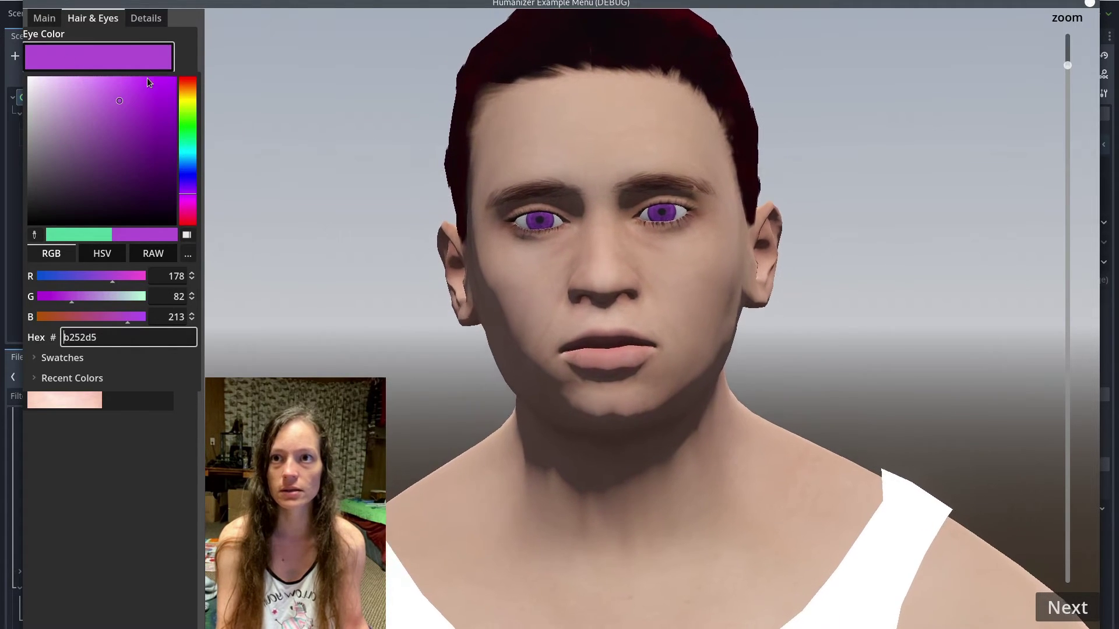
{"action": "left_click", "coordinate": [181, 45]}
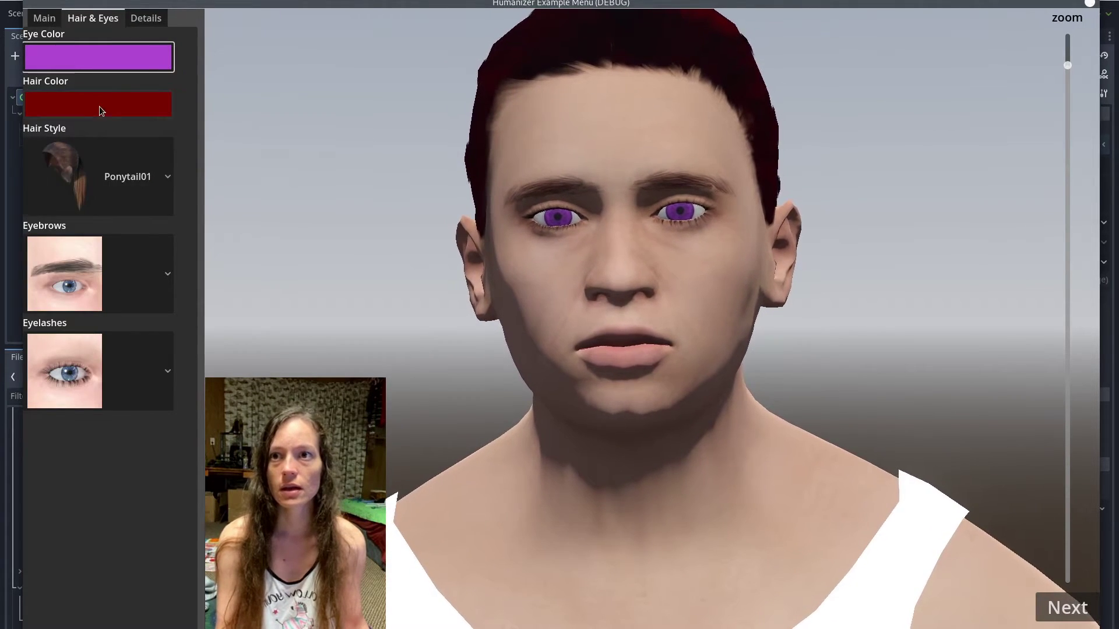
Step: Set the hair colour to pale light blue 7d91cc and close the picker
{"action": "left_click", "coordinate": [118, 112]}
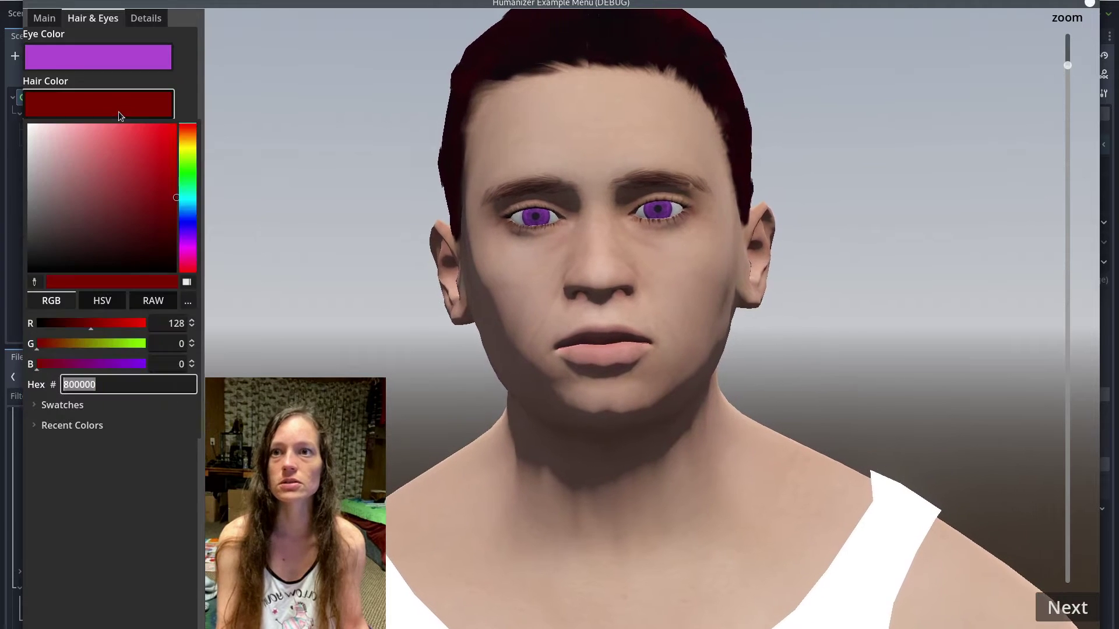
{"action": "left_click", "coordinate": [188, 182]}
{"action": "left_click", "coordinate": [190, 243]}
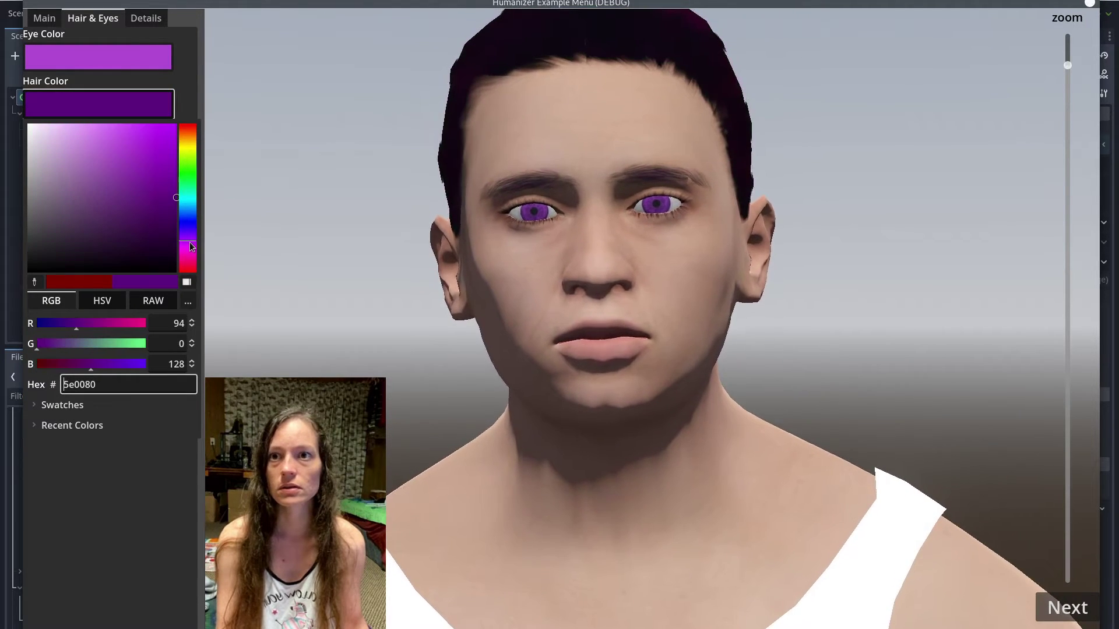
{"action": "left_click", "coordinate": [188, 175]}
{"action": "left_click", "coordinate": [188, 216]}
{"action": "left_click_drag", "start_coordinate": [164, 178], "coordinate": [85, 153]}
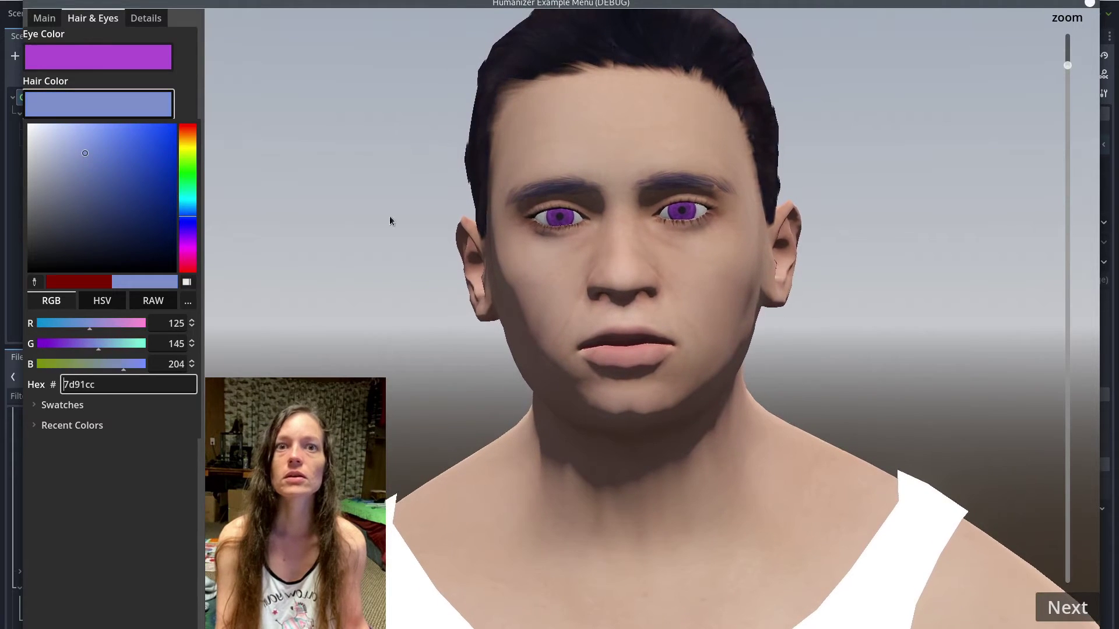
{"action": "left_click", "coordinate": [897, 155]}
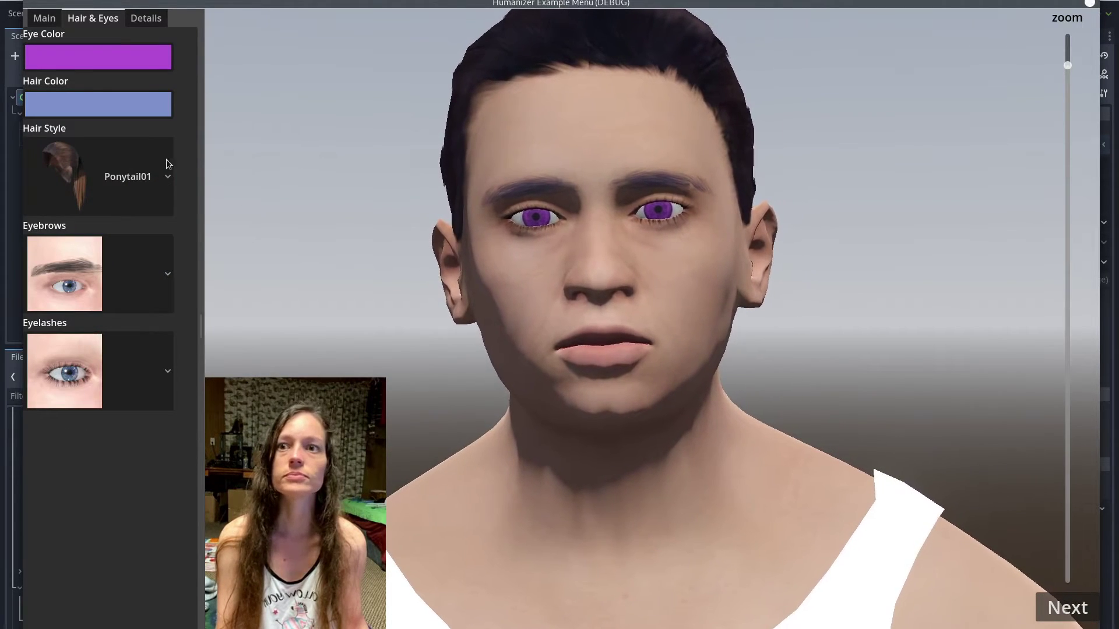
Step: Briefly remove the hair, then give the human the Bob02 hairstyle
{"action": "left_click", "coordinate": [143, 175]}
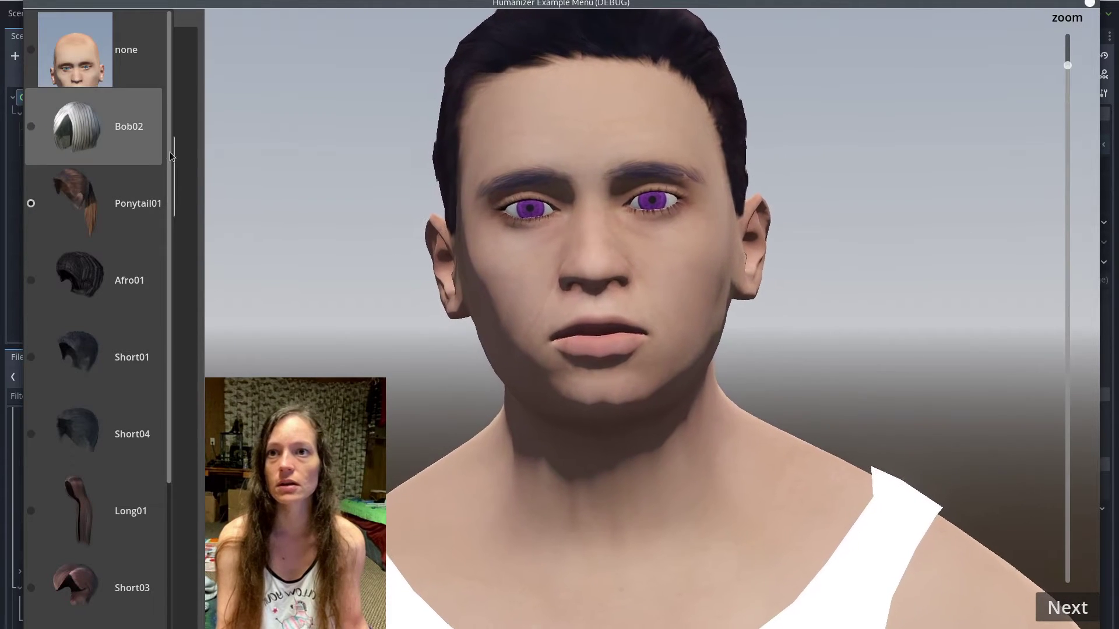
{"action": "left_click", "coordinate": [136, 65]}
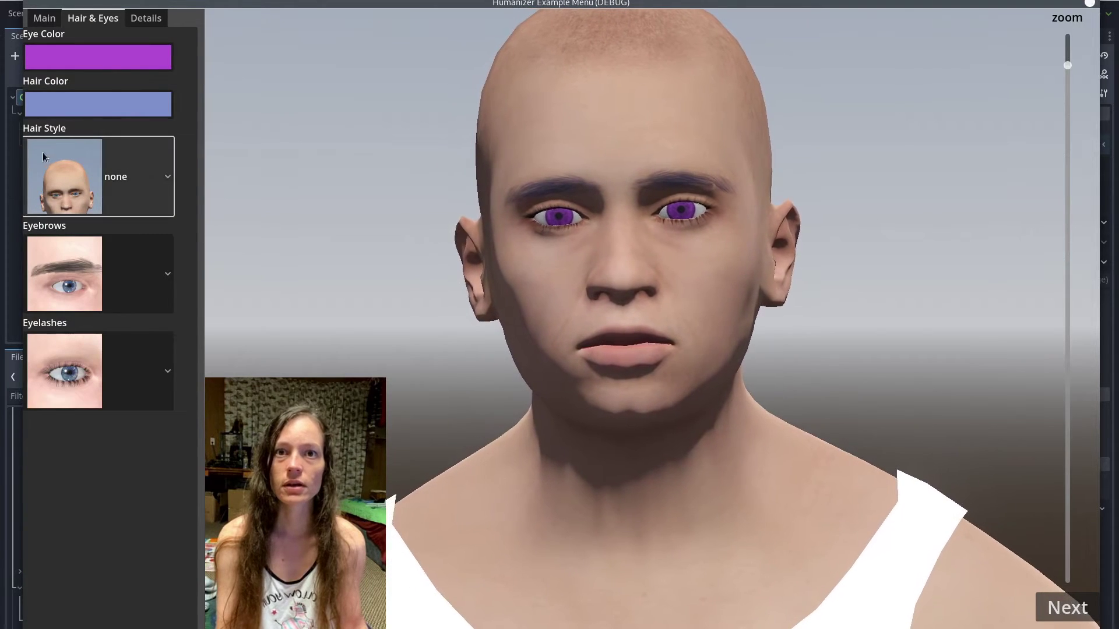
{"action": "left_click", "coordinate": [131, 185]}
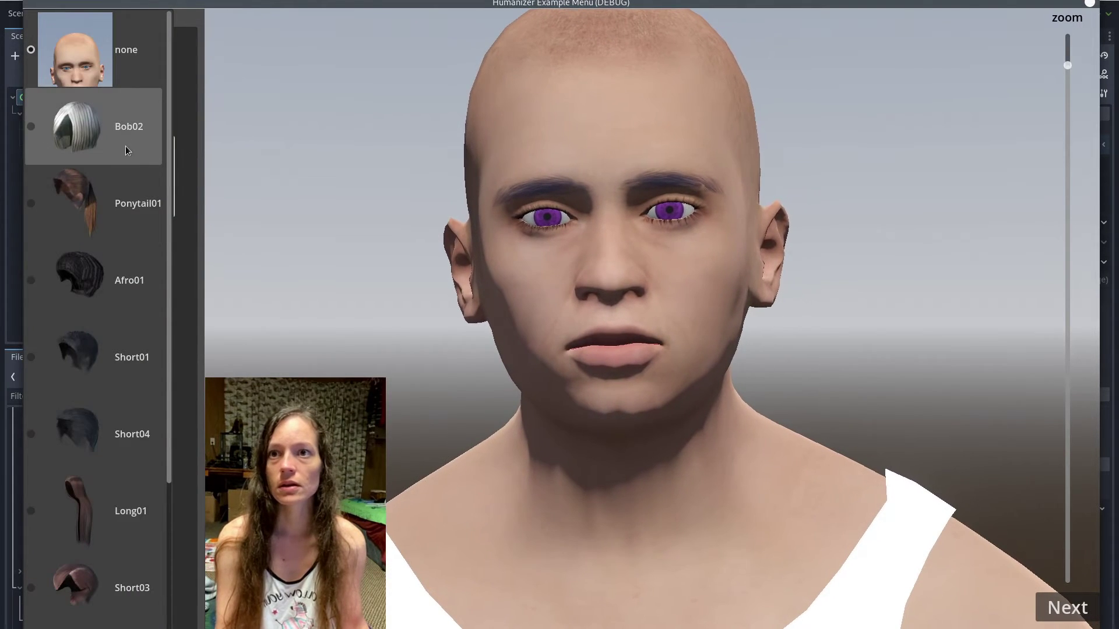
{"action": "left_click", "coordinate": [144, 161]}
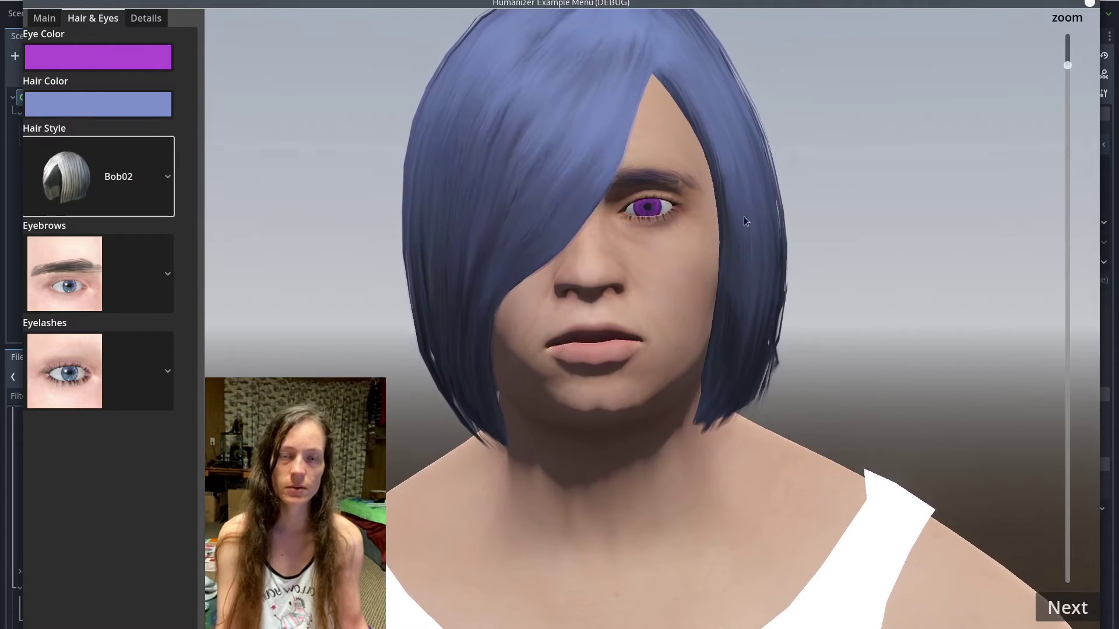
Step: Recolour the human's hair to teal
{"action": "left_click", "coordinate": [125, 103]}
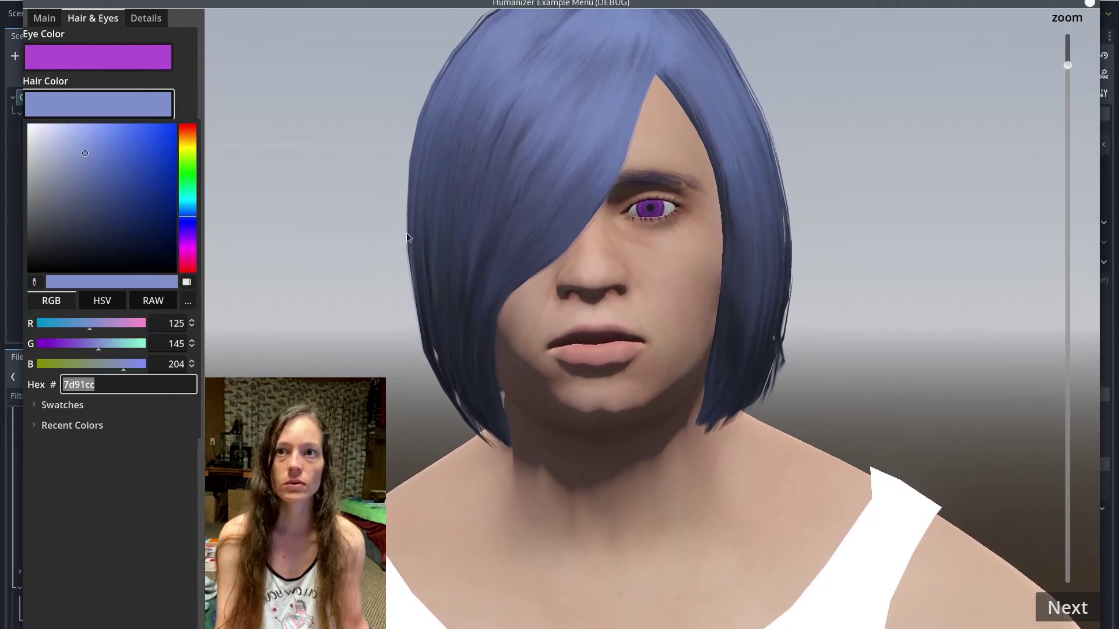
{"action": "mouse_move", "coordinate": [193, 207]}
{"action": "left_mouse_down"}
{"action": "mouse_move", "coordinate": [194, 242]}
{"action": "mouse_move", "coordinate": [189, 200]}
{"action": "left_mouse_up"}
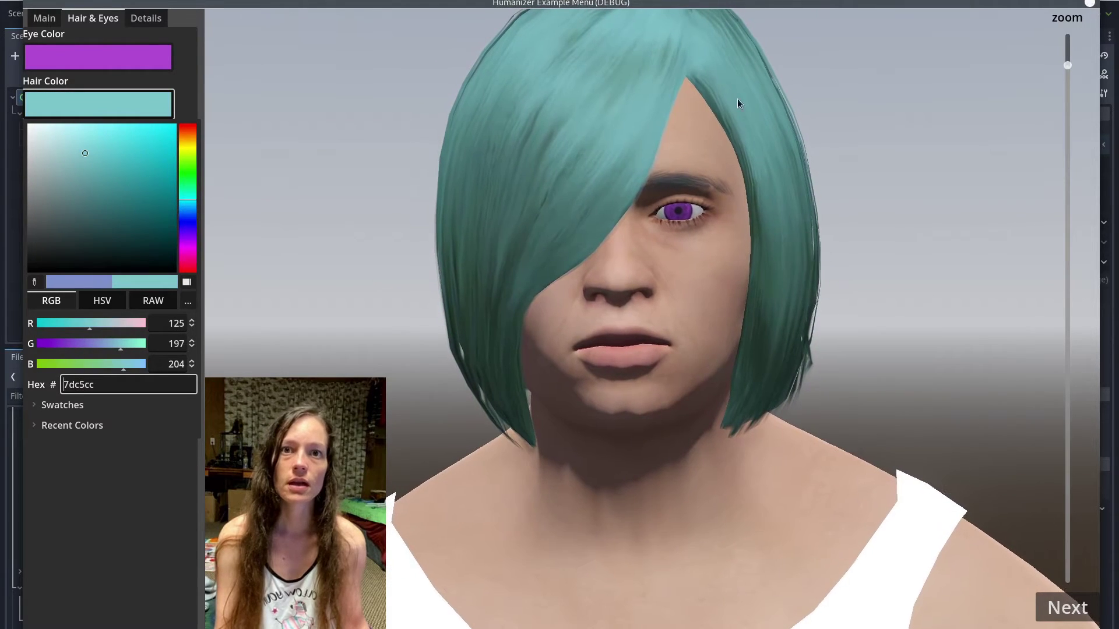
{"action": "left_click", "coordinate": [310, 179]}
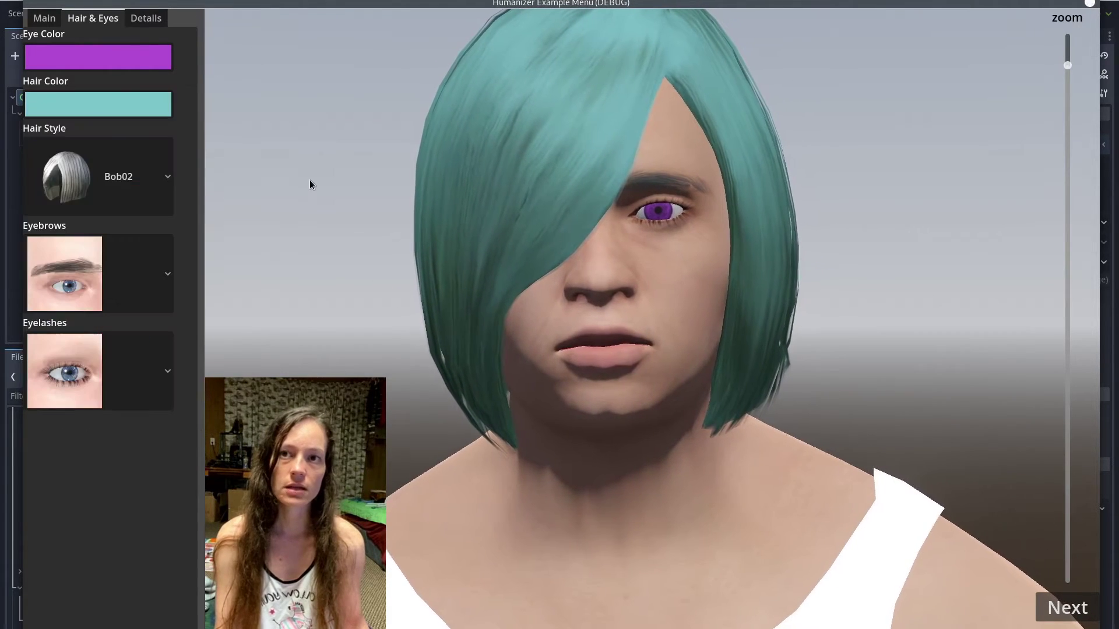
Step: Browse the hairstyle list, keep Bob02, then switch the hair to Short03
{"action": "left_click", "coordinate": [127, 191]}
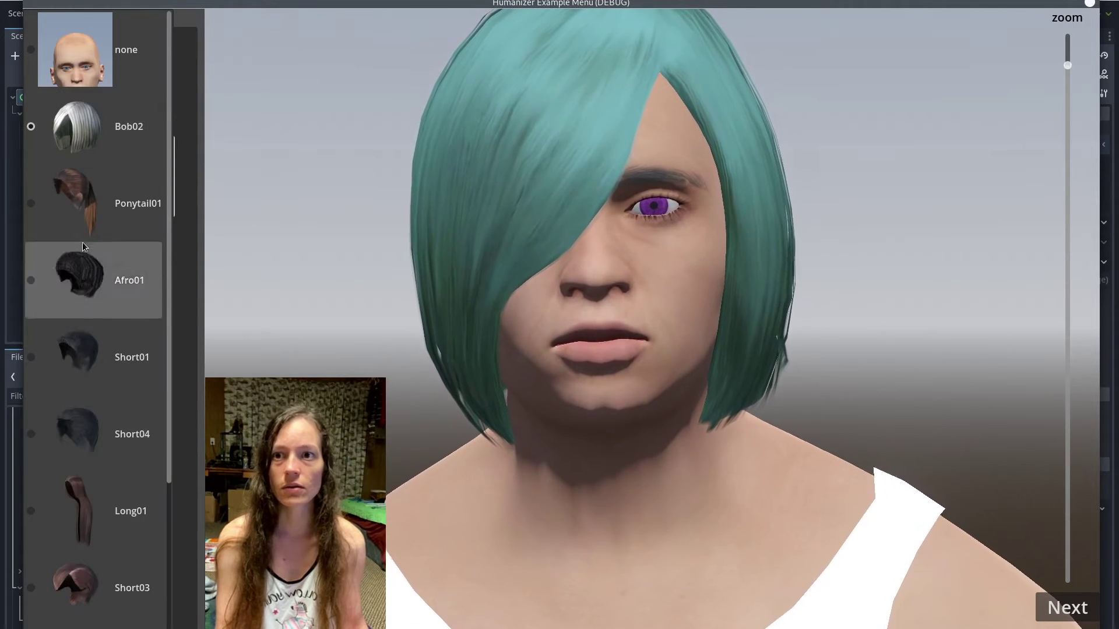
{"action": "scroll", "coordinate": [119, 372], "scroll_direction": "down", "scroll_amount": 3}
{"action": "scroll", "coordinate": [116, 379], "scroll_direction": "down", "scroll_amount": 1}
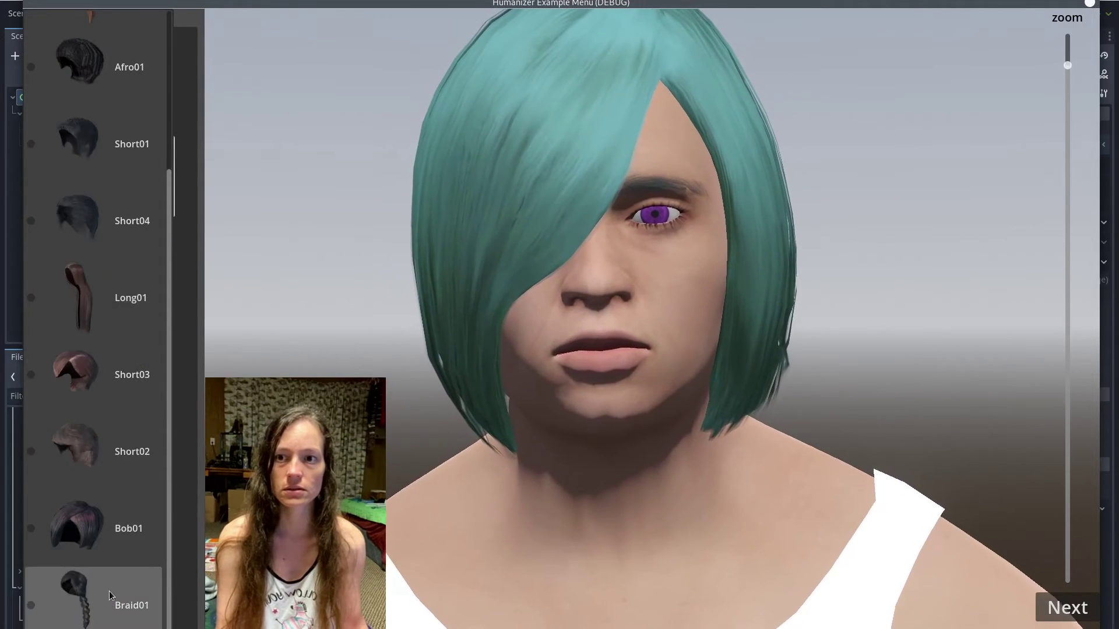
{"action": "scroll", "coordinate": [109, 589], "scroll_direction": "up", "scroll_amount": 3}
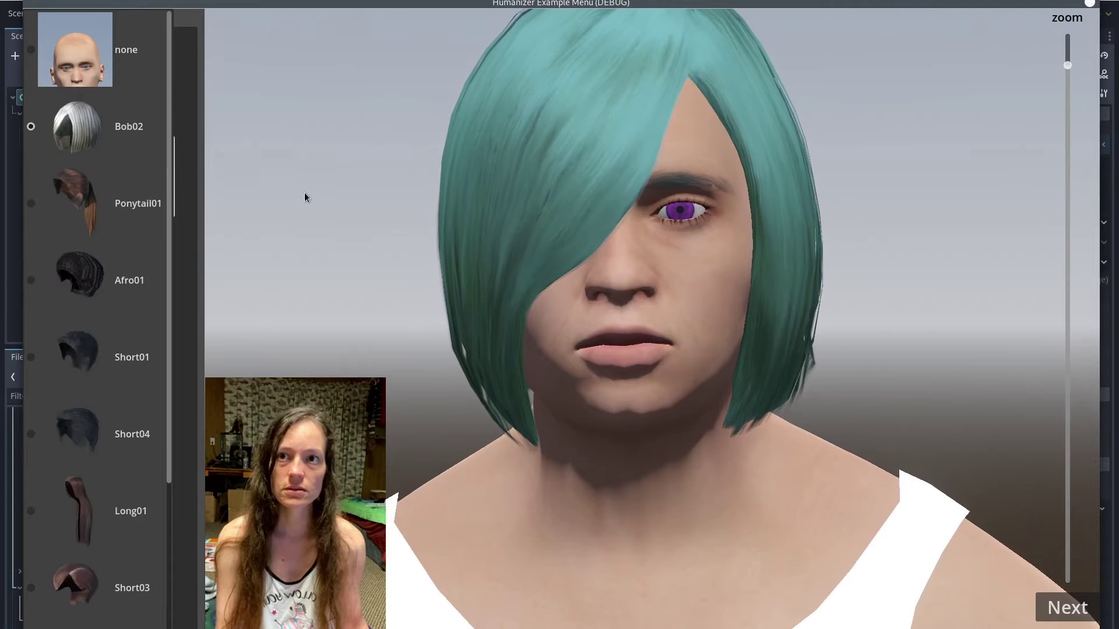
{"action": "left_click", "coordinate": [271, 128]}
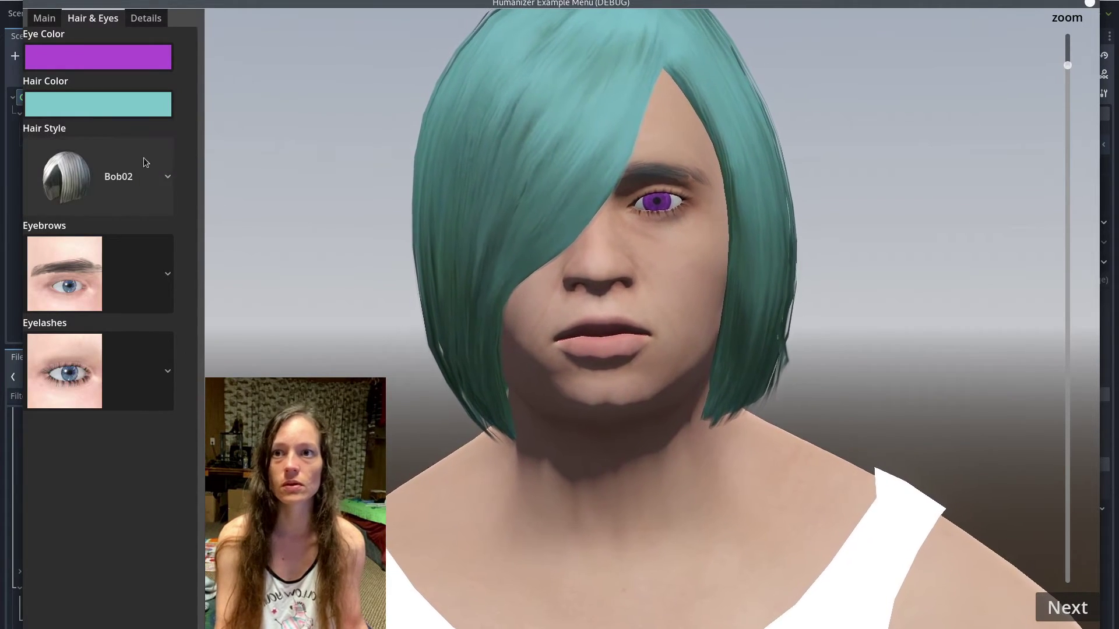
{"action": "left_click", "coordinate": [166, 175]}
{"action": "scroll", "coordinate": [127, 376], "scroll_direction": "down", "scroll_amount": 3}
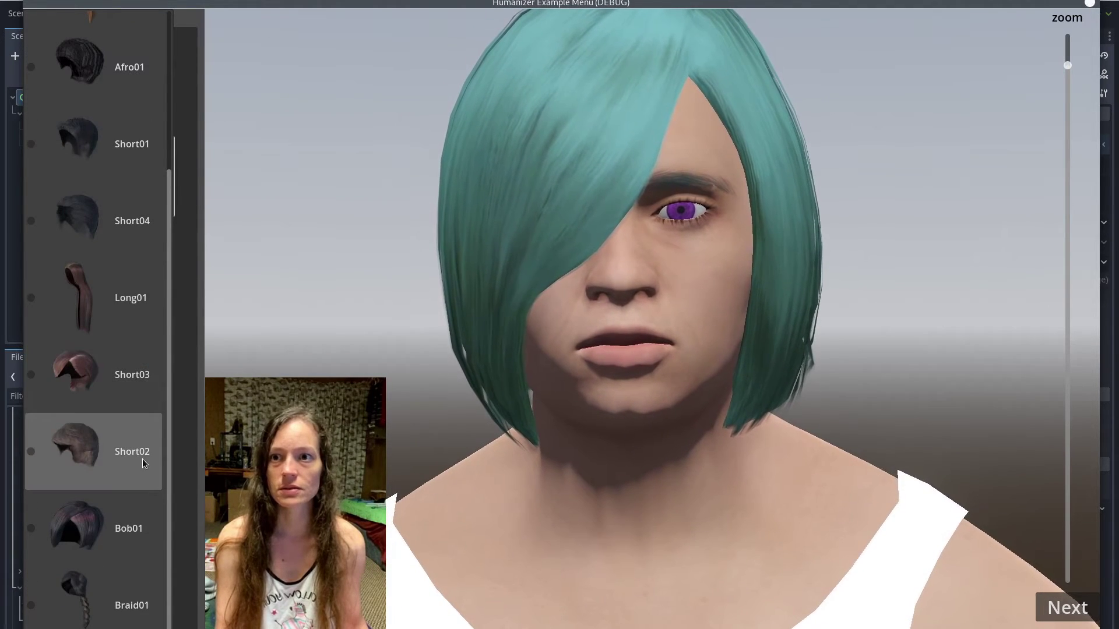
{"action": "left_click", "coordinate": [132, 451]}
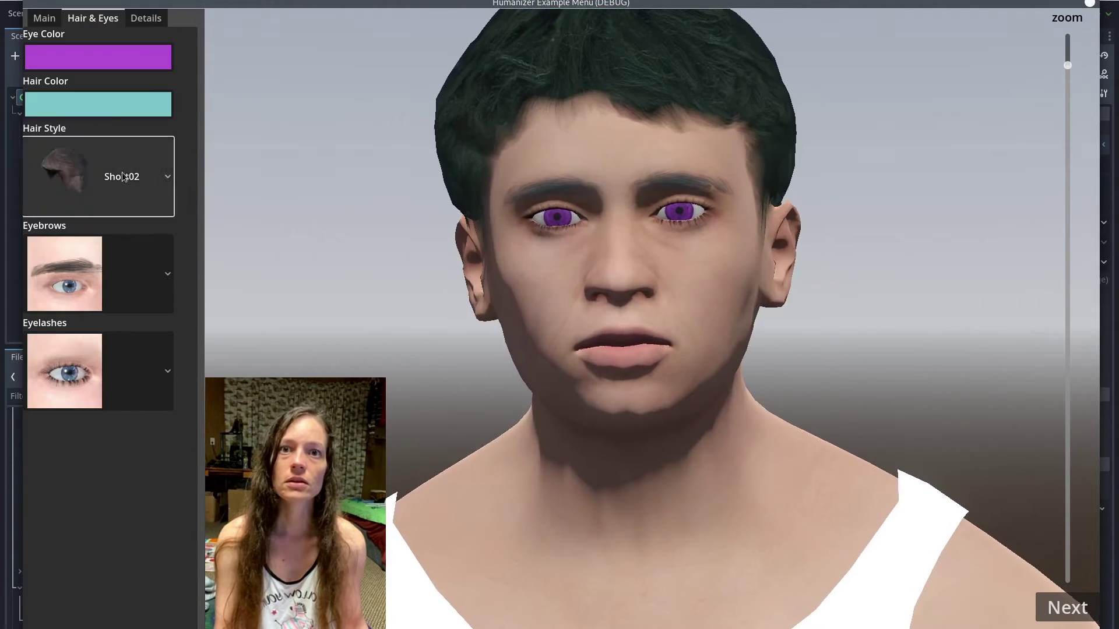
{"action": "left_click", "coordinate": [94, 175]}
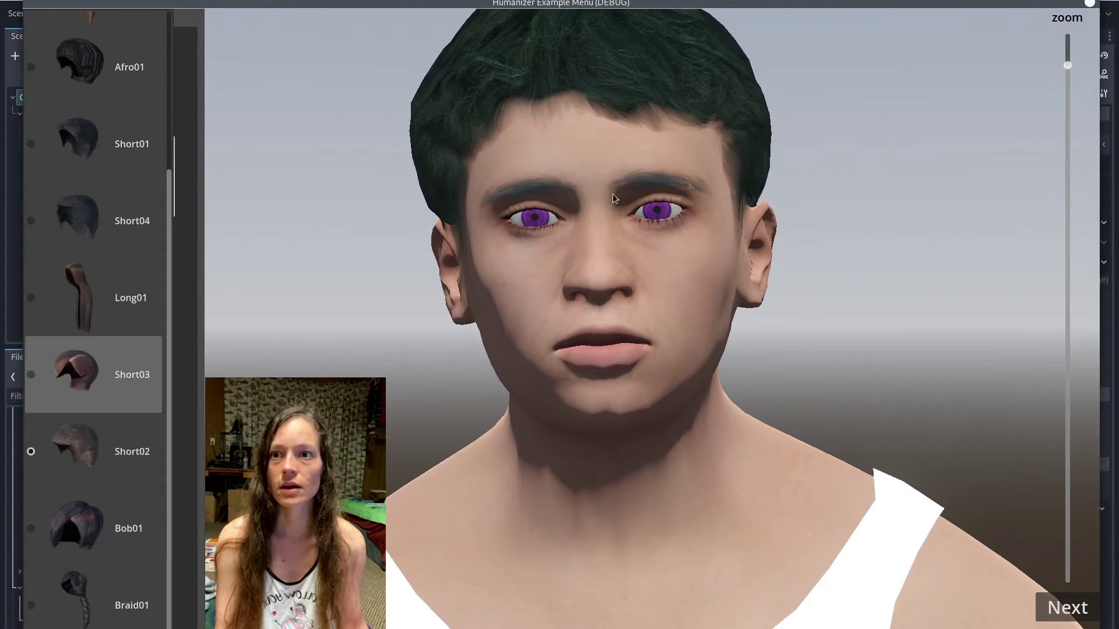
{"action": "key", "text": "Return"}
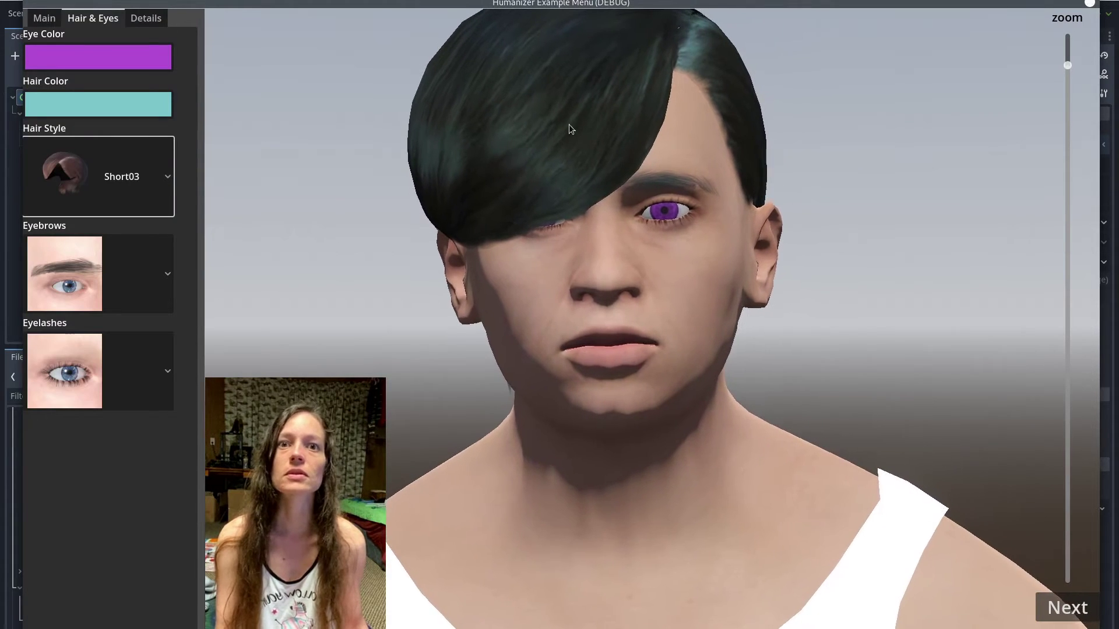
Step: Try thin arched eyebrows and re-pick the hairstyle from the list
{"action": "left_click", "coordinate": [165, 266]}
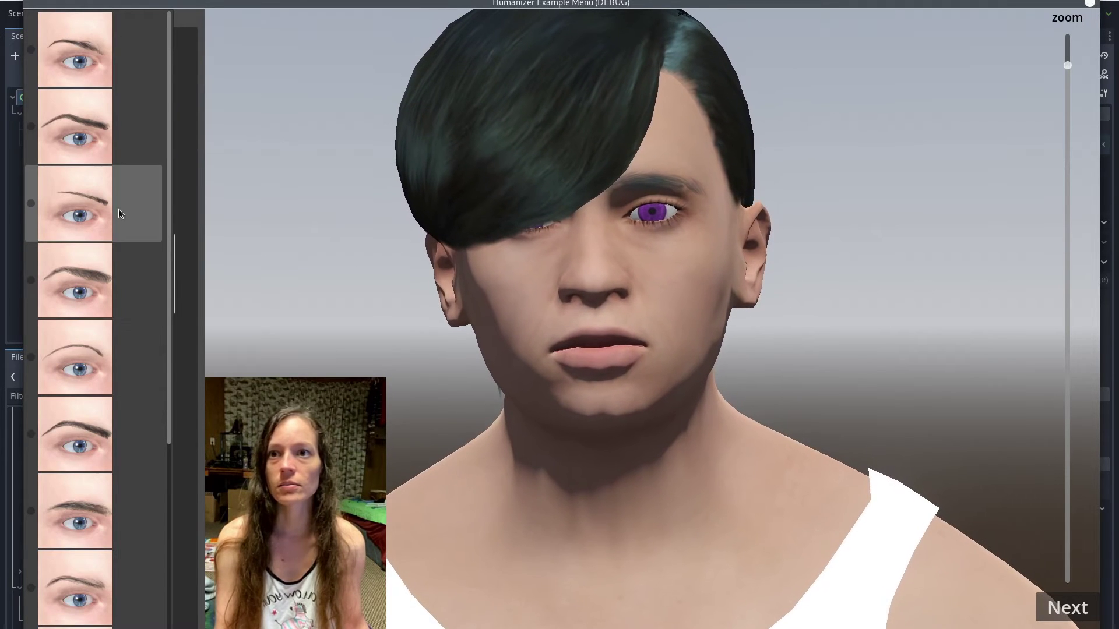
{"action": "left_click", "coordinate": [621, 219]}
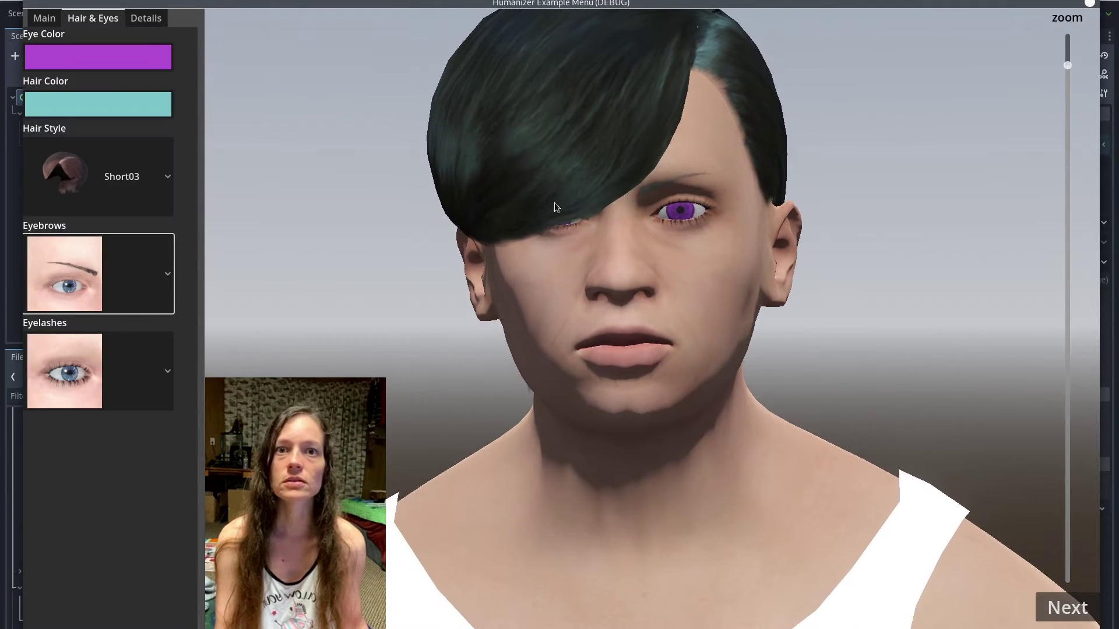
{"action": "left_click", "coordinate": [141, 188]}
{"action": "scroll", "coordinate": [127, 187], "scroll_direction": "up", "scroll_amount": 3}
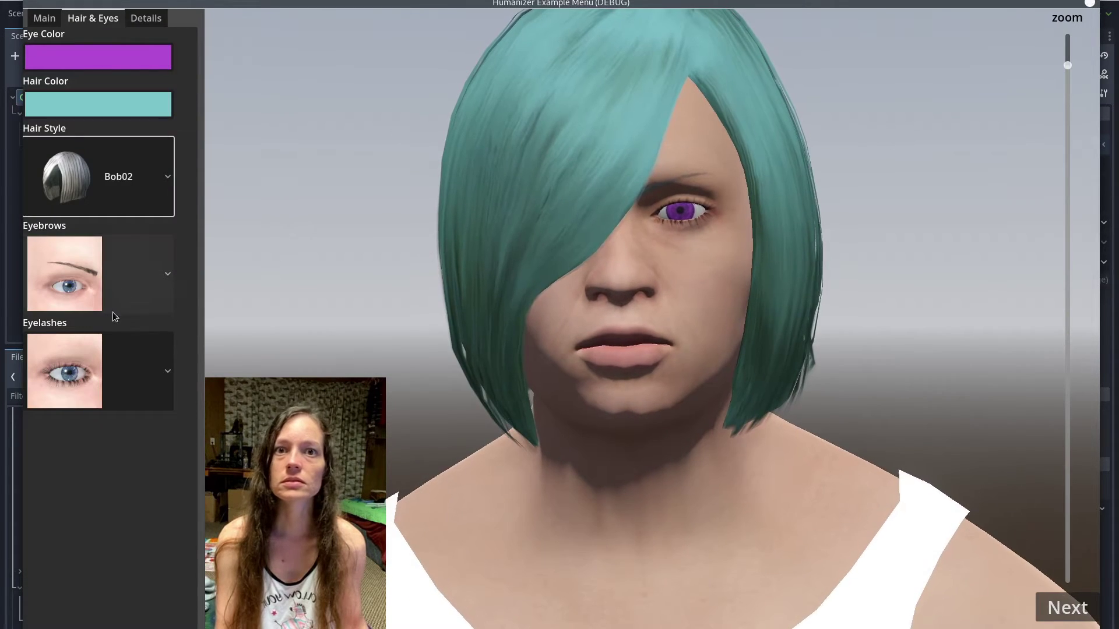
{"action": "left_click", "coordinate": [140, 163]}
{"action": "scroll", "coordinate": [107, 338], "scroll_direction": "down", "scroll_amount": 3}
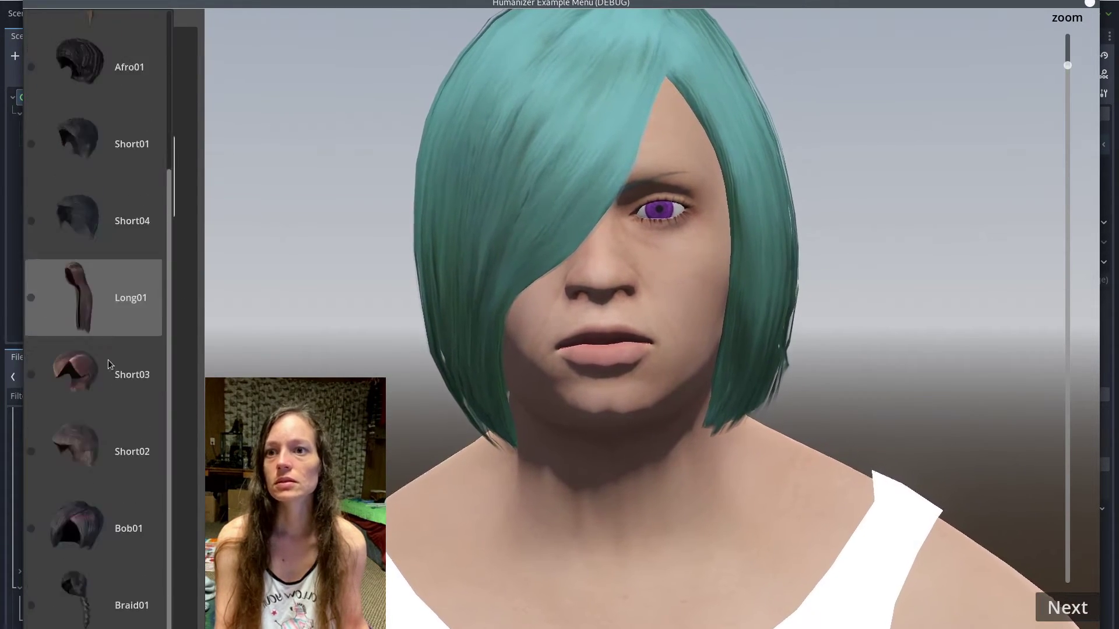
{"action": "scroll", "coordinate": [135, 442], "scroll_direction": "up", "scroll_amount": 3}
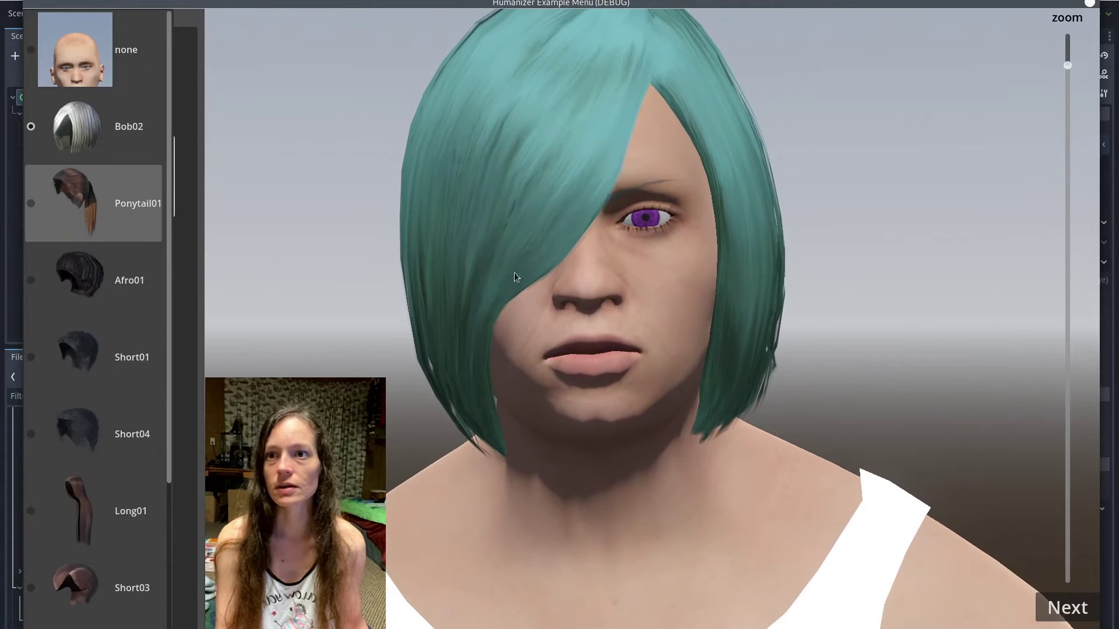
{"action": "key", "text": "Return"}
Step: Try thick dark eyebrows, then settle on a different eyebrow style
{"action": "left_click", "coordinate": [123, 282]}
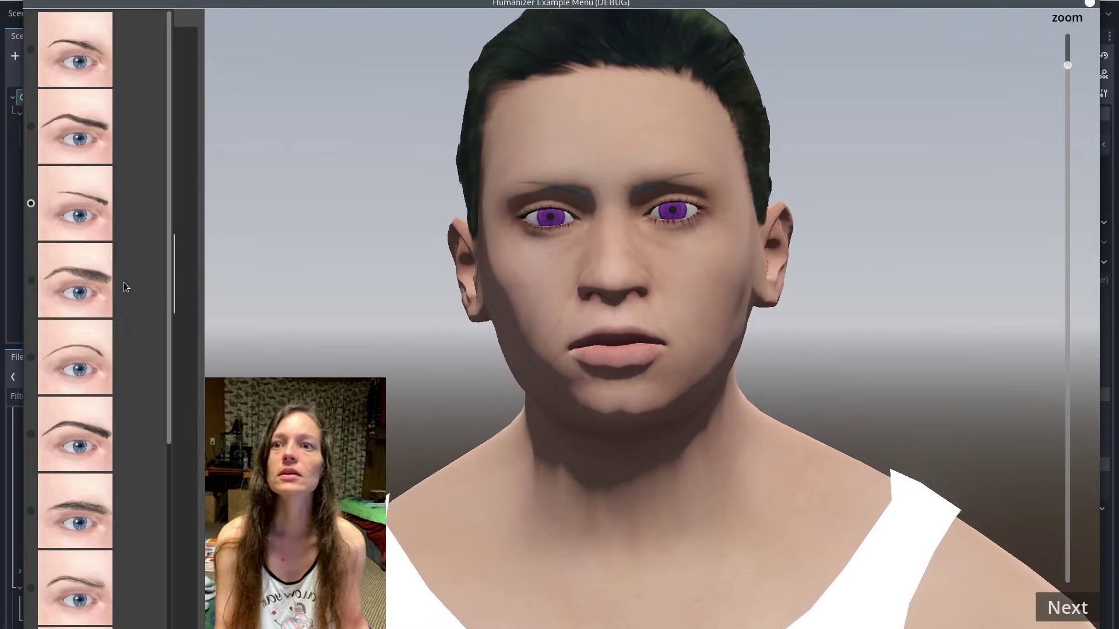
{"action": "left_click", "coordinate": [132, 252]}
{"action": "left_click", "coordinate": [126, 251]}
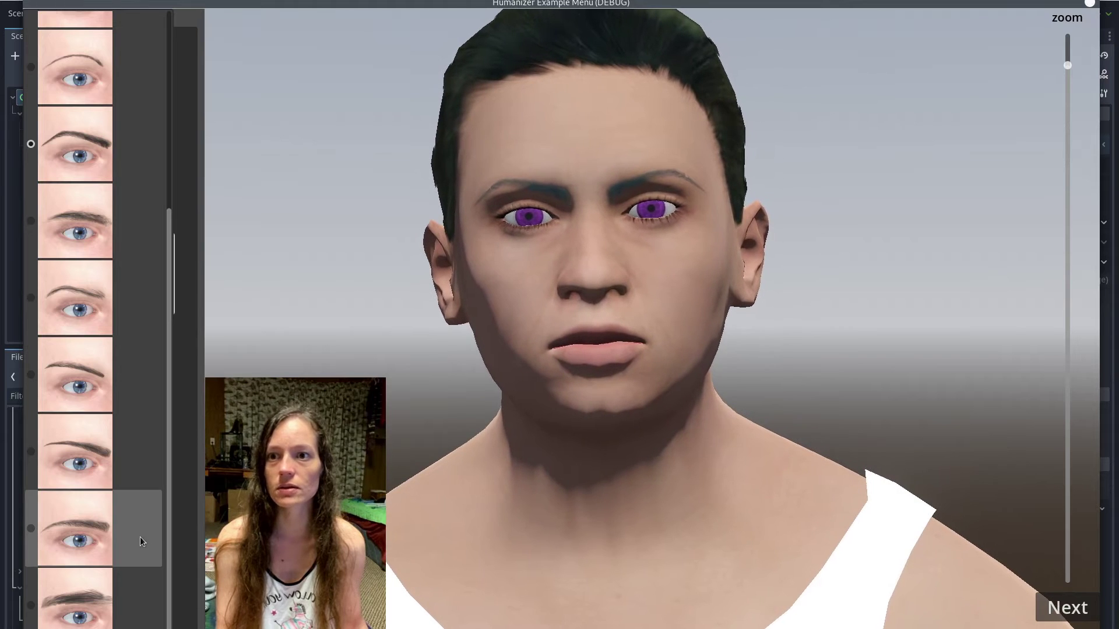
{"action": "left_click", "coordinate": [141, 536]}
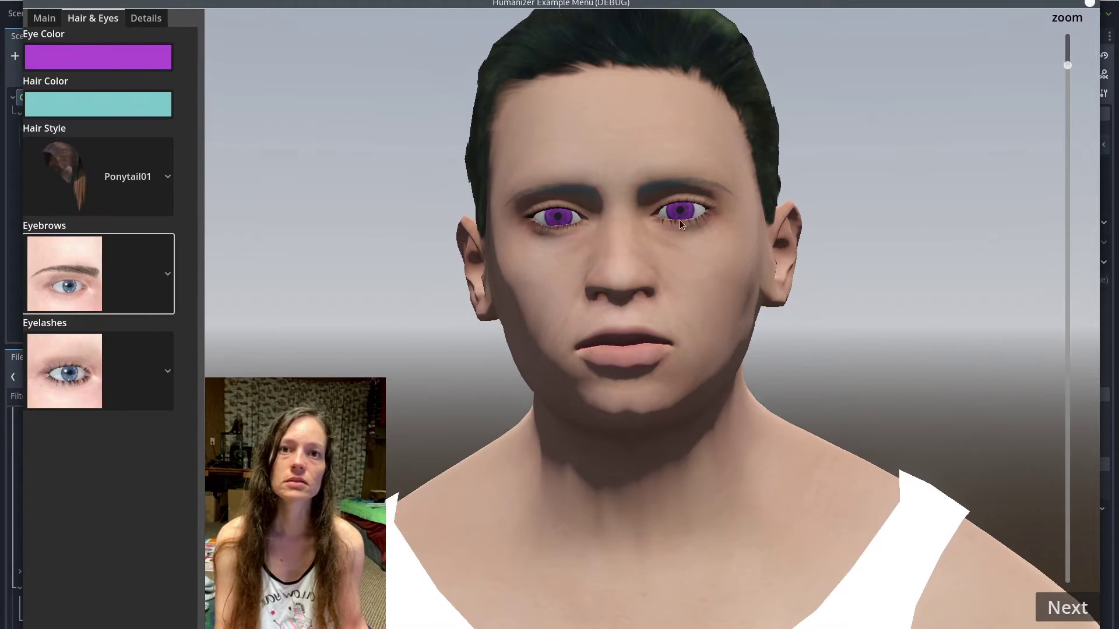
Step: Apply the heavy third eyelash style and zoom in on the face
{"action": "left_click", "coordinate": [140, 365]}
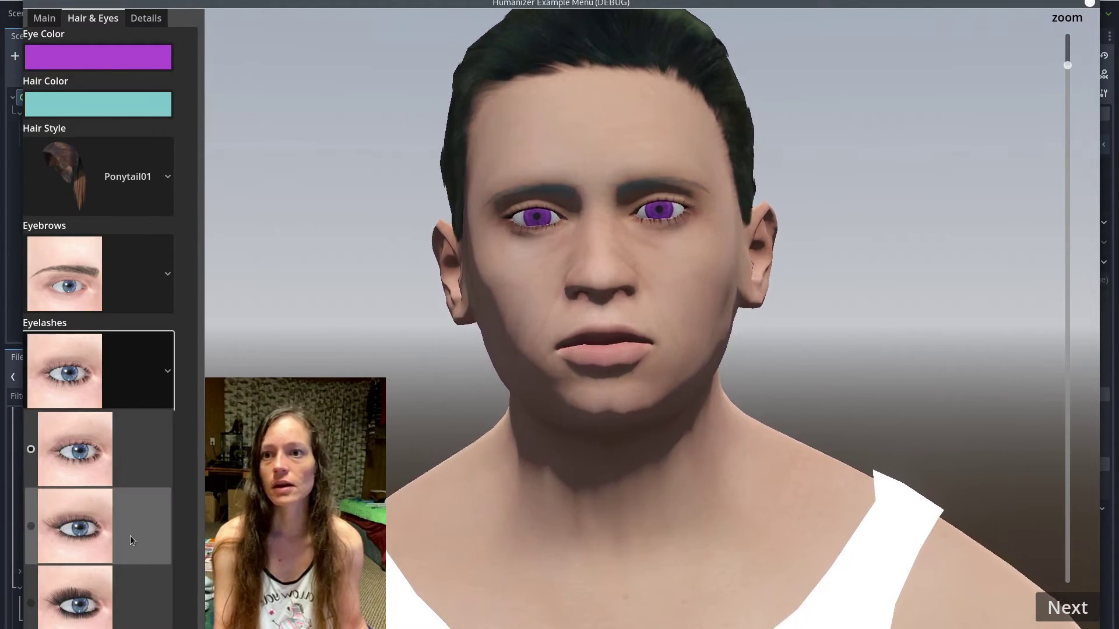
{"action": "left_click", "coordinate": [130, 541]}
{"action": "left_click", "coordinate": [140, 371]}
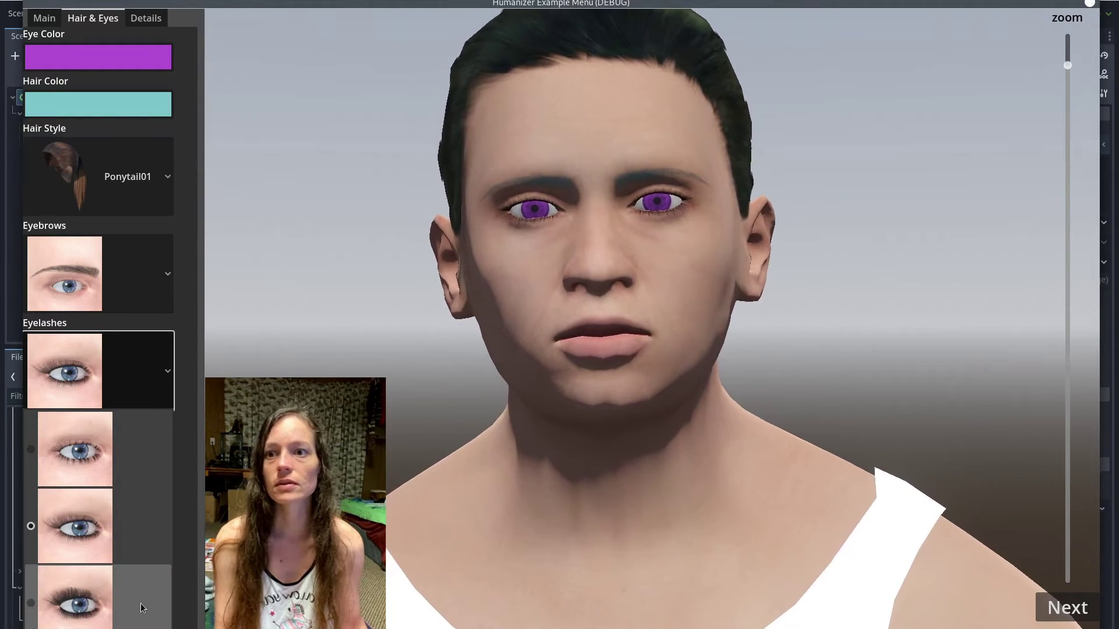
{"action": "key", "text": "Return"}
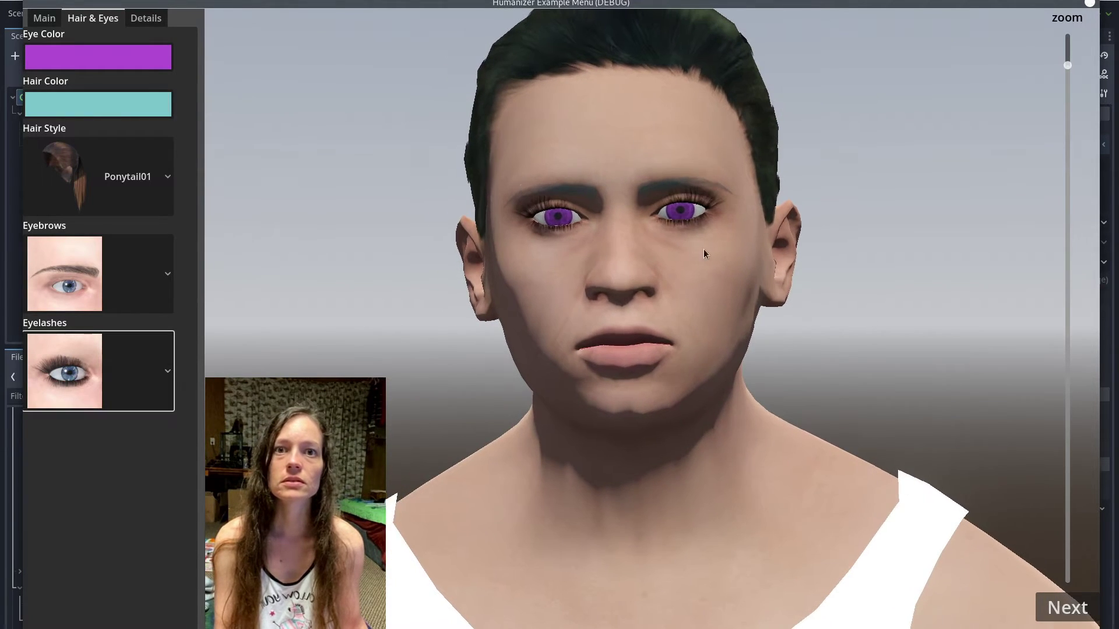
{"action": "left_click_drag", "start_coordinate": [1067, 64], "coordinate": [1071, 36]}
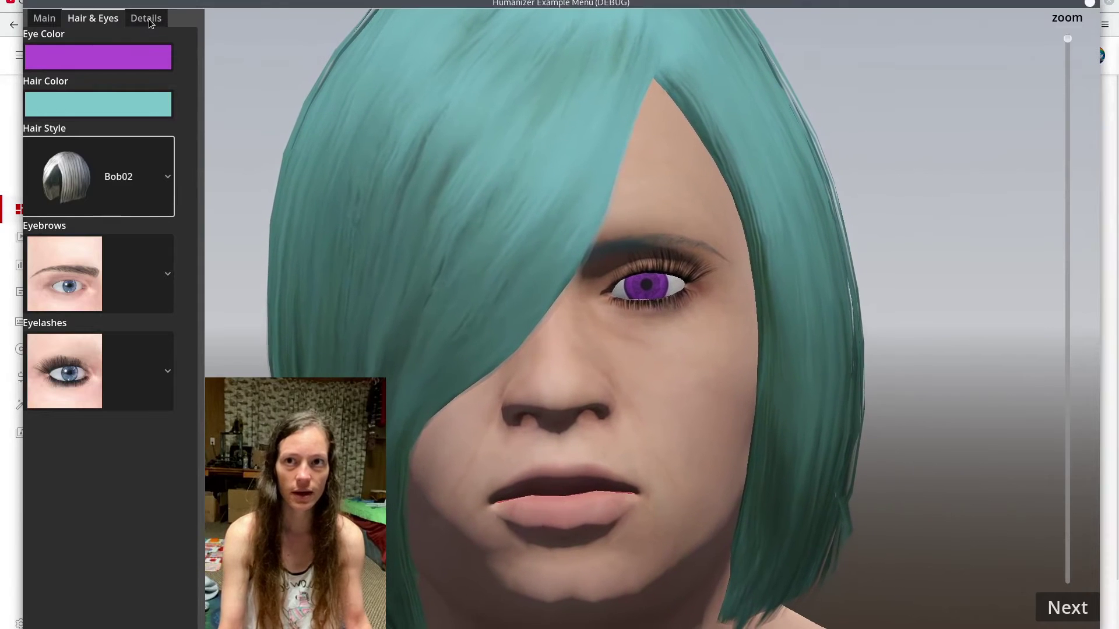
Step: Zoom out to the full body and reduce muscle to 49 on the Main tab
{"action": "left_click", "coordinate": [149, 19]}
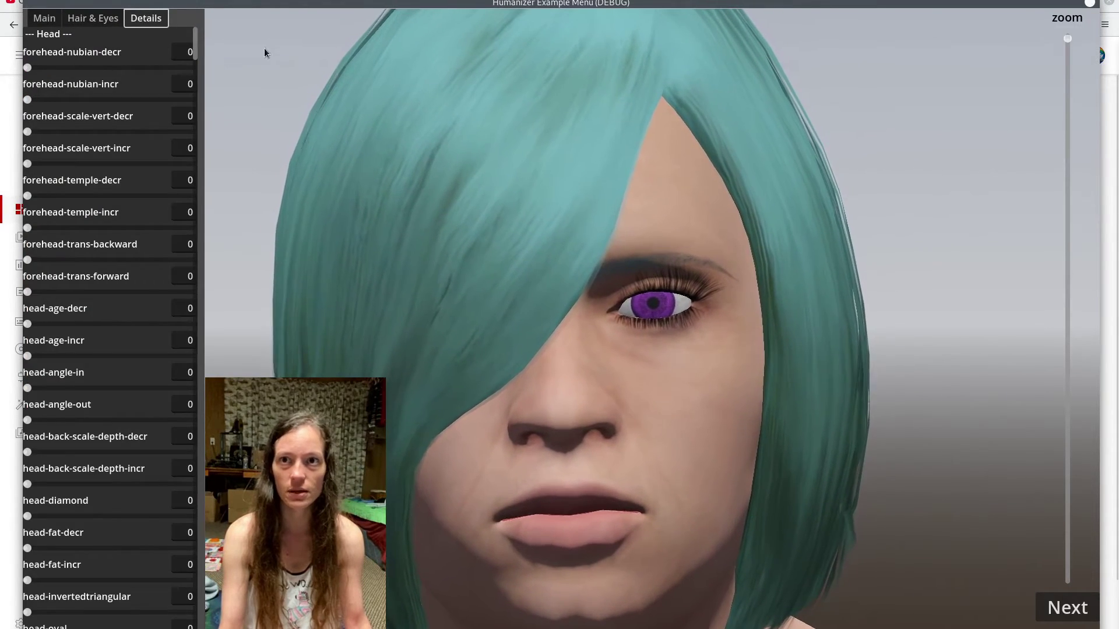
{"action": "left_click_drag", "start_coordinate": [1066, 39], "coordinate": [946, 215]}
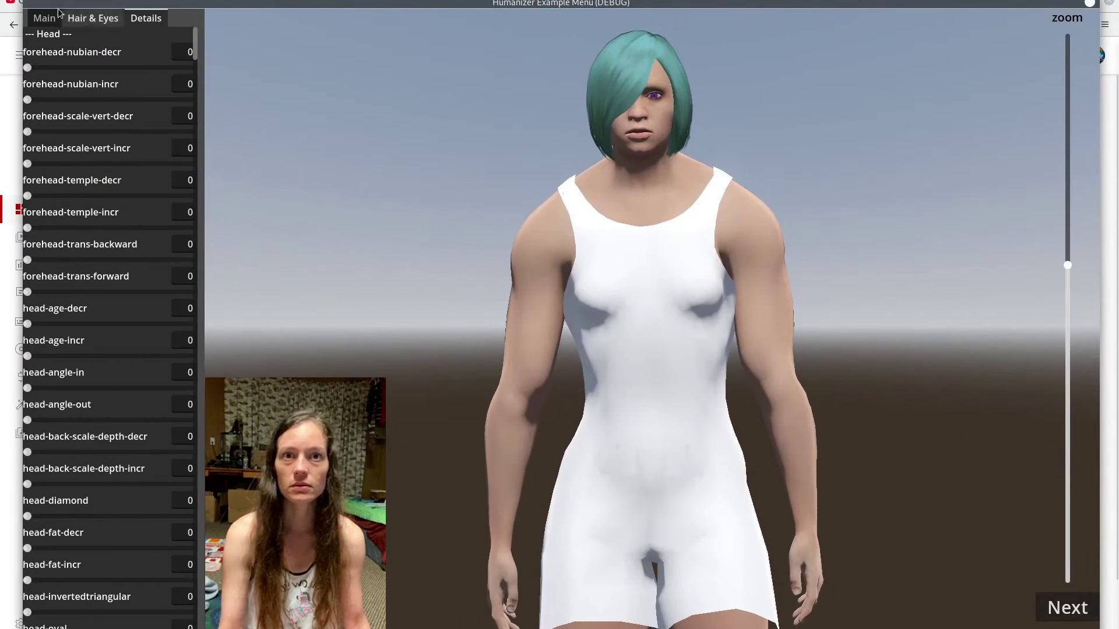
{"action": "left_click", "coordinate": [45, 19]}
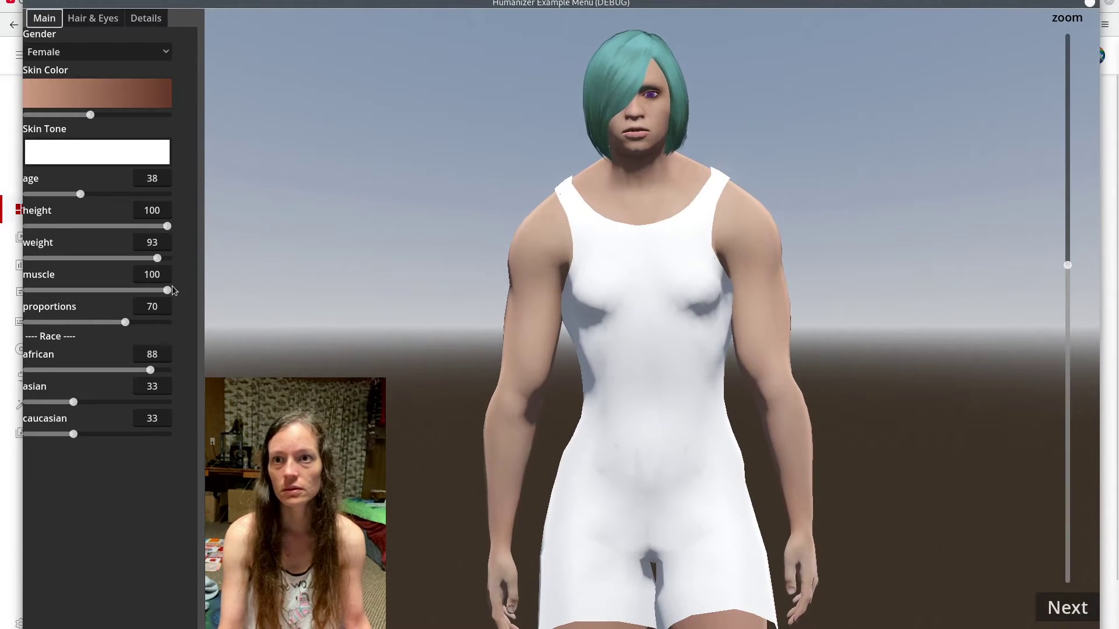
{"action": "left_click_drag", "start_coordinate": [168, 290], "coordinate": [71, 291]}
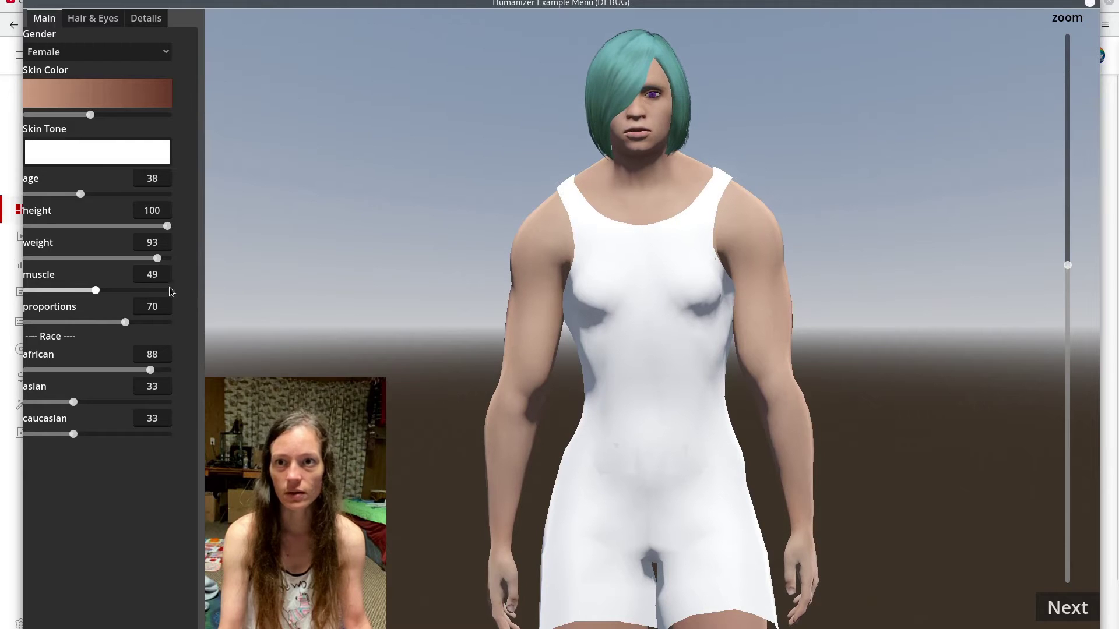
Step: Lower the weight to 37 and show the Details head-morph sliders
{"action": "left_click_drag", "start_coordinate": [160, 258], "coordinate": [118, 262]}
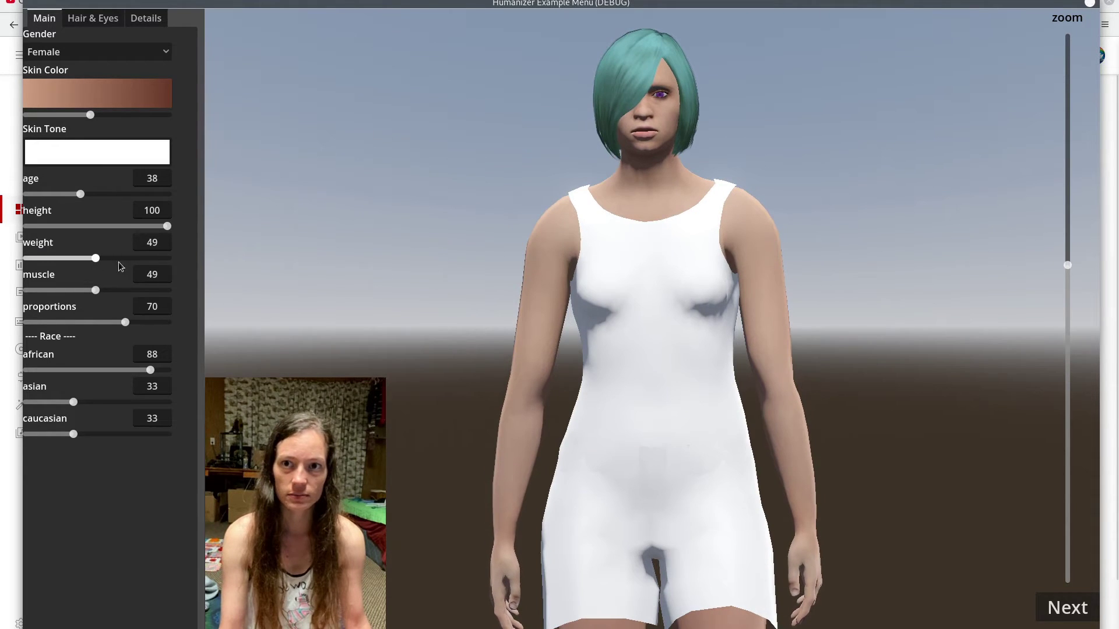
{"action": "left_click", "coordinate": [162, 247]}
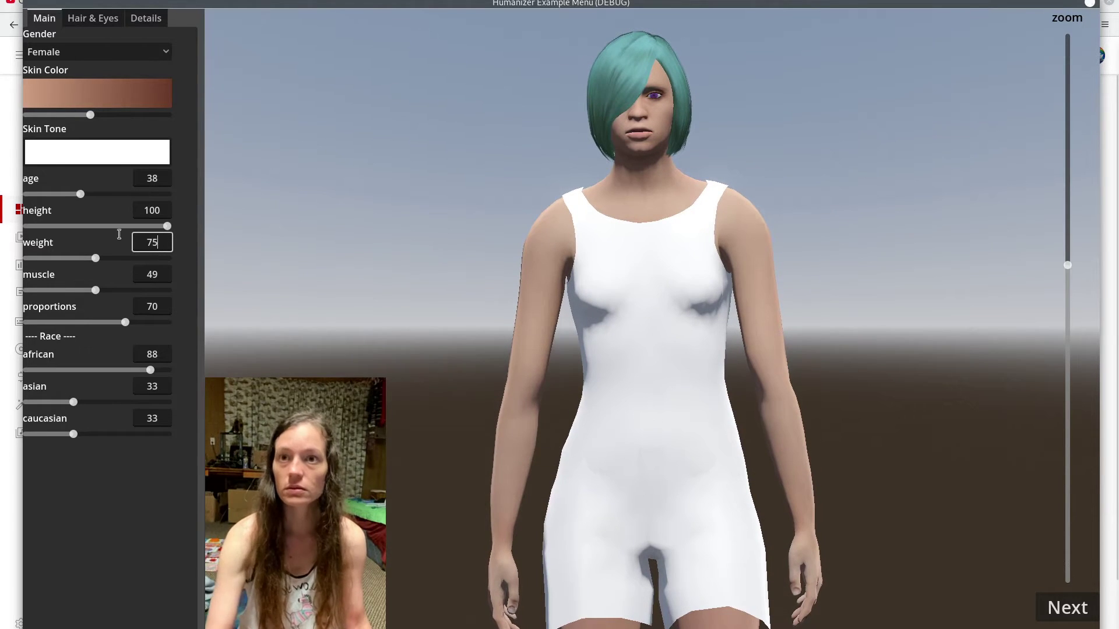
{"action": "key", "text": "Return"}
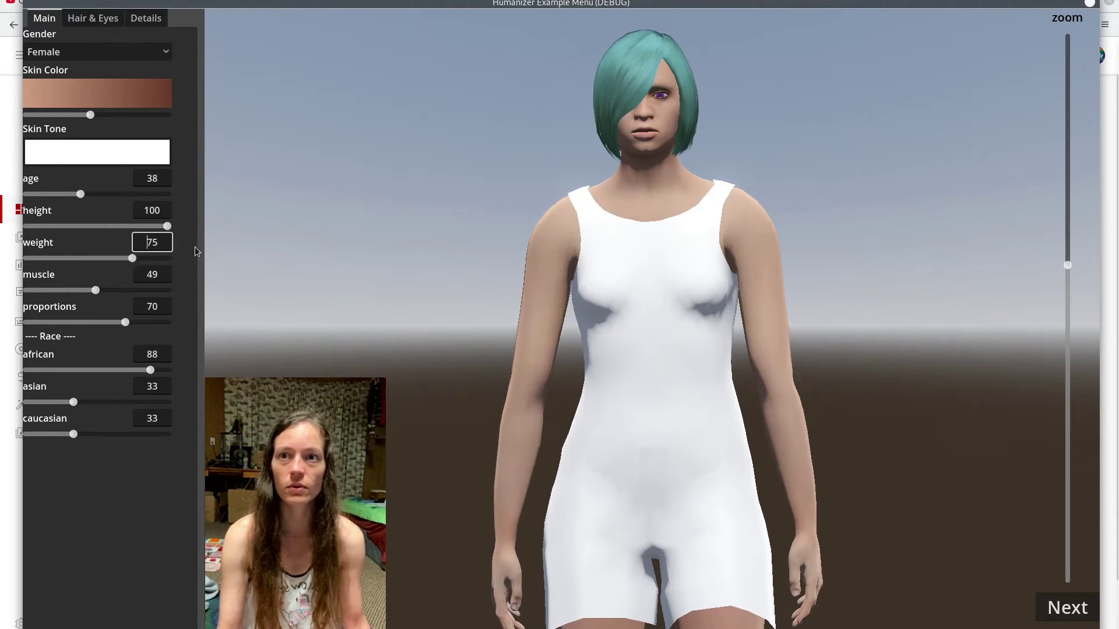
{"action": "left_click_drag", "start_coordinate": [134, 258], "coordinate": [78, 259]}
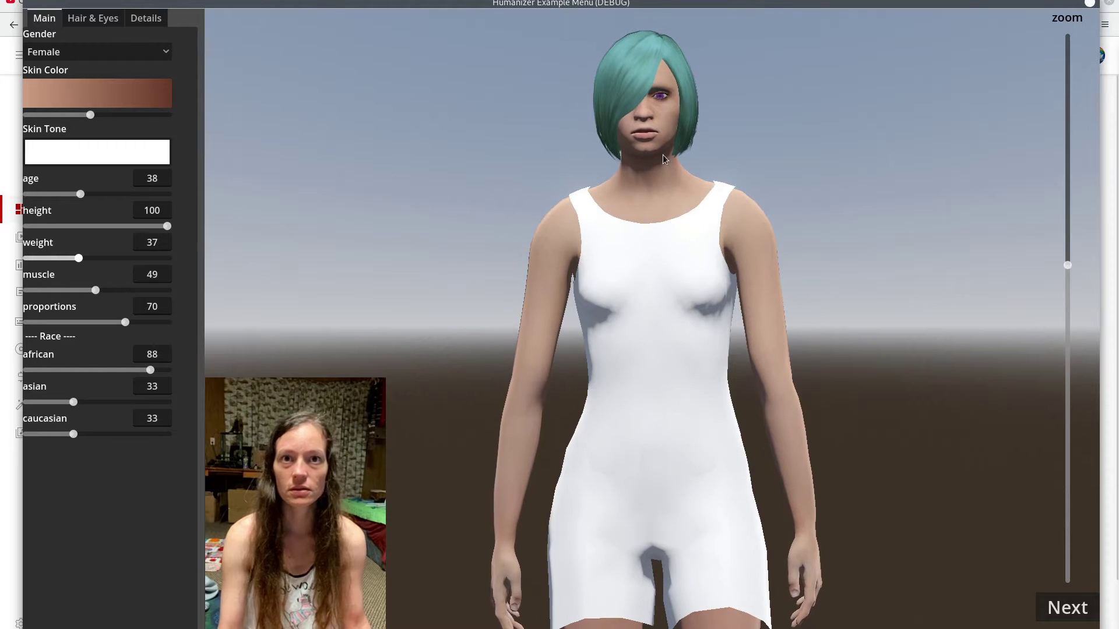
{"action": "left_click", "coordinate": [139, 18]}
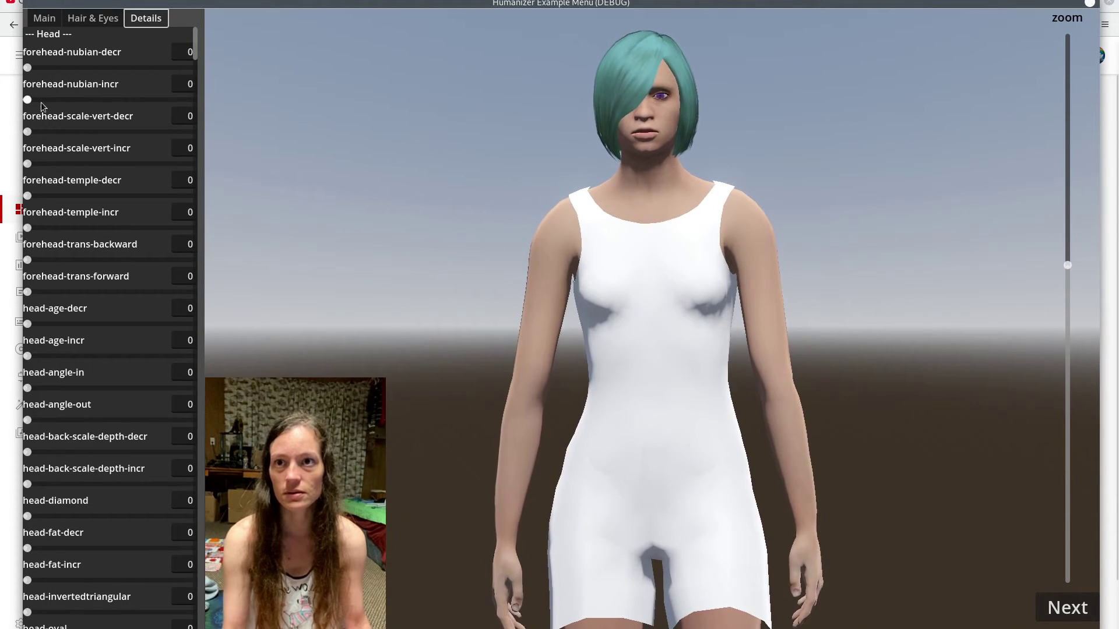
Step: Raise forehead-nubian-incr to 62, widen the sliders, and leave forehead-nubian-decr at 0
{"action": "left_click_drag", "start_coordinate": [28, 100], "coordinate": [120, 100]}
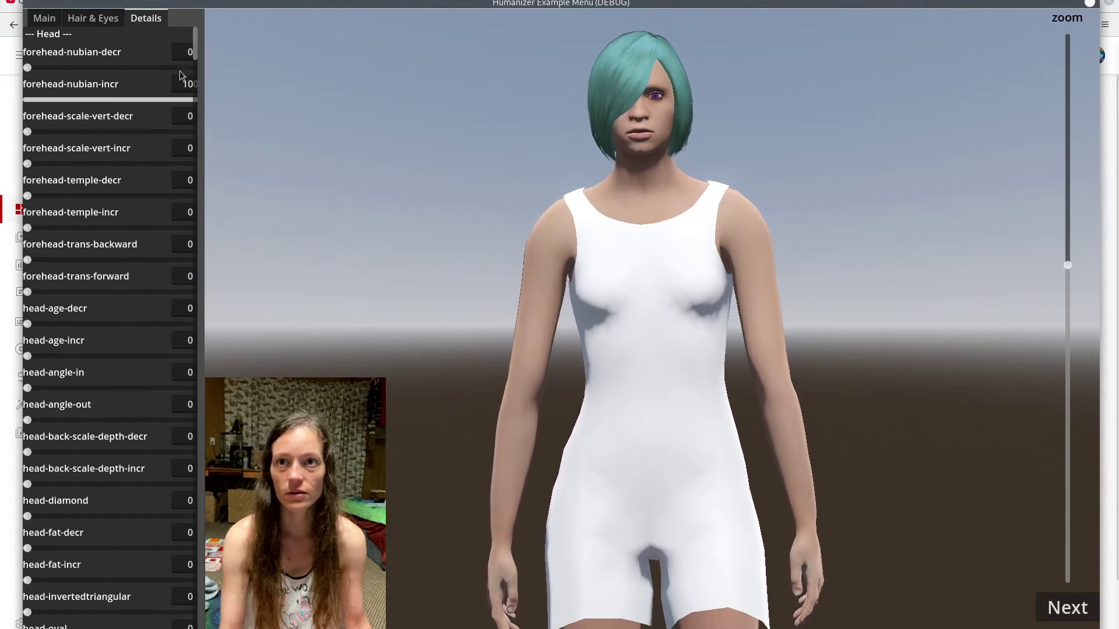
{"action": "mouse_move", "coordinate": [244, 117]}
{"action": "left_mouse_down"}
{"action": "mouse_move", "coordinate": [277, 124]}
{"action": "mouse_move", "coordinate": [257, 133]}
{"action": "left_mouse_up"}
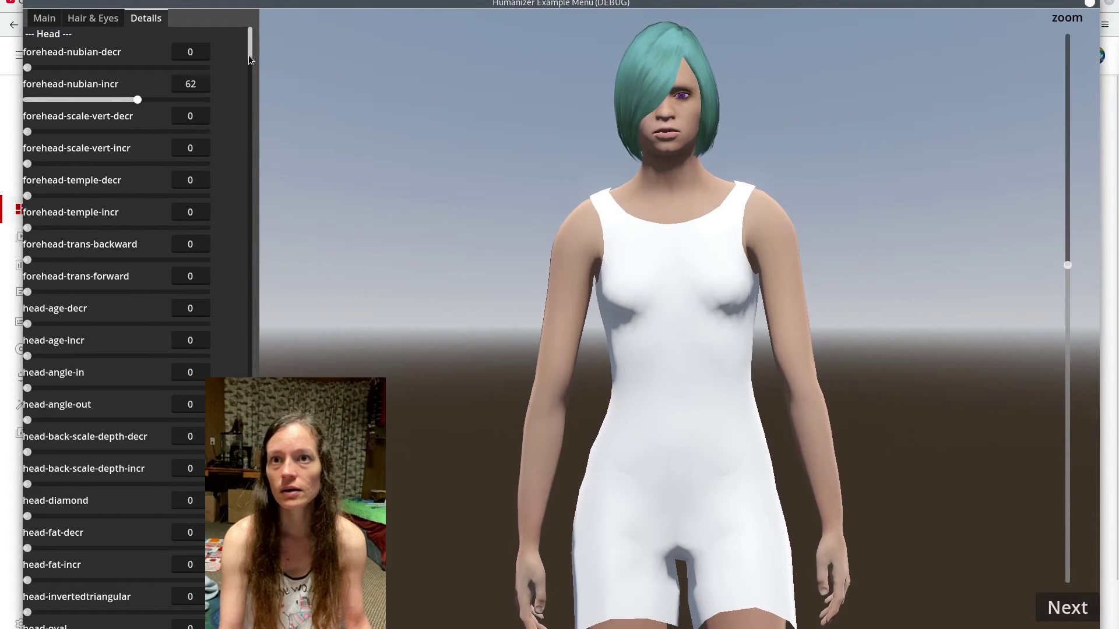
{"action": "left_click_drag", "start_coordinate": [248, 55], "coordinate": [293, 408]}
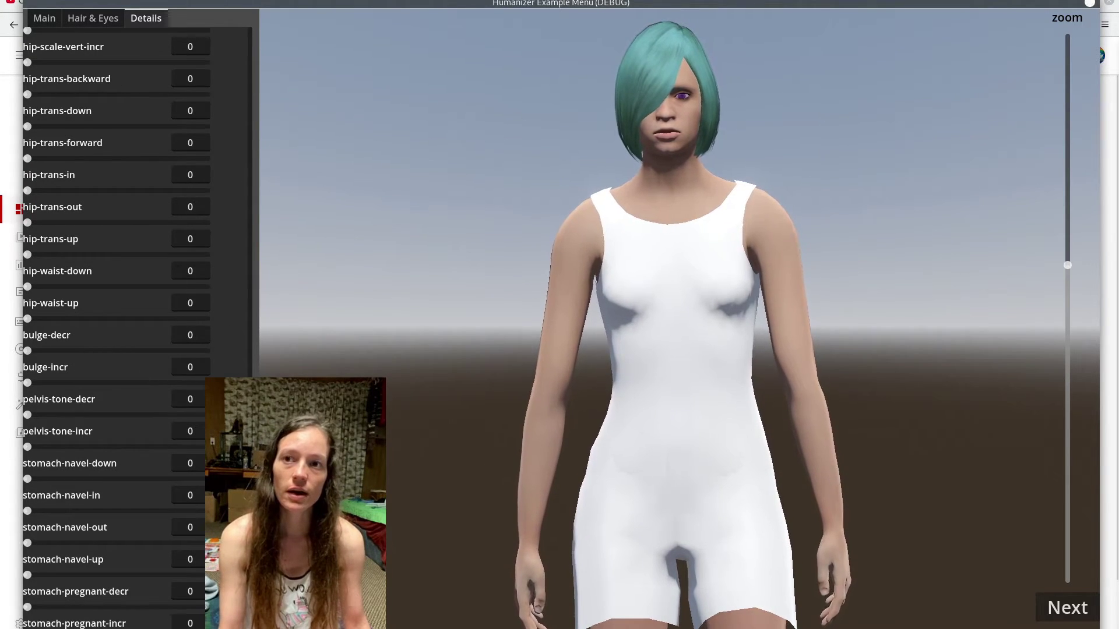
{"action": "left_click_drag", "start_coordinate": [293, 408], "coordinate": [268, 41]}
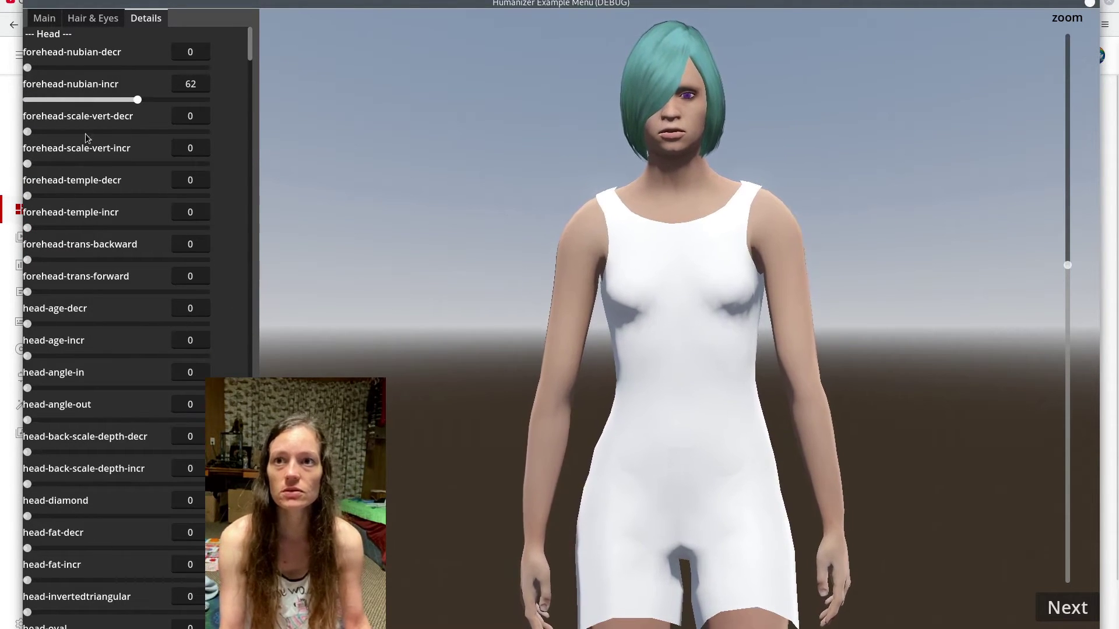
{"action": "left_click_drag", "start_coordinate": [27, 66], "coordinate": [151, 80]}
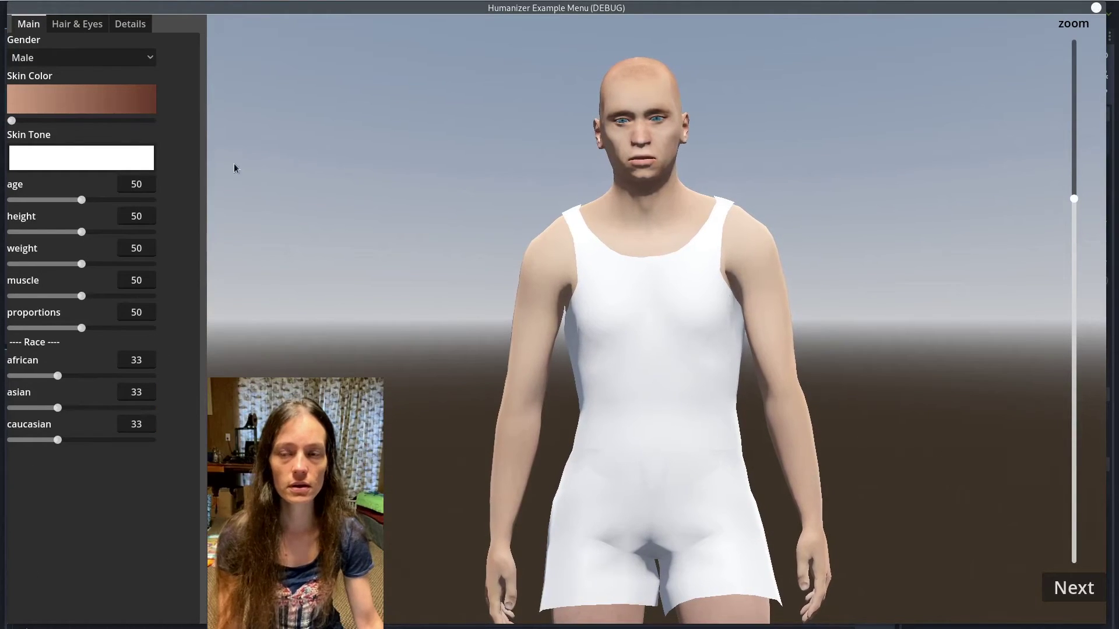
Step: Tint the skin tone red, then white, then pale pink ffd2d2, with lightest skin colour
{"action": "mouse_move", "coordinate": [12, 121]}
{"action": "left_mouse_down"}
{"action": "mouse_move", "coordinate": [209, 125]}
{"action": "mouse_move", "coordinate": [152, 135]}
{"action": "mouse_move", "coordinate": [11, 122]}
{"action": "mouse_move", "coordinate": [169, 125]}
{"action": "mouse_move", "coordinate": [12, 121]}
{"action": "left_mouse_up"}
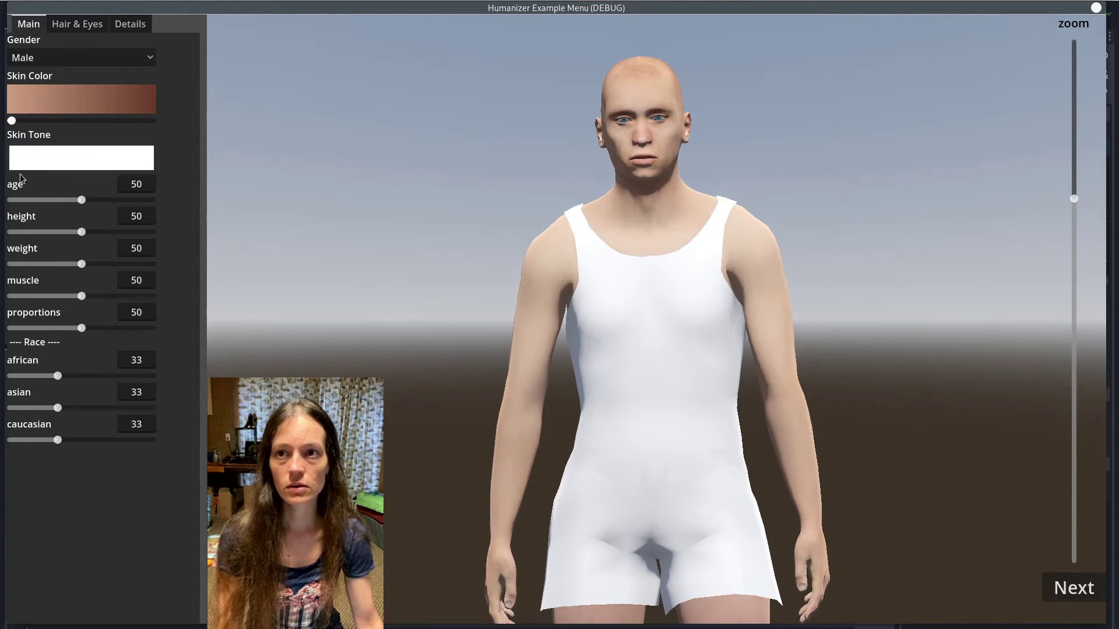
{"action": "left_click", "coordinate": [42, 159]}
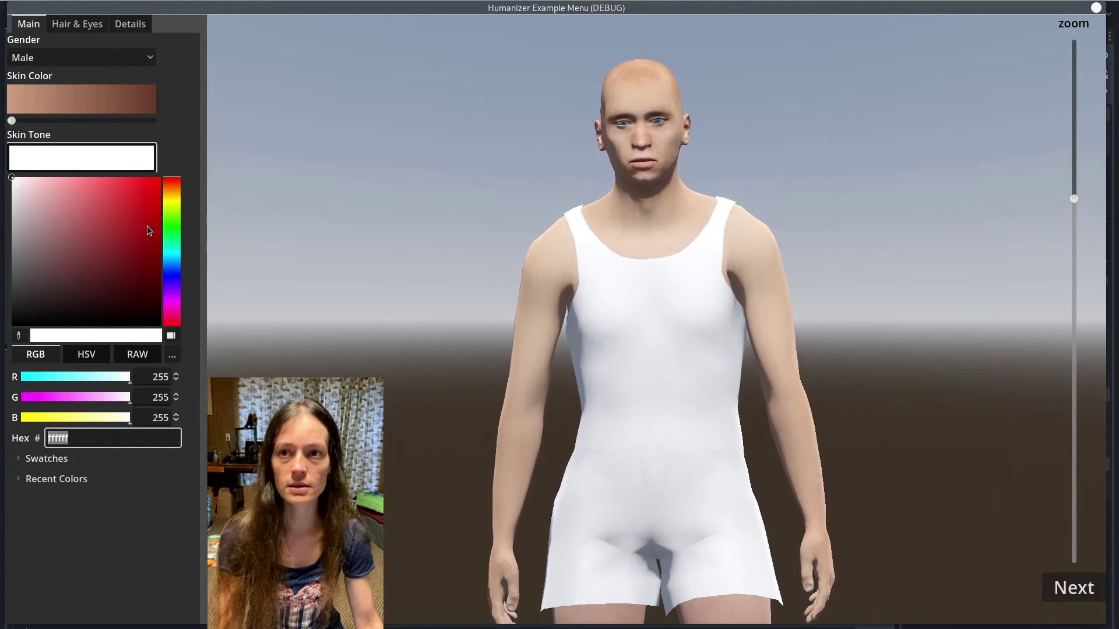
{"action": "left_click", "coordinate": [115, 183]}
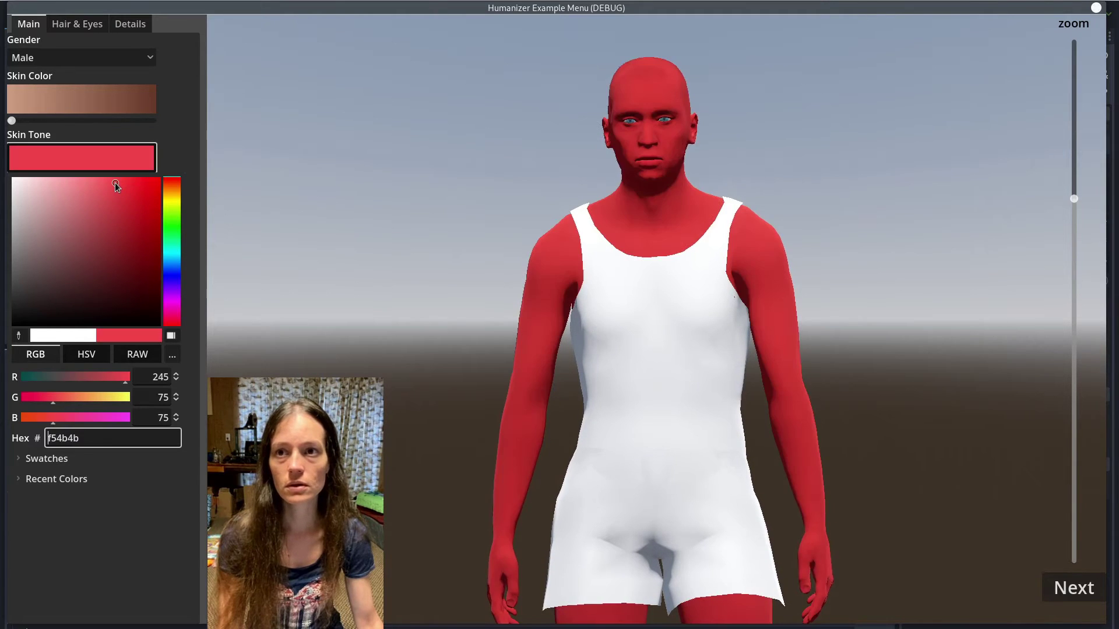
{"action": "left_click", "coordinate": [101, 181]}
{"action": "mouse_move", "coordinate": [91, 182]}
{"action": "left_mouse_down"}
{"action": "mouse_move", "coordinate": [10, 152]}
{"action": "mouse_move", "coordinate": [38, 146]}
{"action": "mouse_move", "coordinate": [25, 151]}
{"action": "mouse_move", "coordinate": [93, 159]}
{"action": "mouse_move", "coordinate": [35, 190]}
{"action": "mouse_move", "coordinate": [35, 239]}
{"action": "mouse_move", "coordinate": [45, 211]}
{"action": "mouse_move", "coordinate": [33, 168]}
{"action": "mouse_move", "coordinate": [3, 140]}
{"action": "left_mouse_up"}
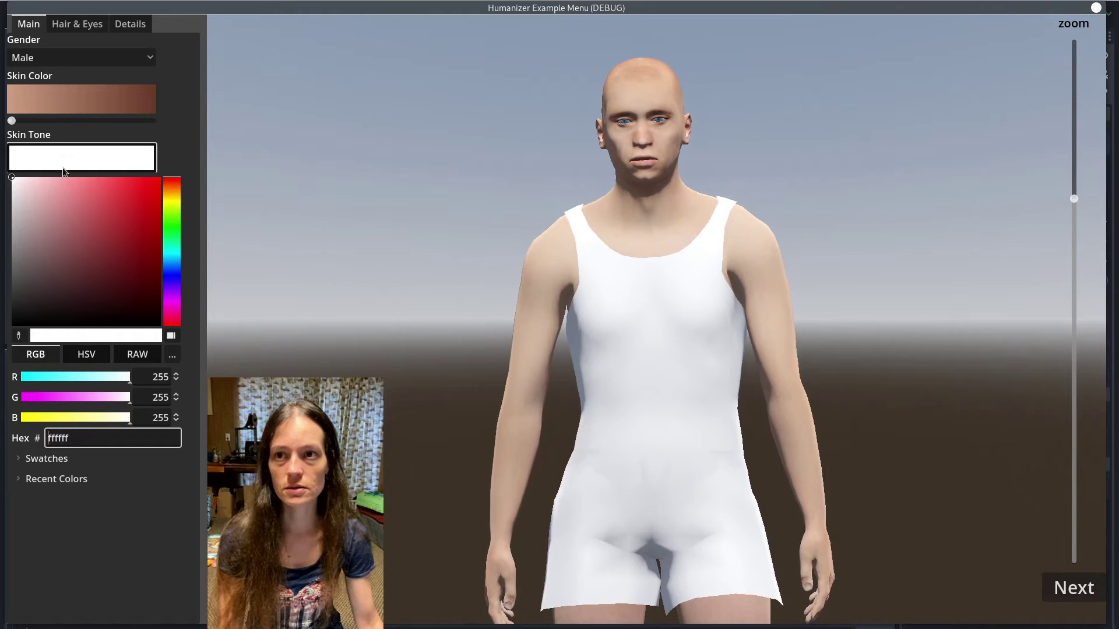
{"action": "left_click_drag", "start_coordinate": [37, 183], "coordinate": [37, 170]}
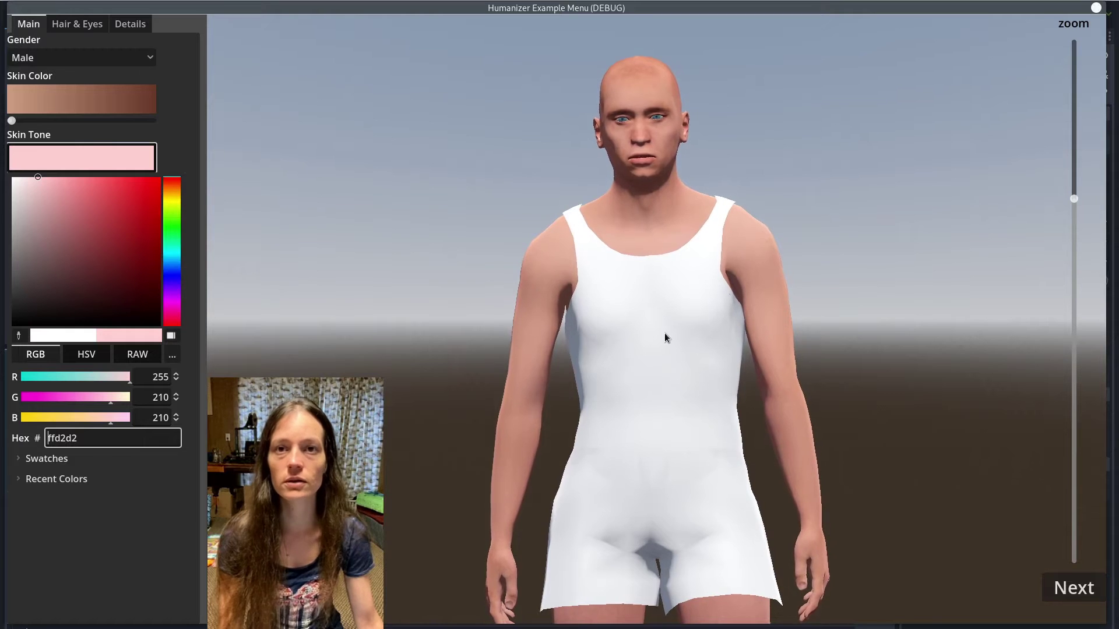
{"action": "left_click", "coordinate": [16, 124]}
{"action": "mouse_move", "coordinate": [17, 124]}
{"action": "left_mouse_down"}
{"action": "mouse_move", "coordinate": [150, 121]}
{"action": "mouse_move", "coordinate": [180, 152]}
{"action": "mouse_move", "coordinate": [8, 123]}
{"action": "mouse_move", "coordinate": [117, 140]}
{"action": "mouse_move", "coordinate": [85, 150]}
{"action": "mouse_move", "coordinate": [12, 124]}
{"action": "left_mouse_up"}
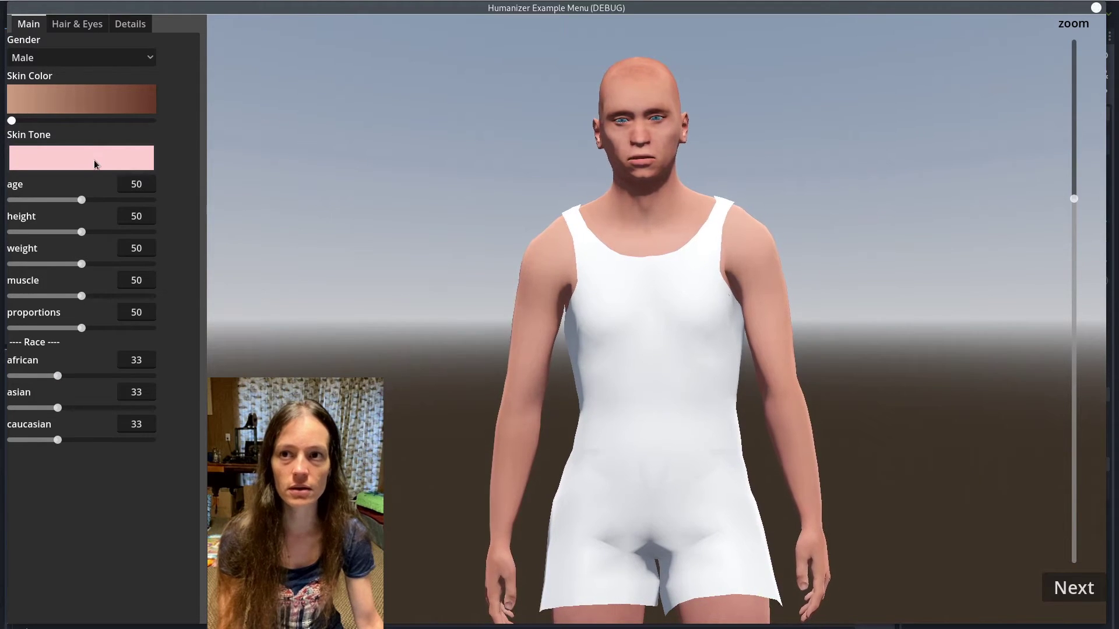
Step: Set the skin tone to pure white and the skin colour to medium-light
{"action": "left_click_drag", "start_coordinate": [13, 121], "coordinate": [94, 155]}
{"action": "left_click", "coordinate": [111, 152]}
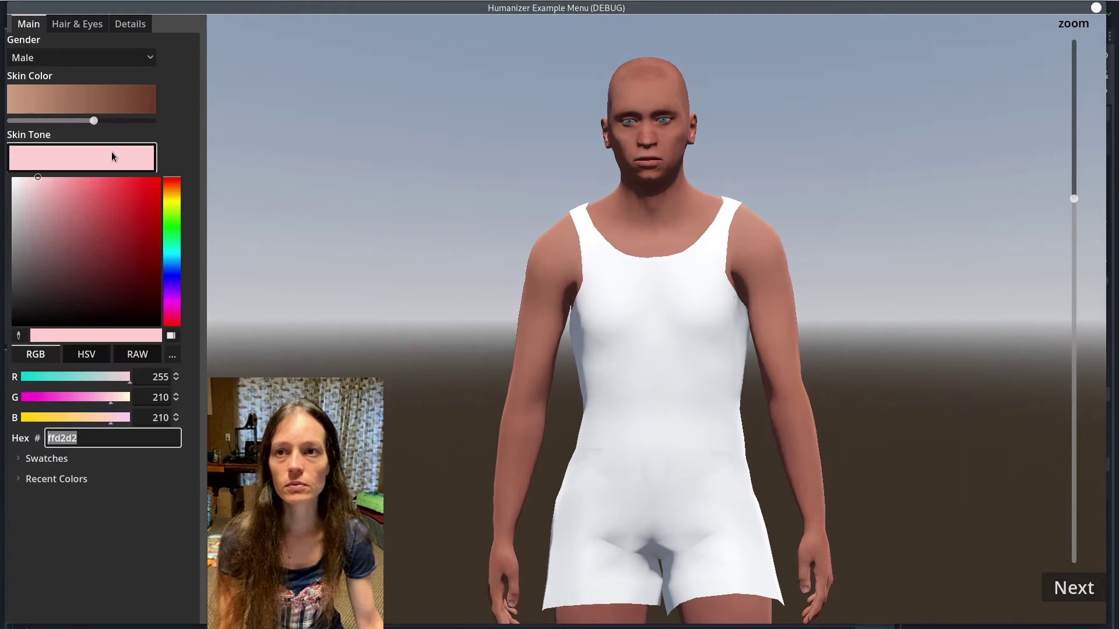
{"action": "left_click", "coordinate": [172, 272]}
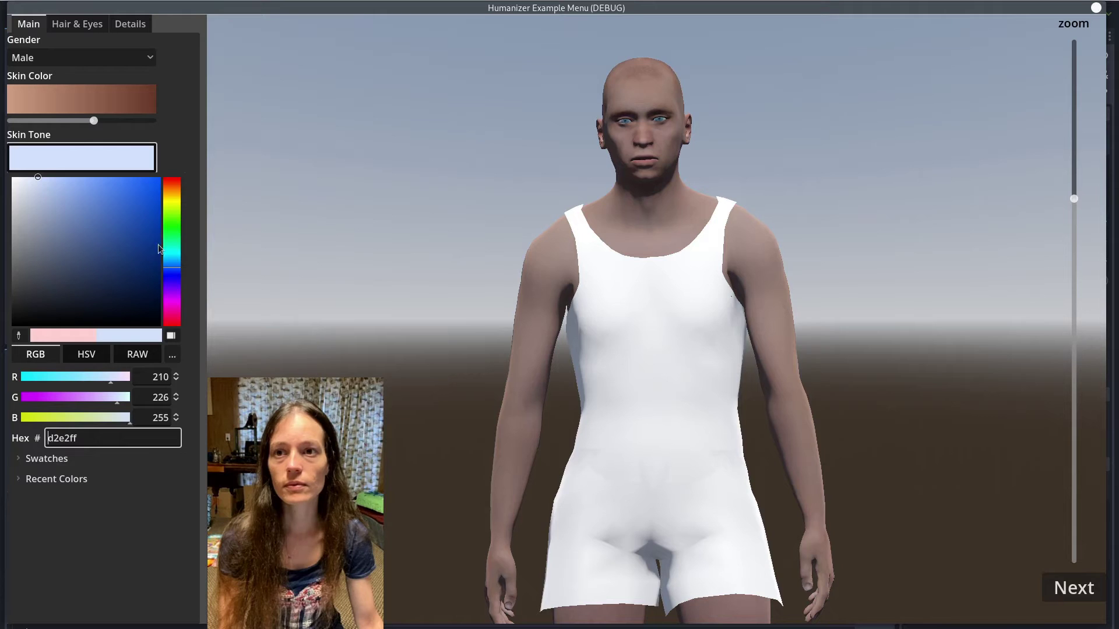
{"action": "left_click", "coordinate": [523, 214]}
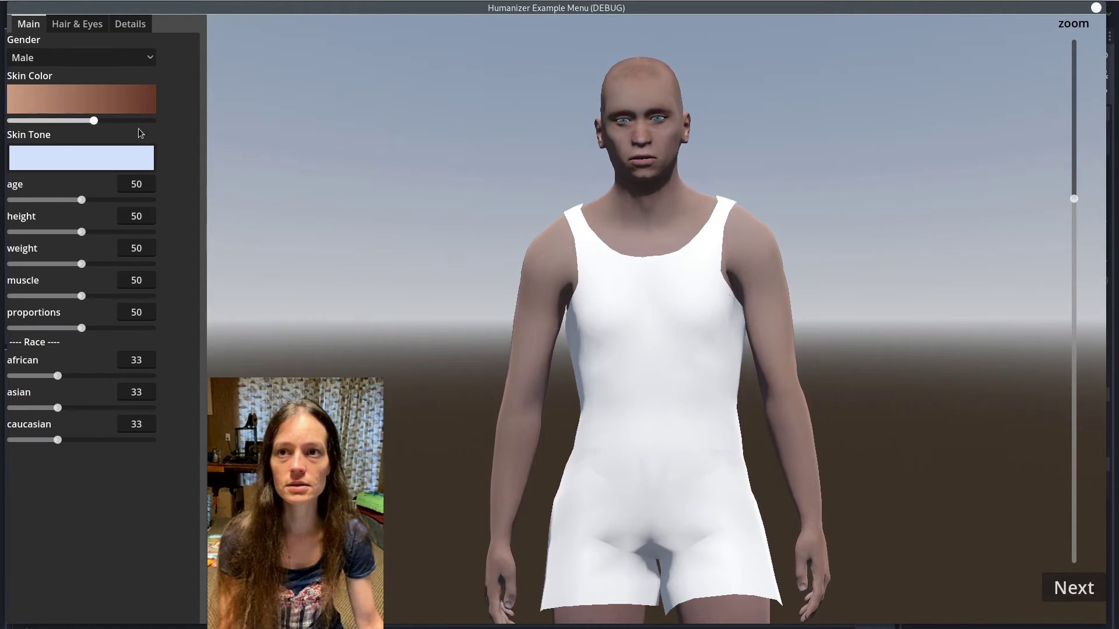
{"action": "left_click", "coordinate": [50, 148]}
{"action": "left_click_drag", "start_coordinate": [36, 177], "coordinate": [2, 160]}
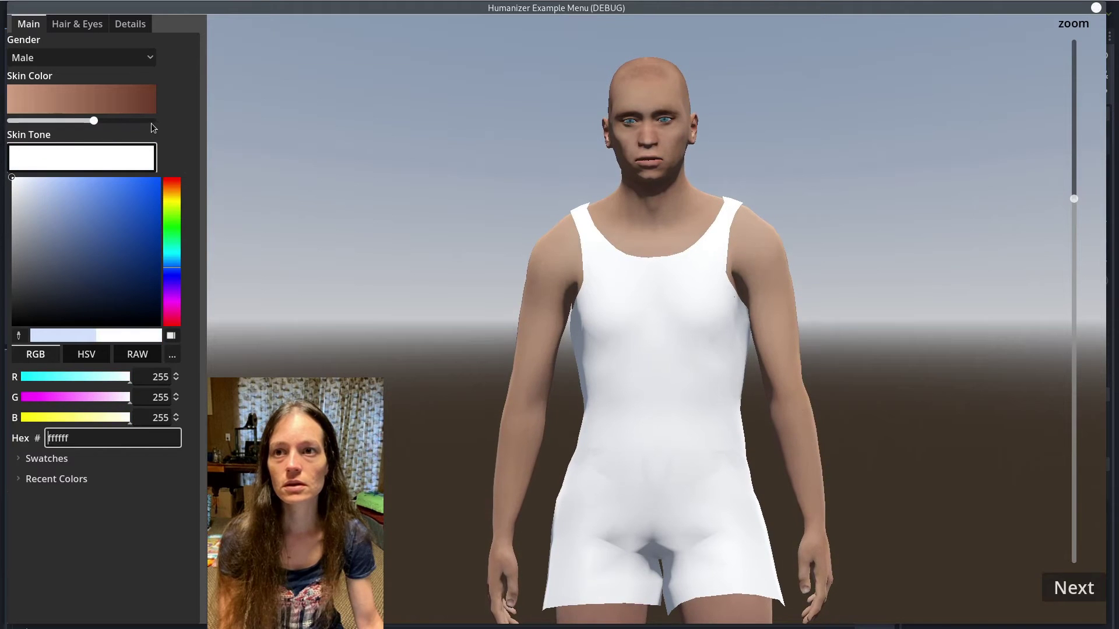
{"action": "left_click", "coordinate": [170, 122]}
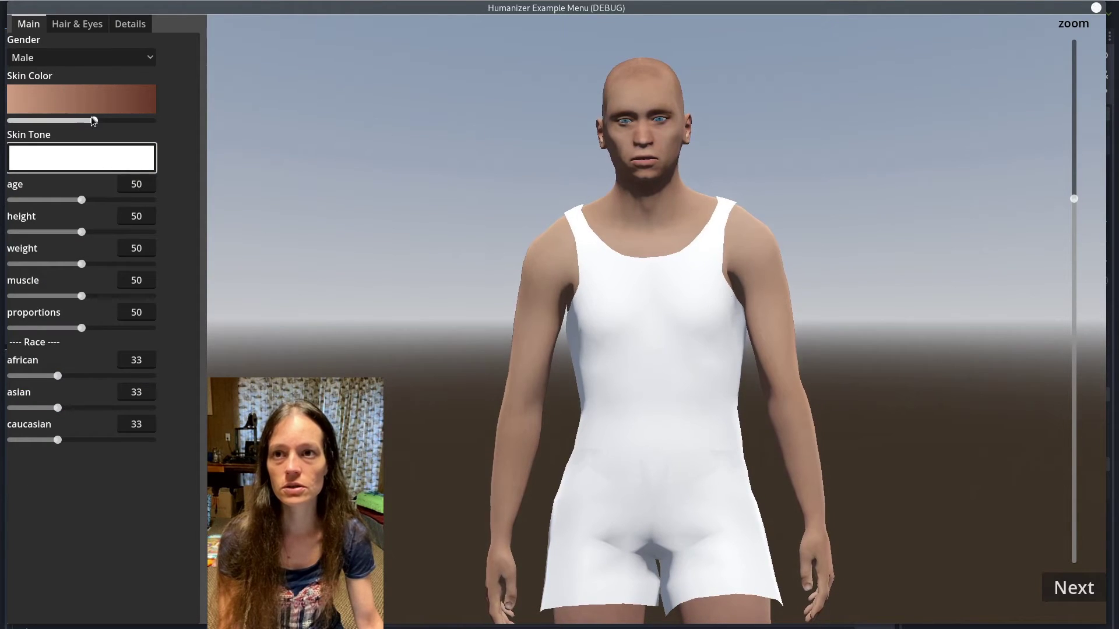
{"action": "left_click_drag", "start_coordinate": [93, 120], "coordinate": [52, 121]}
{"action": "left_click_drag", "start_coordinate": [82, 200], "coordinate": [131, 200]}
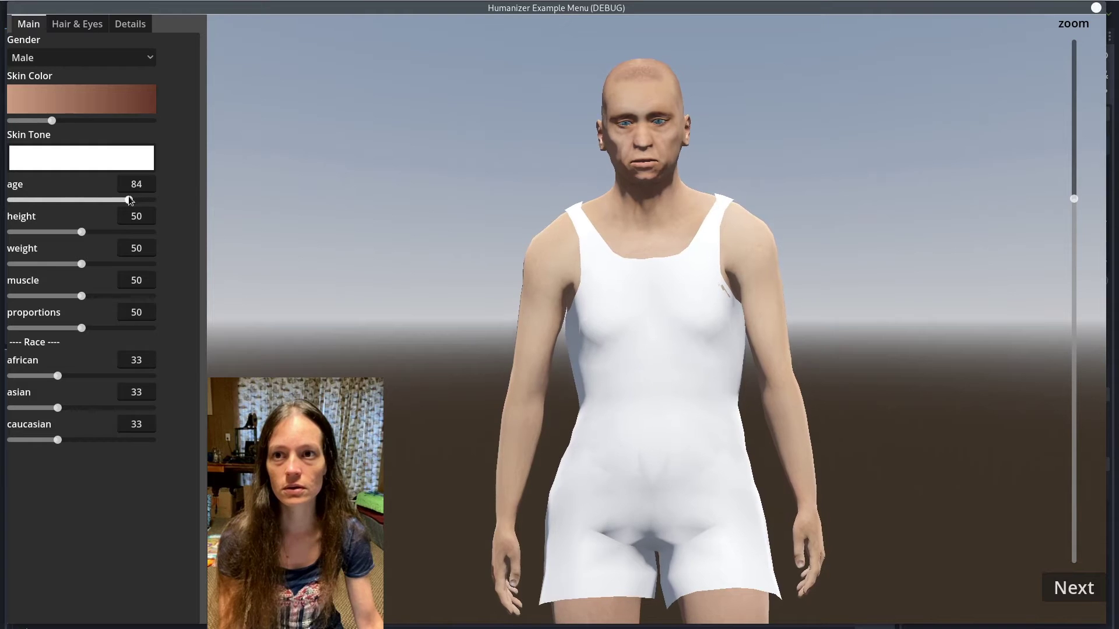
Step: Set the age to 4, then 69, and choose Female gender
{"action": "left_click_drag", "start_coordinate": [131, 200], "coordinate": [17, 200]}
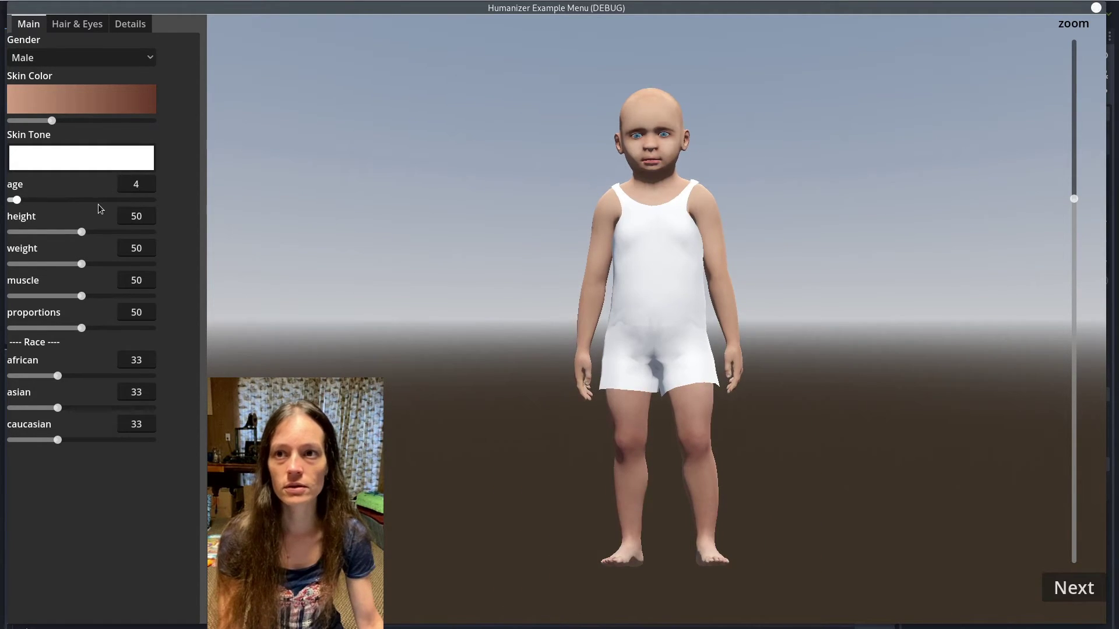
{"action": "left_click", "coordinate": [107, 200]}
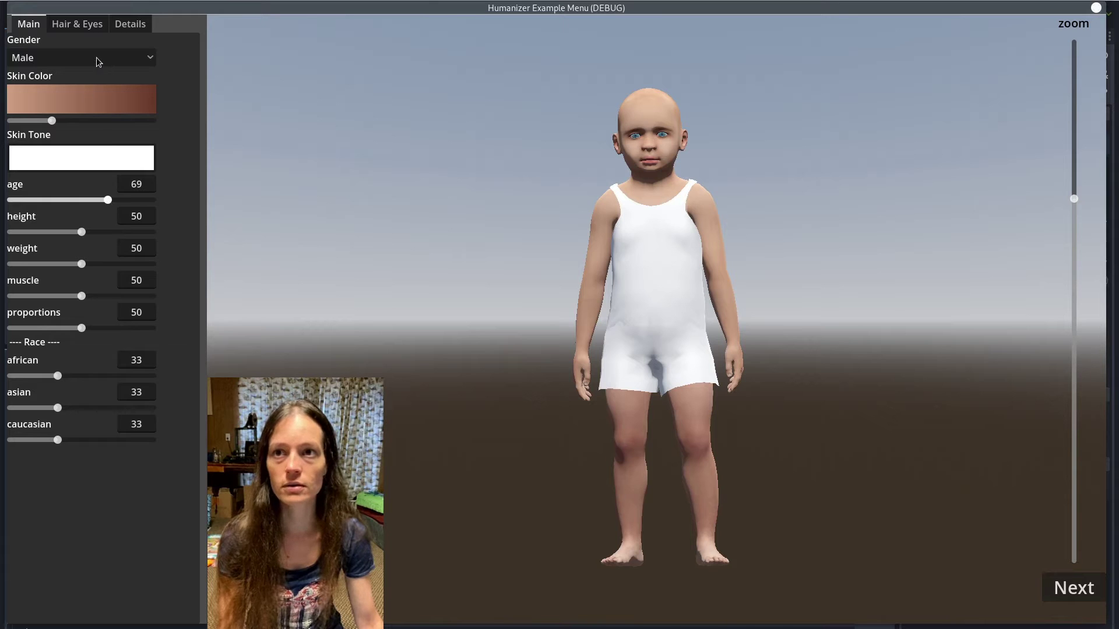
{"action": "left_click", "coordinate": [96, 57]}
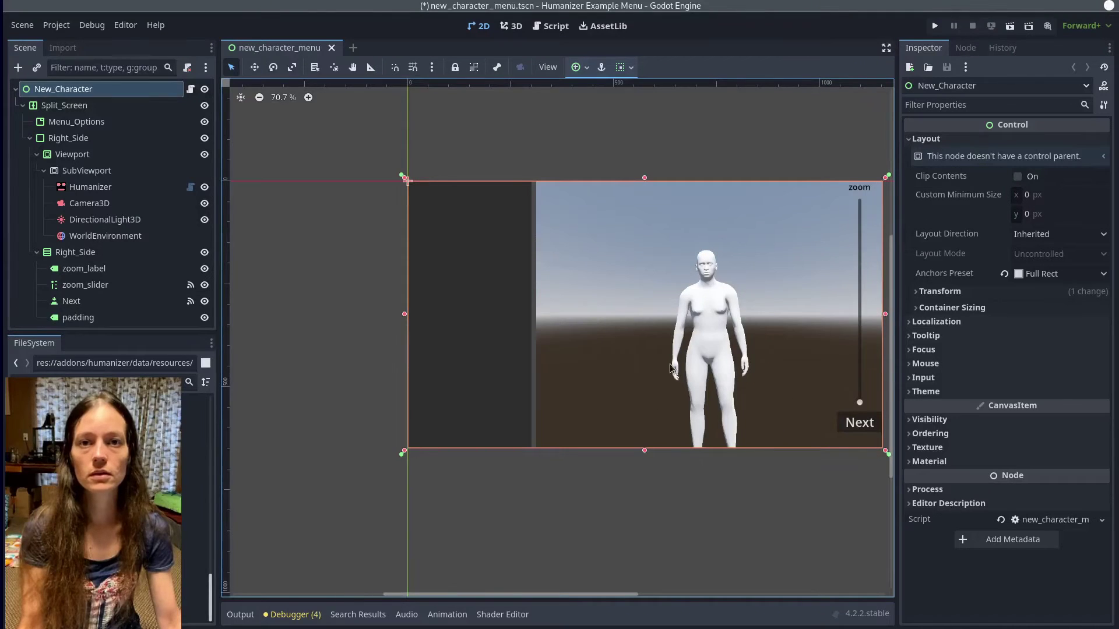
Step: Create a new 3D scene and place the BaseHuman model at the origin
{"action": "key", "text": "ctrl+n"}
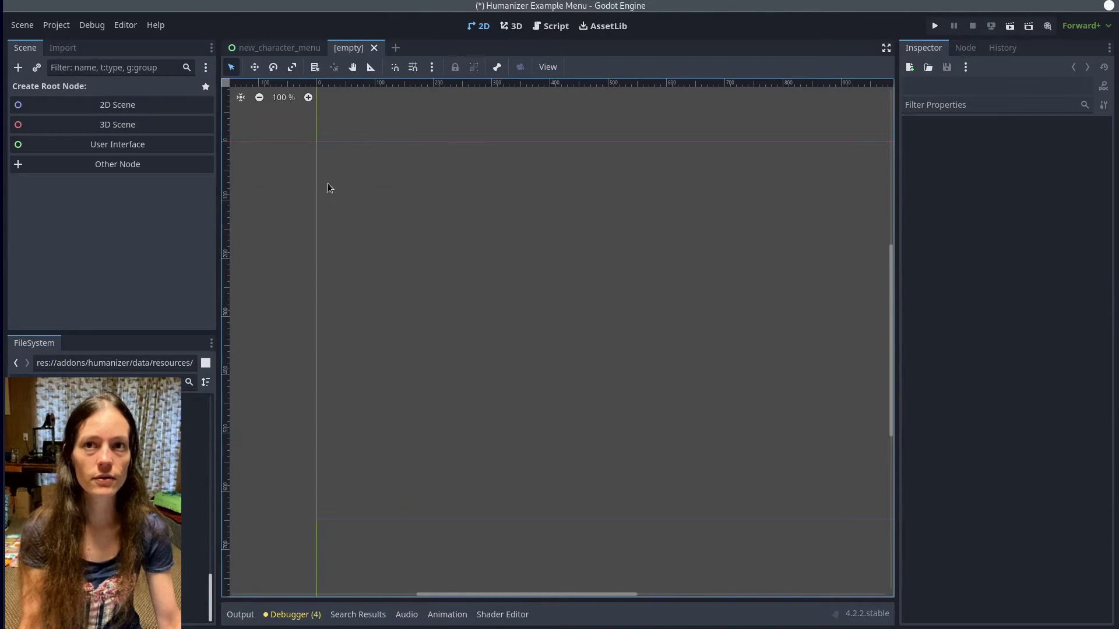
{"action": "left_click", "coordinate": [120, 125]}
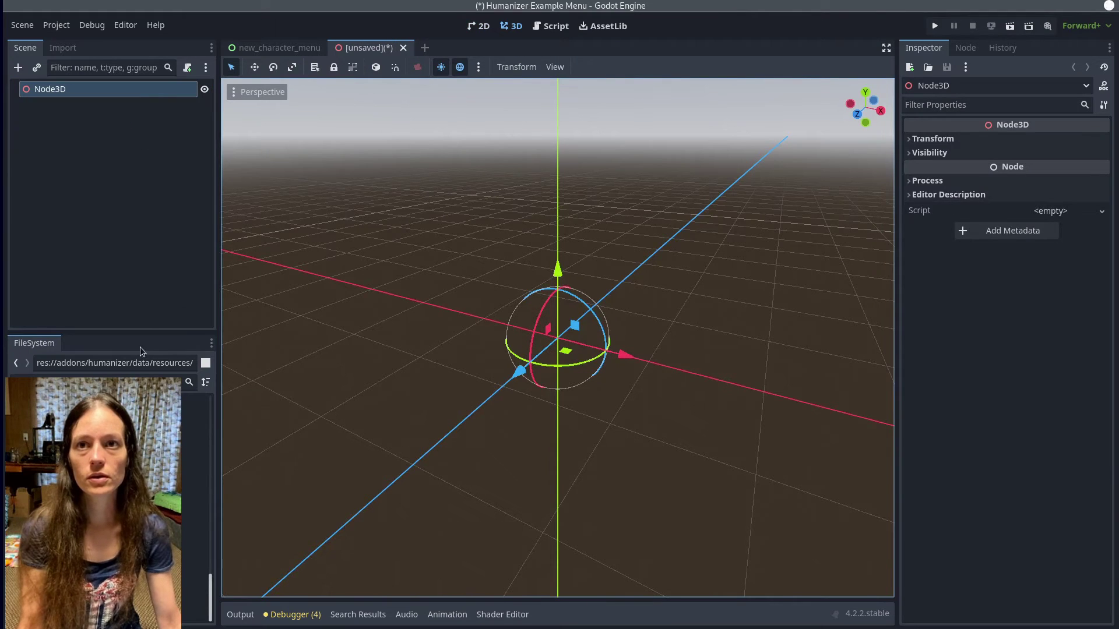
{"action": "scroll", "coordinate": [111, 501], "scroll_direction": "up", "scroll_amount": 5}
{"action": "scroll", "coordinate": [111, 501], "scroll_direction": "up", "scroll_amount": 4}
{"action": "left_click_drag", "start_coordinate": [192, 495], "coordinate": [588, 366]}
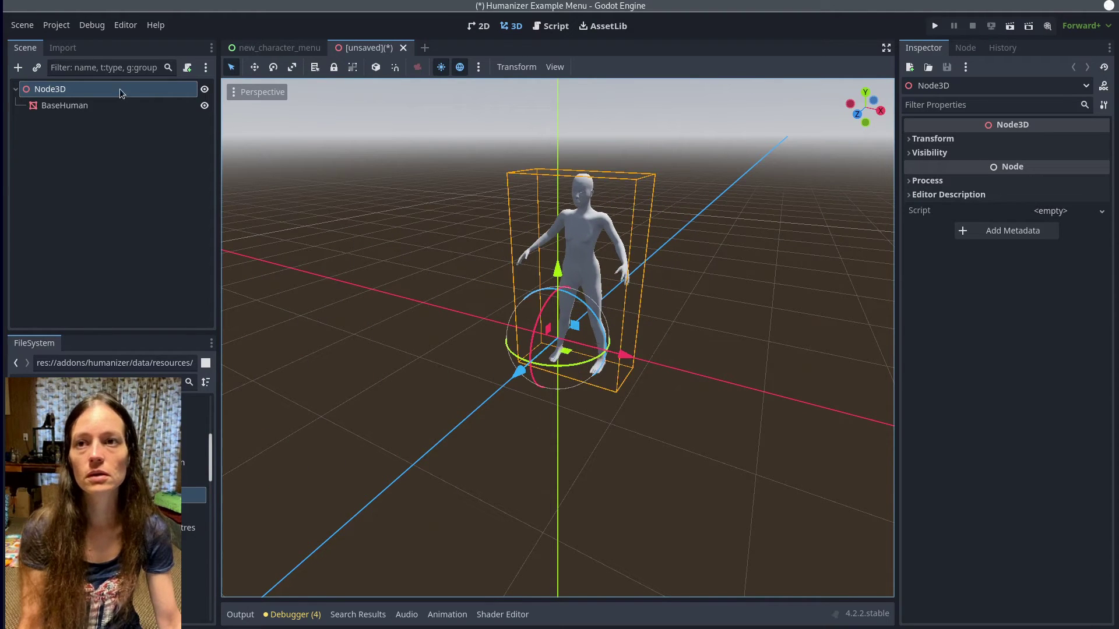
Step: Load a file for BaseHuman's empty Surface Material Override slot
{"action": "left_click", "coordinate": [102, 108]}
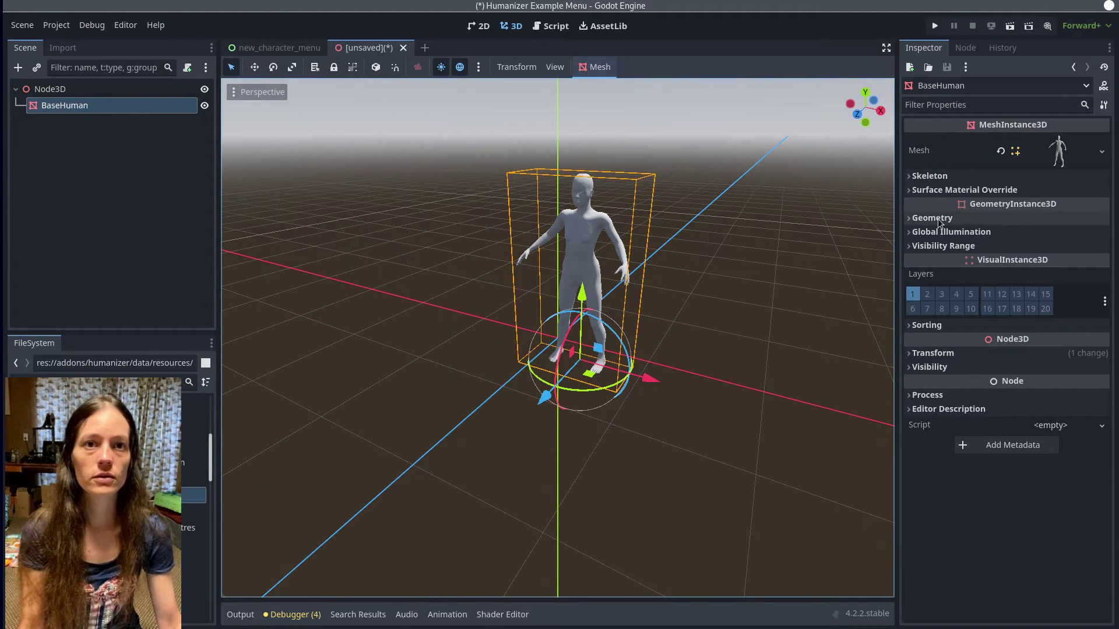
{"action": "left_click", "coordinate": [962, 190]}
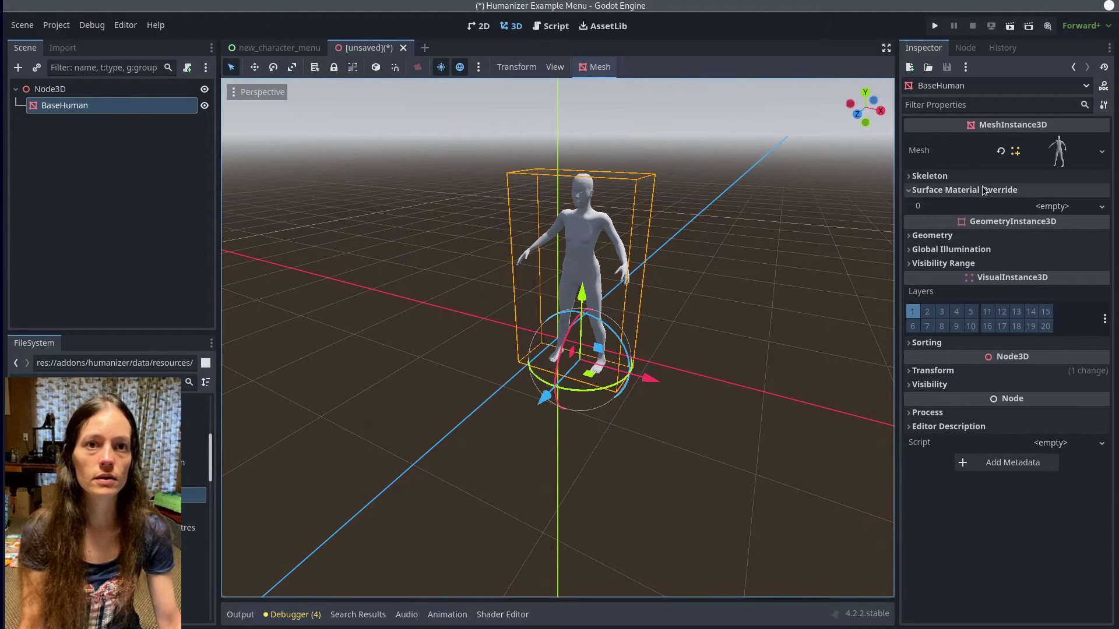
{"action": "left_click", "coordinate": [1076, 213]}
{"action": "left_click", "coordinate": [1023, 299]}
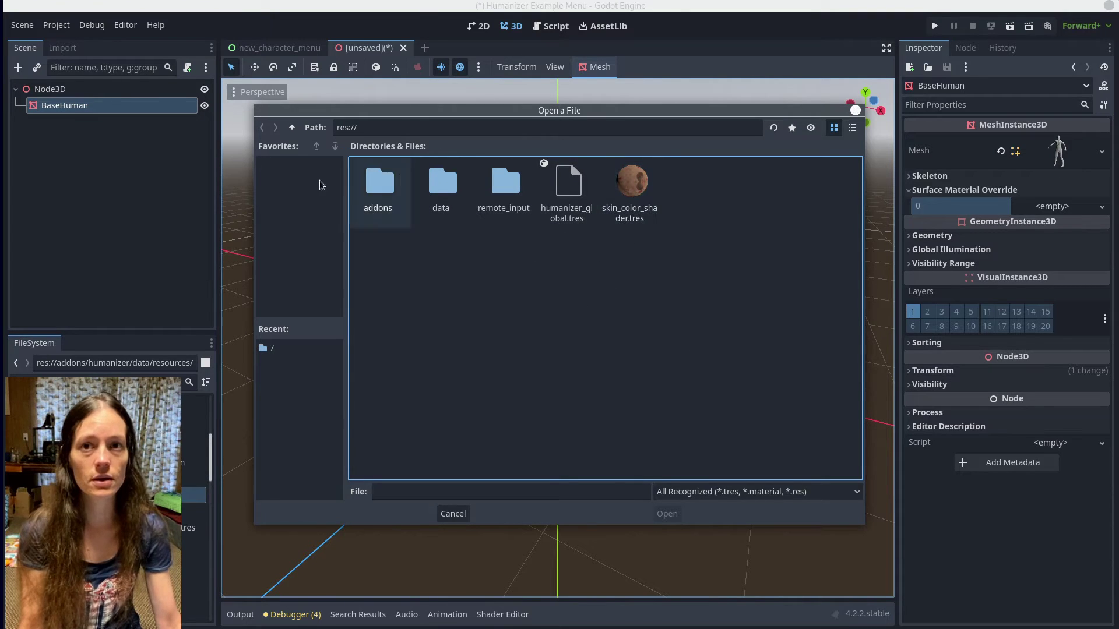
Step: Apply skin_color_shader.tres as the material and review its Skin Textures and Skin Ratios
{"action": "left_click", "coordinate": [636, 225]}
{"action": "double_click", "coordinate": [635, 222]}
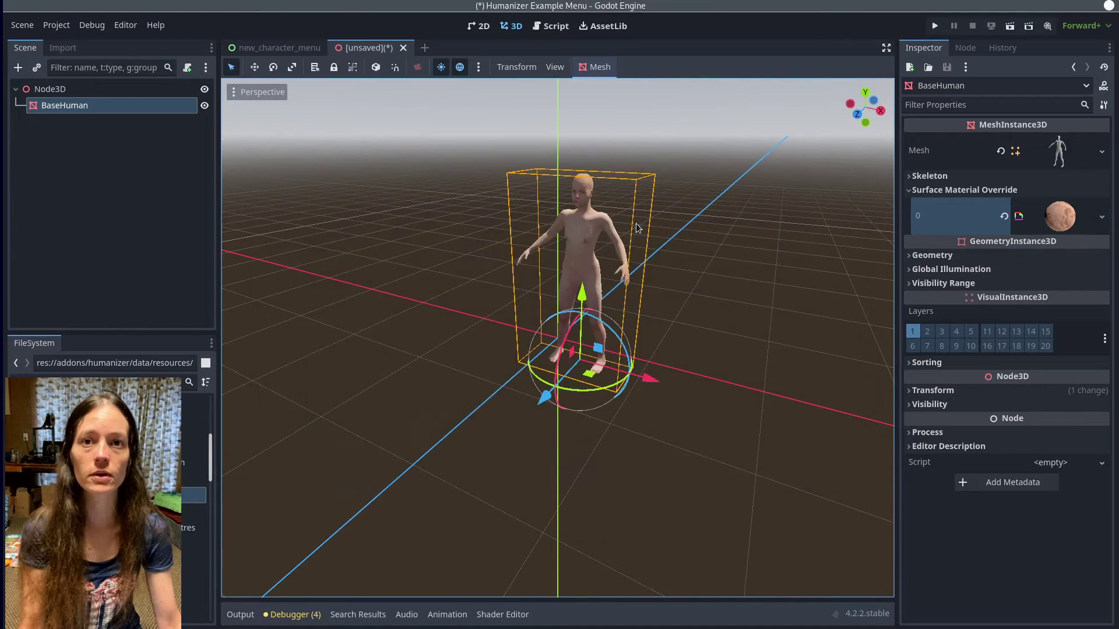
{"action": "left_click", "coordinate": [1060, 220]}
{"action": "scroll", "coordinate": [1049, 498], "scroll_direction": "down", "scroll_amount": 6}
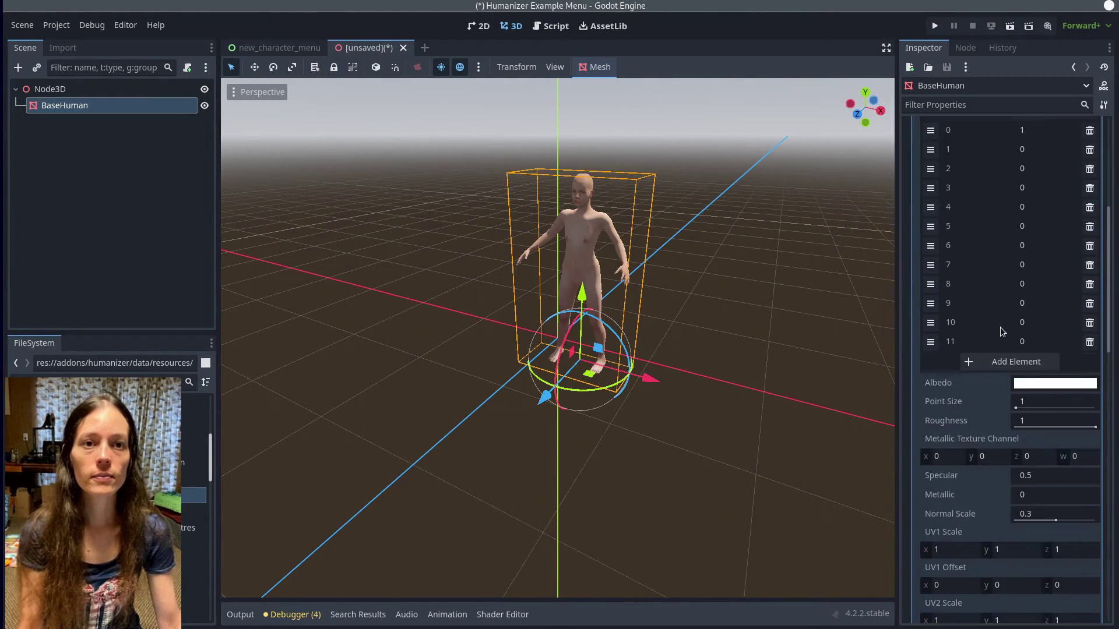
{"action": "scroll", "coordinate": [985, 366], "scroll_direction": "down", "scroll_amount": 5}
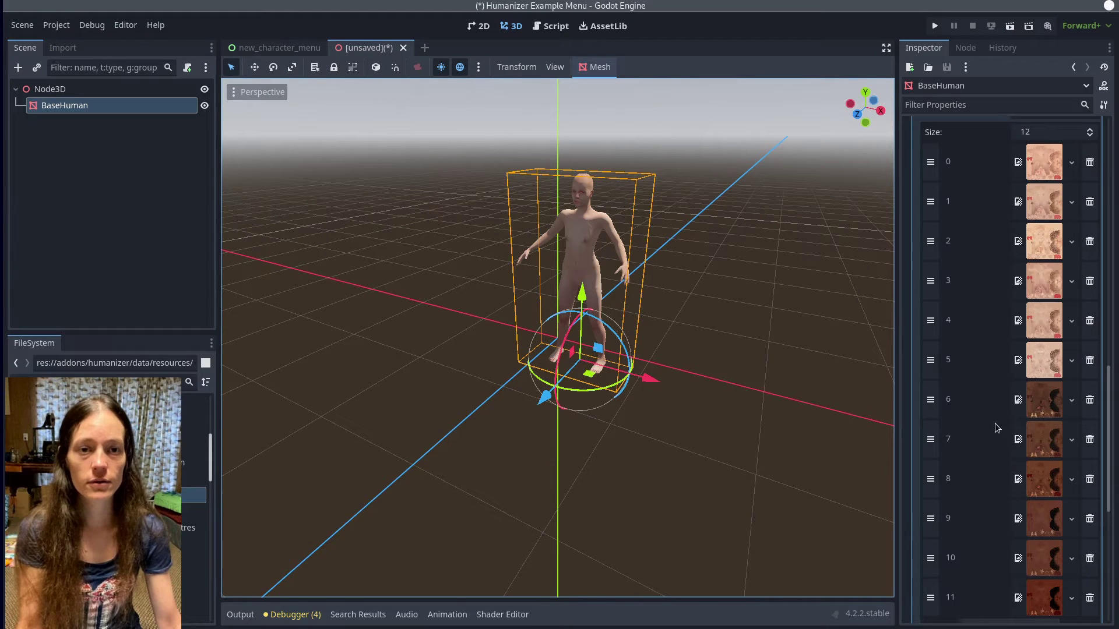
{"action": "scroll", "coordinate": [978, 548], "scroll_direction": "down", "scroll_amount": 15}
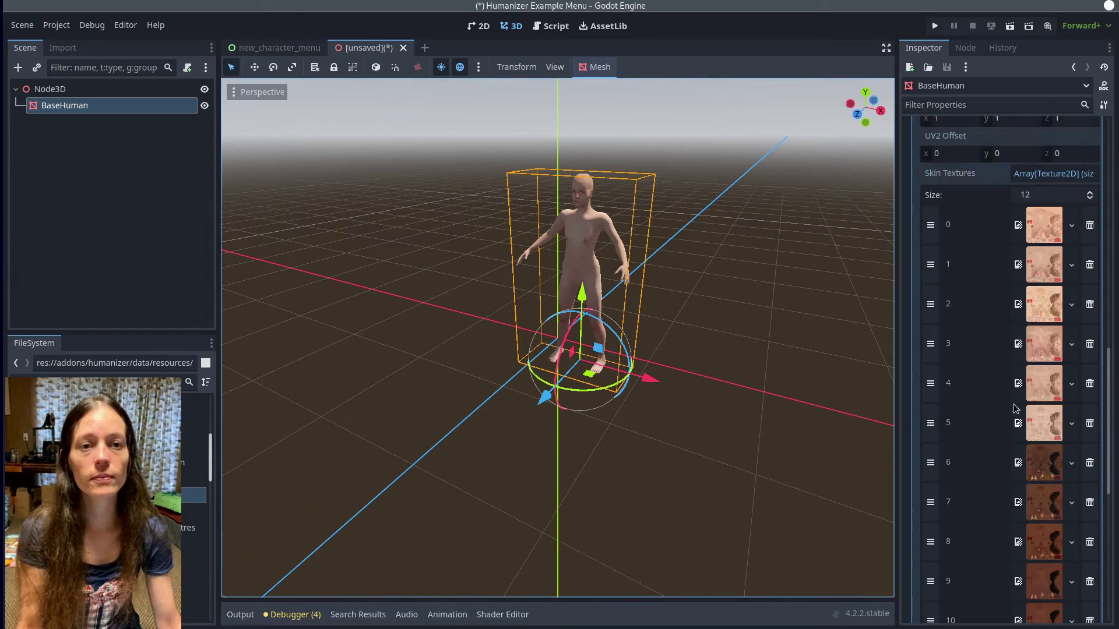
{"action": "scroll", "coordinate": [1011, 408], "scroll_direction": "up", "scroll_amount": 1}
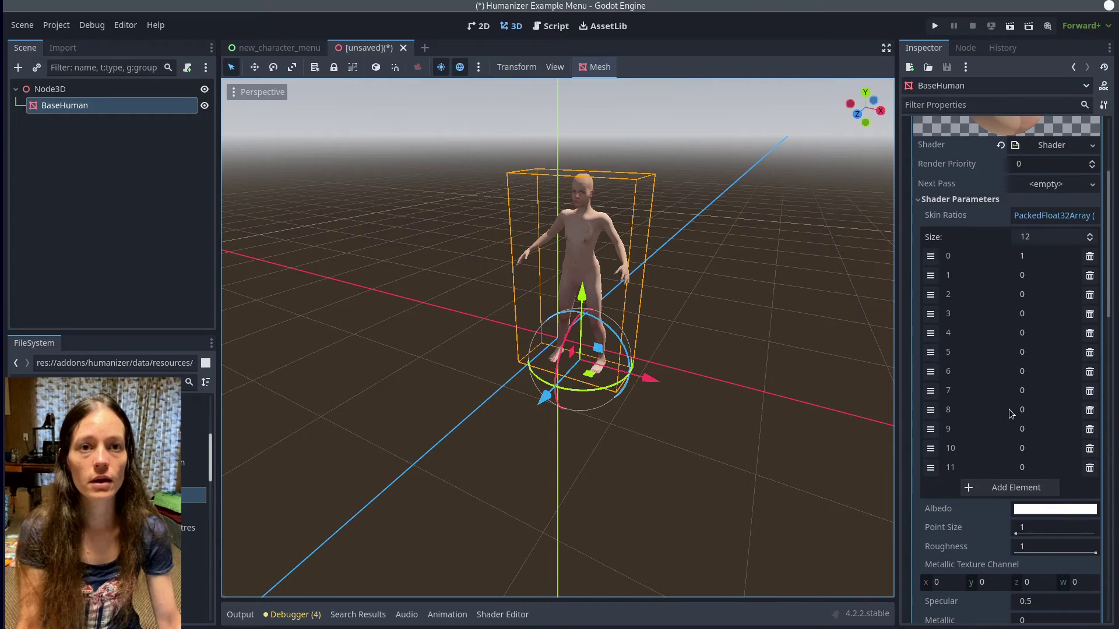
{"action": "scroll", "coordinate": [1023, 442], "scroll_direction": "down", "scroll_amount": 1}
{"action": "scroll", "coordinate": [1026, 460], "scroll_direction": "up", "scroll_amount": 1}
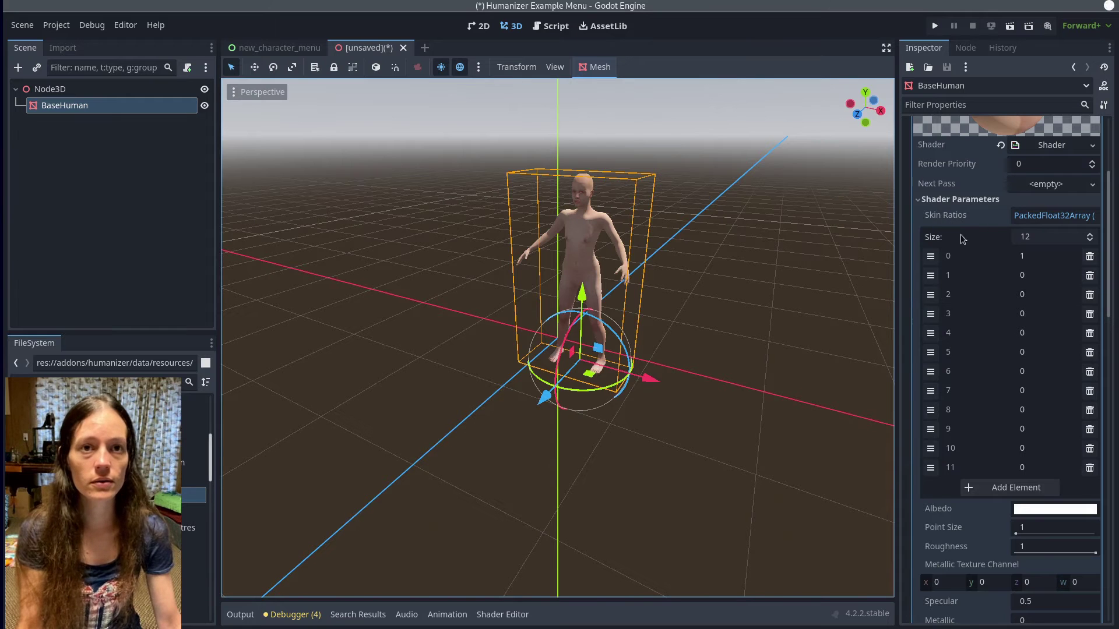
{"action": "scroll", "coordinate": [739, 207], "scroll_direction": "up", "scroll_amount": 2}
{"action": "middle_click_drag", "start_coordinate": [754, 178], "coordinate": [752, 279], "text": "shift"}
{"action": "scroll", "coordinate": [805, 380], "scroll_direction": "up", "scroll_amount": 1}
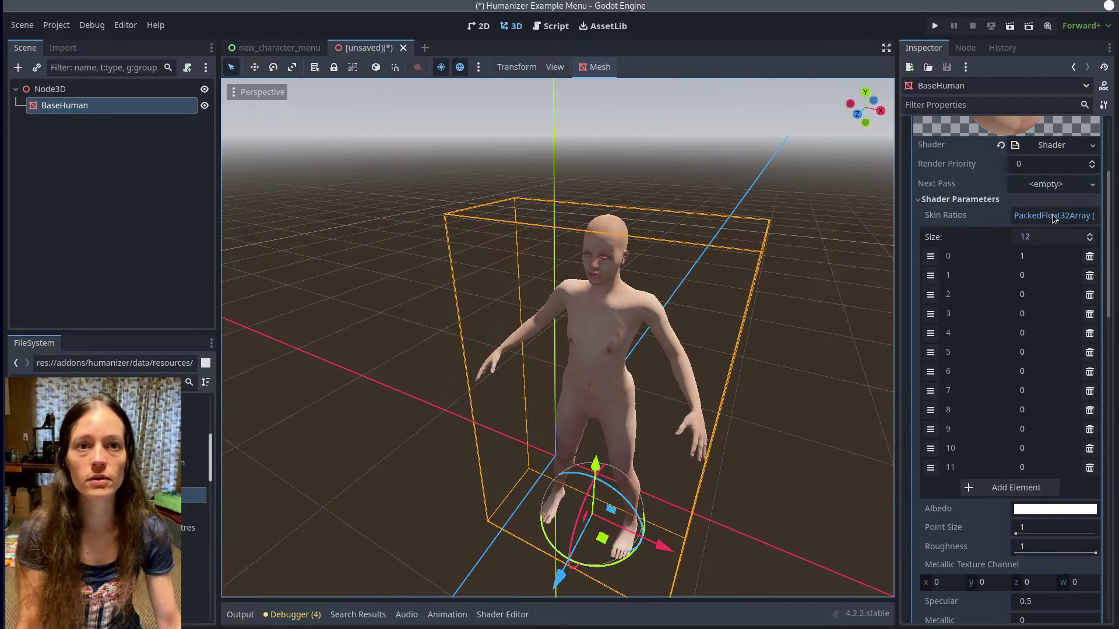
Step: Zero the first Skin Ratios entry and set element 4 to 0.5
{"action": "left_click", "coordinate": [1059, 151]}
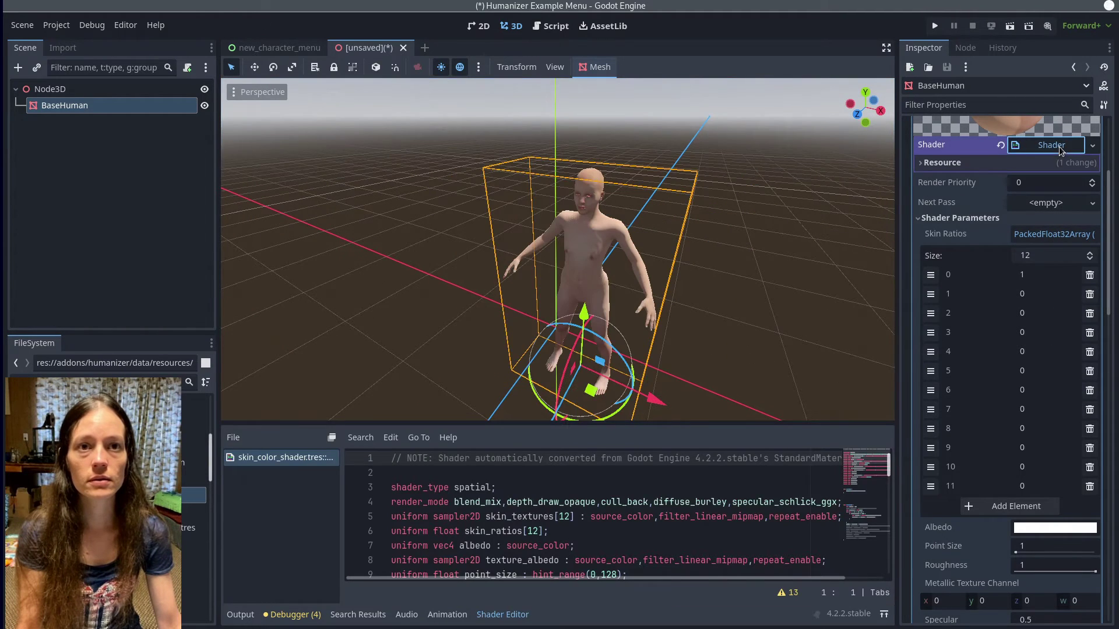
{"action": "left_click", "coordinate": [1046, 278]}
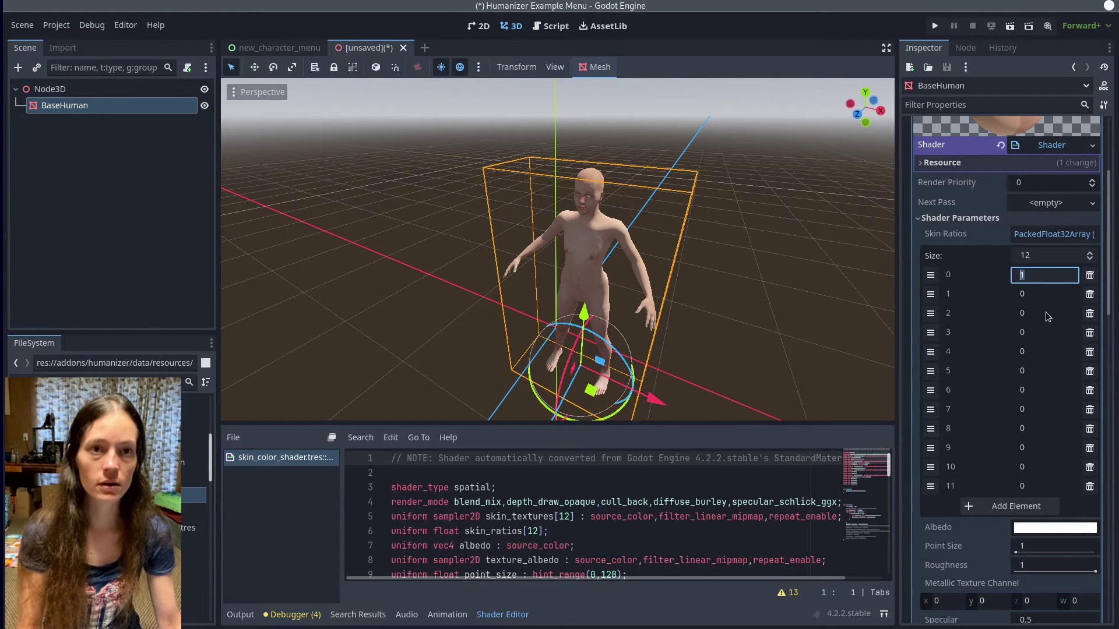
{"action": "type", "text": "0"}
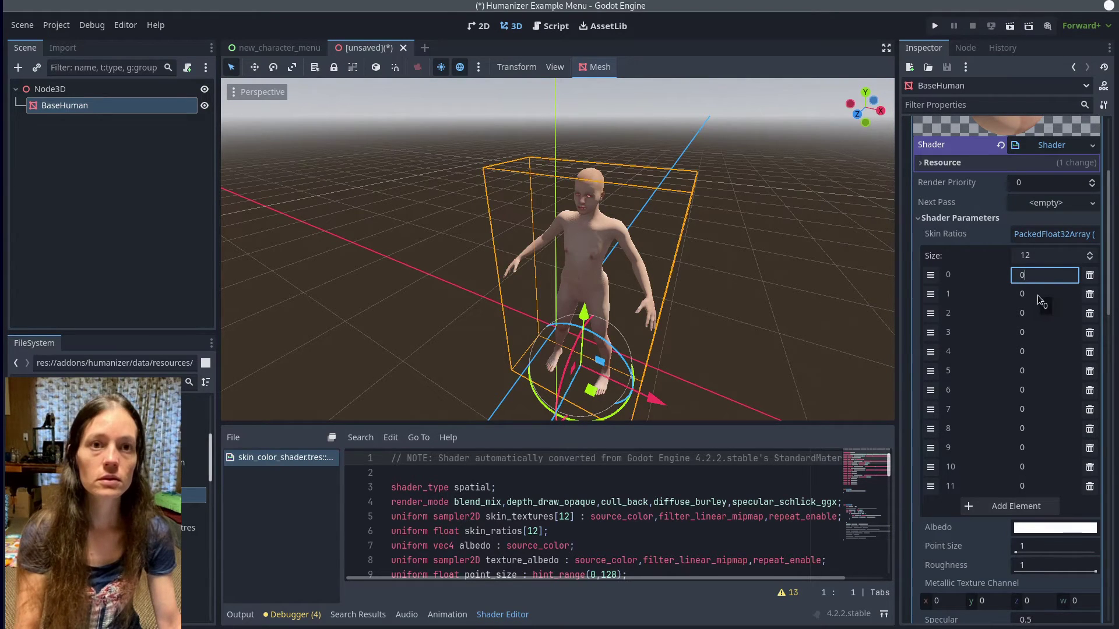
{"action": "left_click", "coordinate": [1037, 294]}
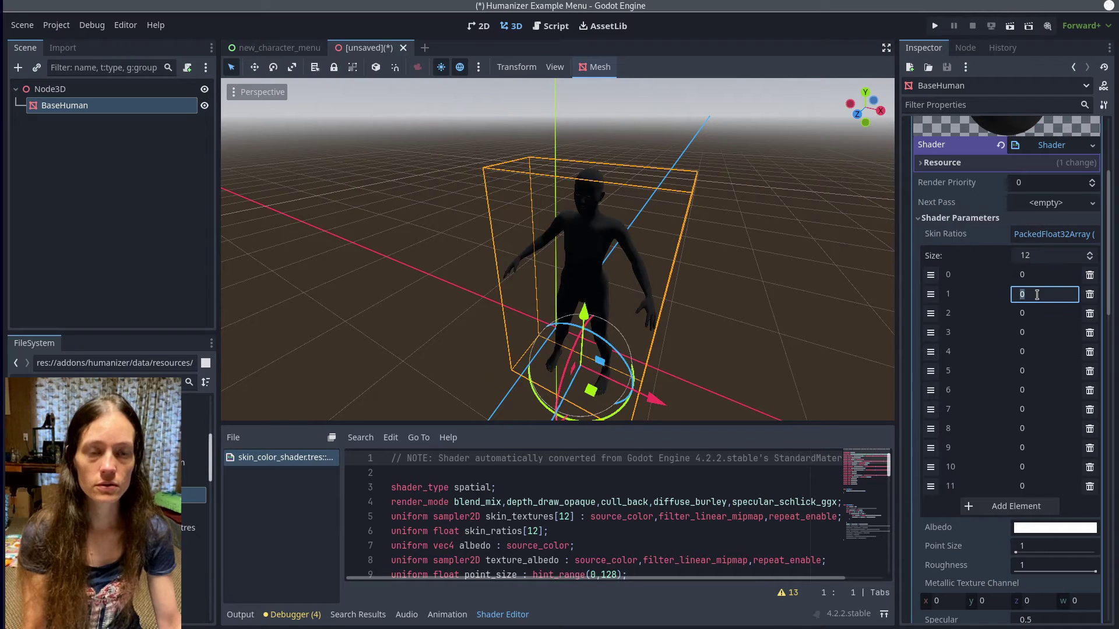
{"action": "left_click", "coordinate": [1038, 332]}
{"action": "left_click", "coordinate": [1036, 354]}
{"action": "type", "text": "."}
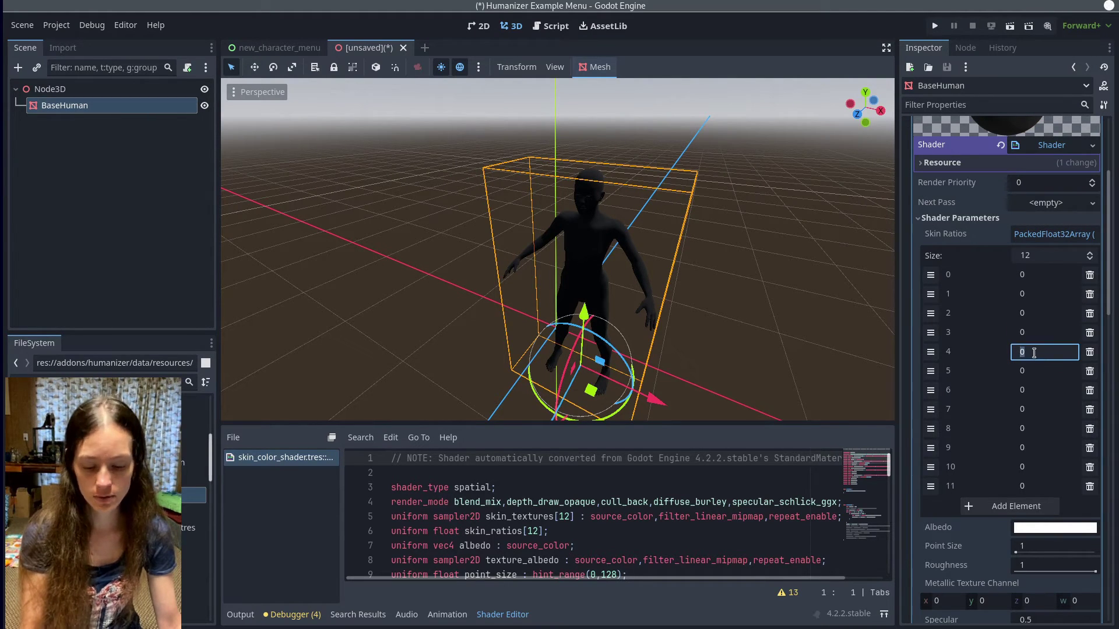
{"action": "type", "text": "5"}
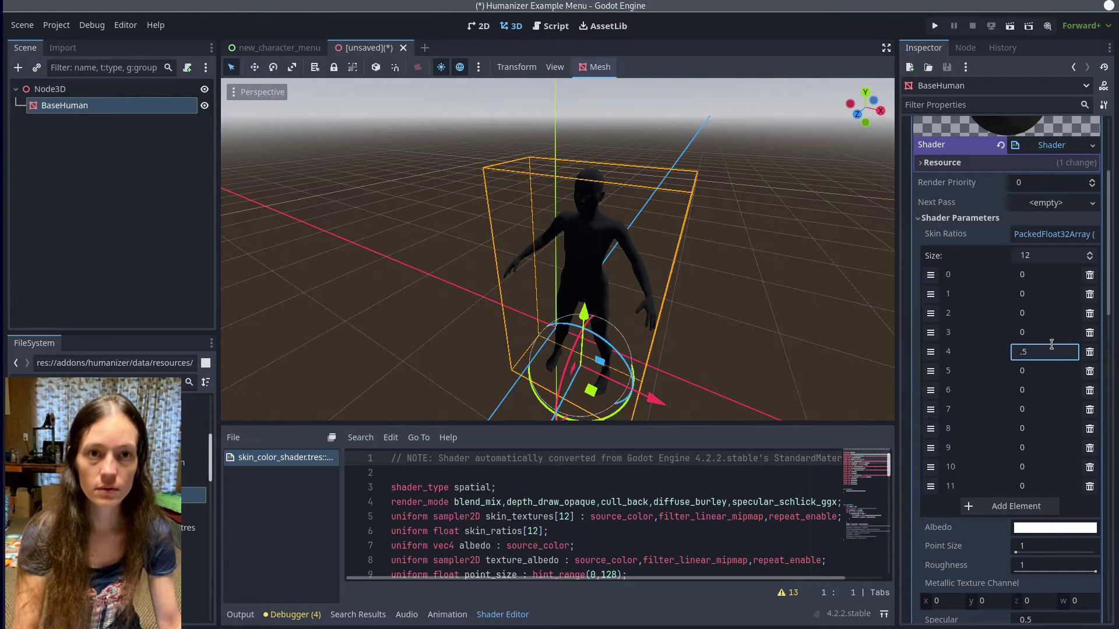
{"action": "key", "text": "Return"}
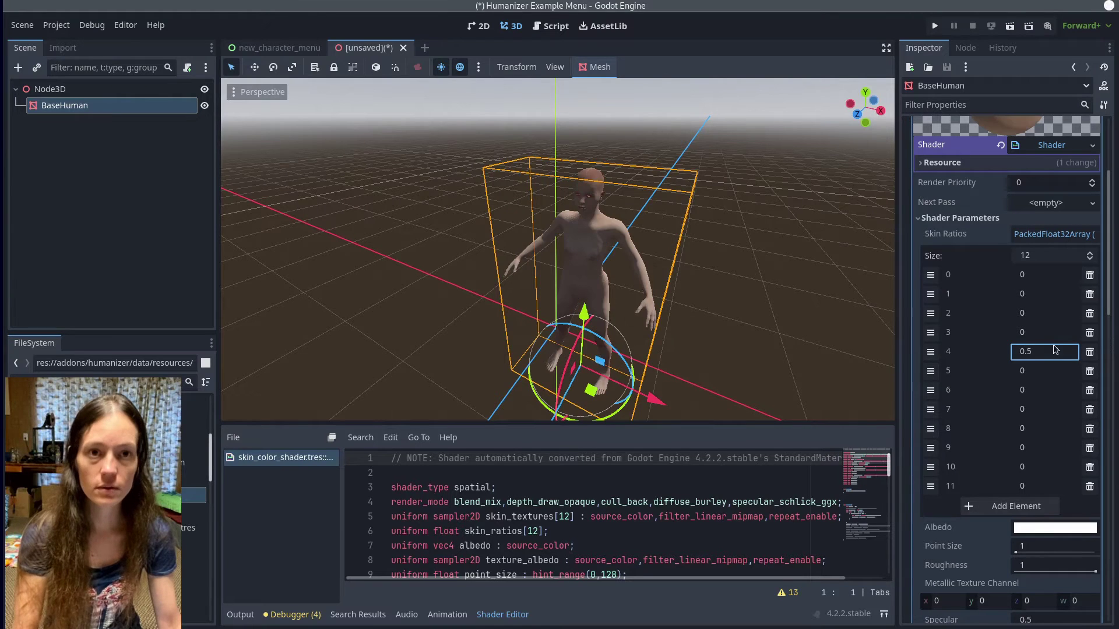
Step: Set Skin Ratios element 10 to 0.5 and orbit to face the character
{"action": "left_click", "coordinate": [1045, 469]}
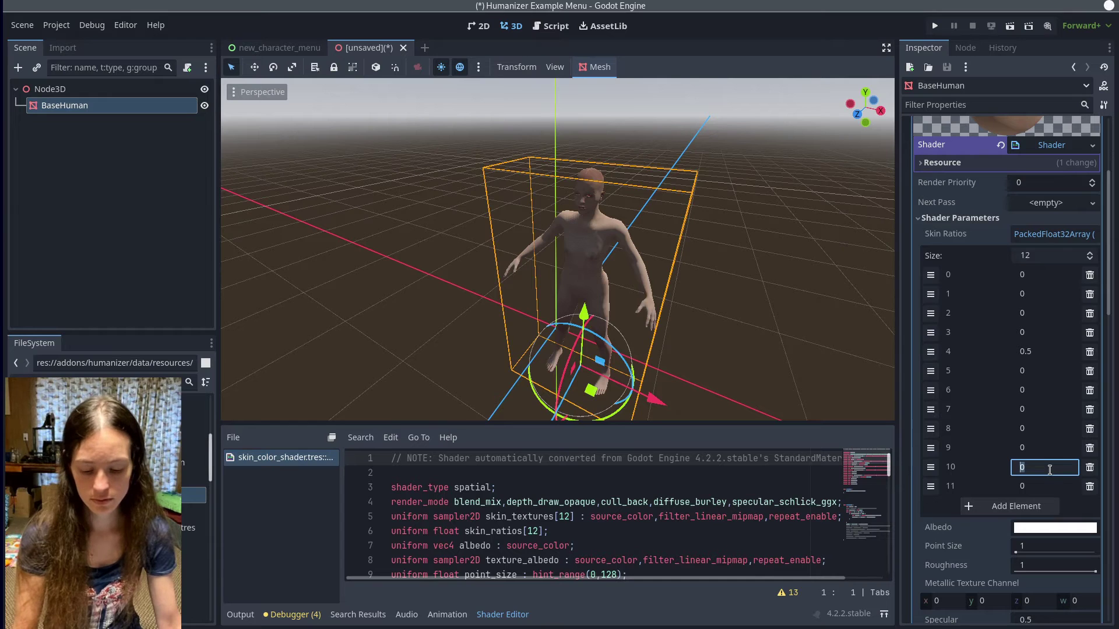
{"action": "type", "text": ".5"}
{"action": "key", "text": "Return"}
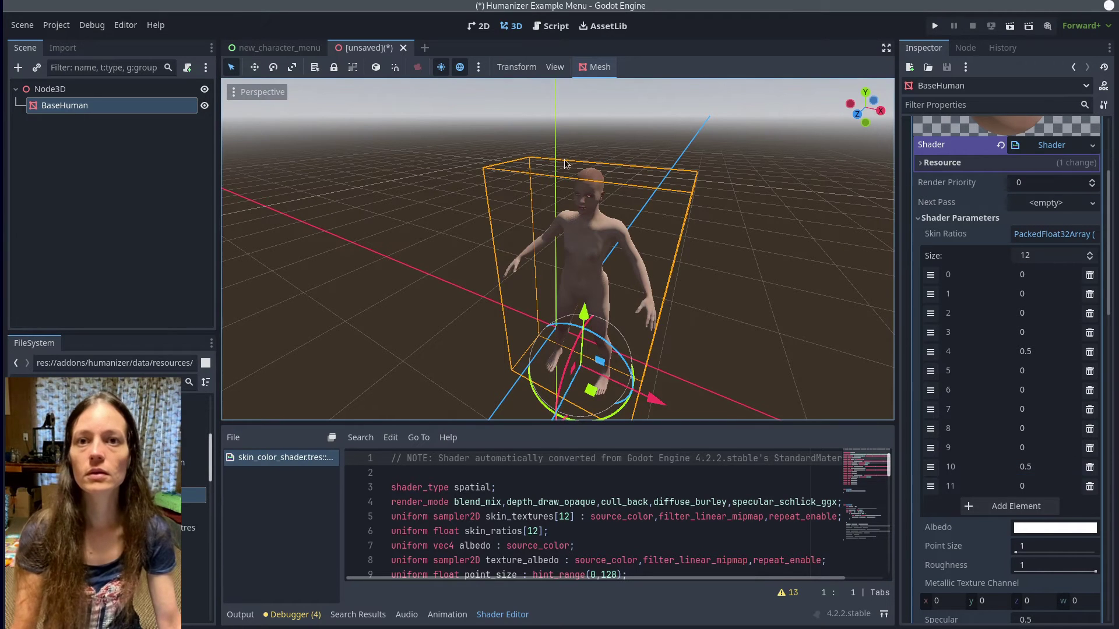
{"action": "scroll", "coordinate": [637, 234], "scroll_direction": "up", "scroll_amount": 4}
{"action": "scroll", "coordinate": [643, 243], "scroll_direction": "down", "scroll_amount": 2}
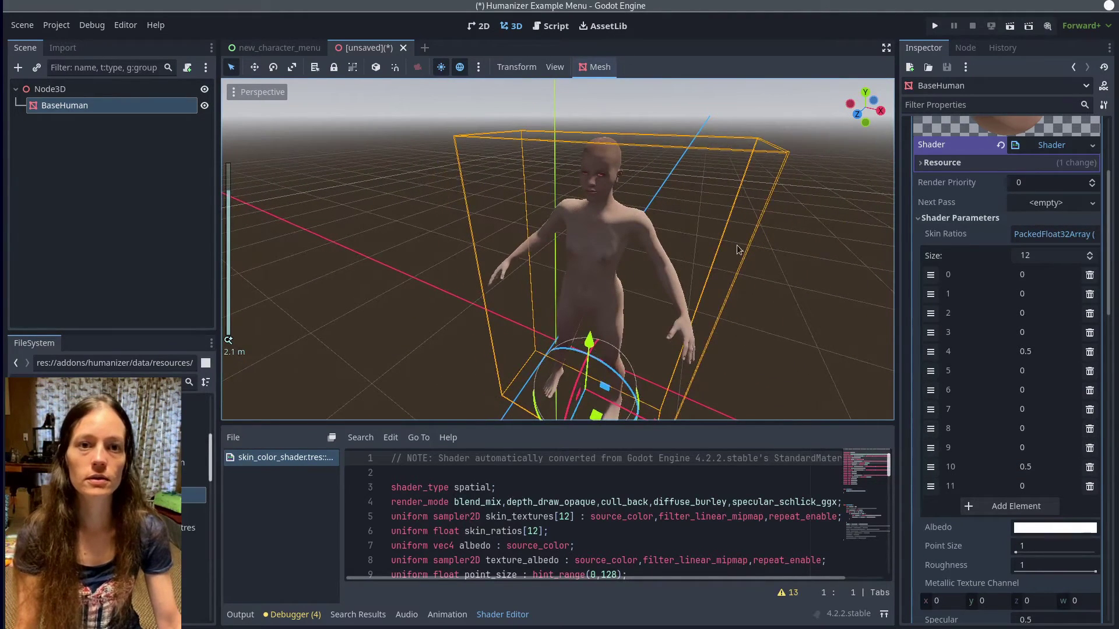
{"action": "middle_click_drag", "start_coordinate": [733, 244], "coordinate": [677, 219]}
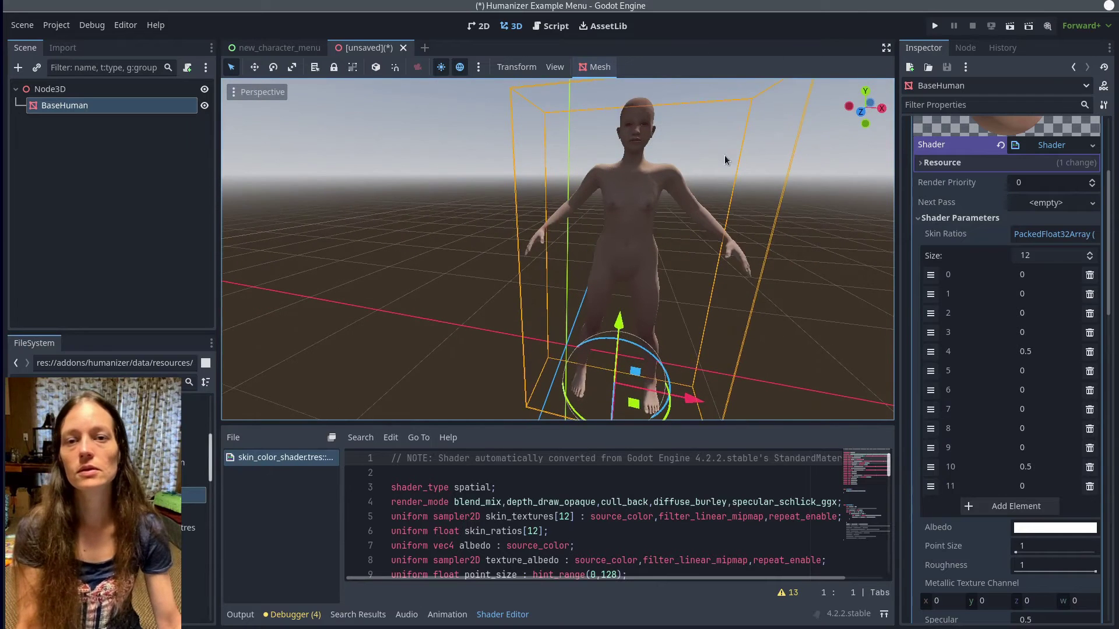
Step: Set element 4 back to 0 and element 10 to 1 for dark brown skin
{"action": "left_click", "coordinate": [1049, 348]}
{"action": "type", "text": "0"}
{"action": "left_click", "coordinate": [1052, 466]}
{"action": "type", "text": "1"}
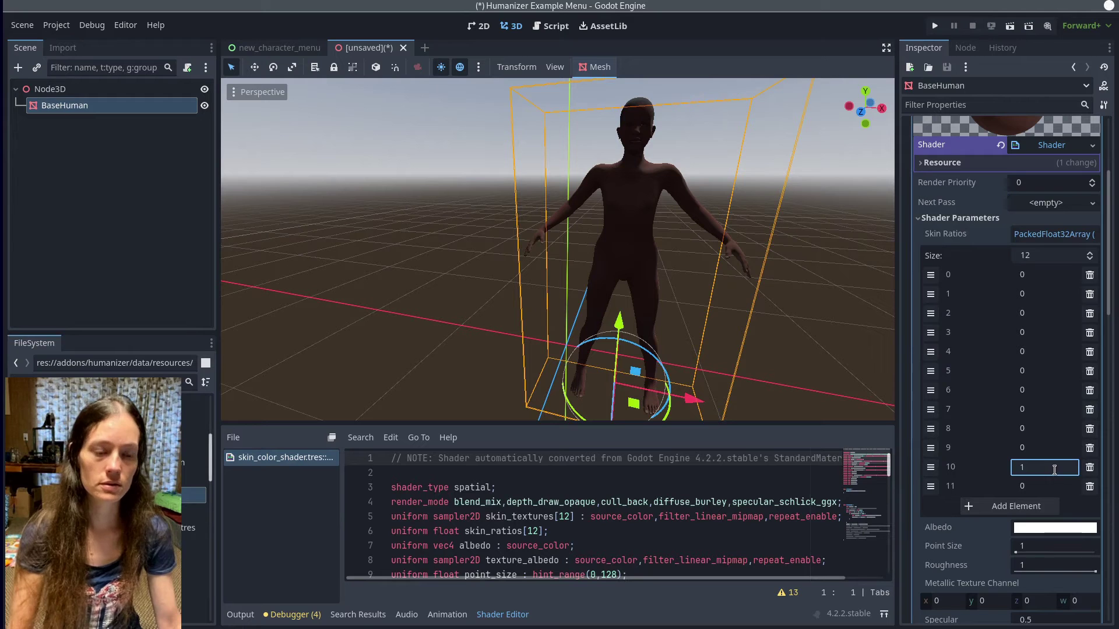
{"action": "key", "text": "Return"}
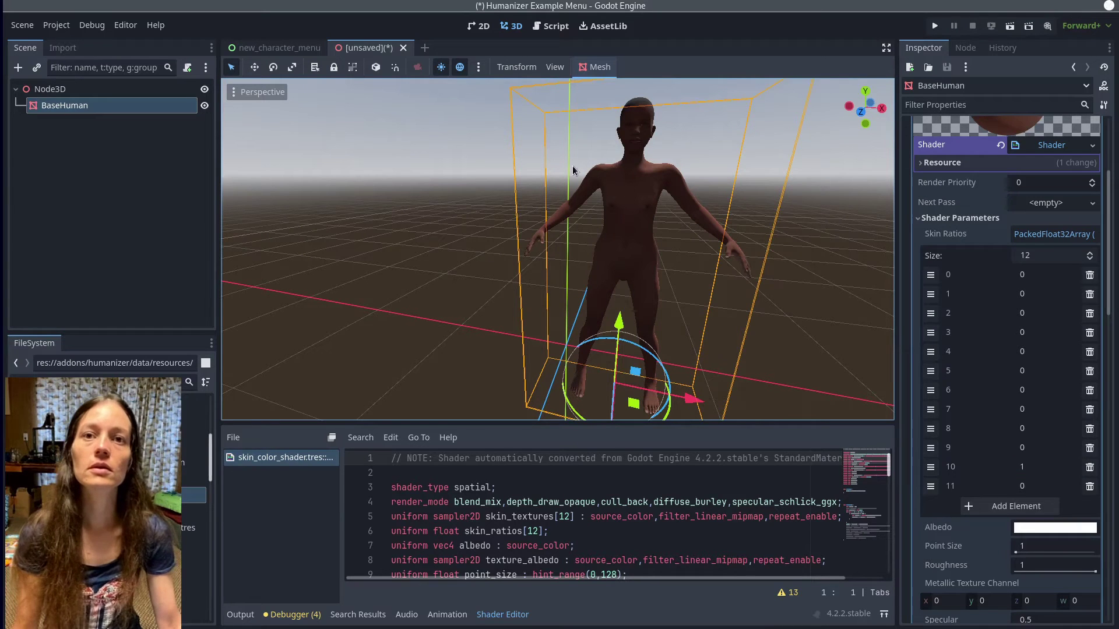
Step: Enlarge the shader code panel and scroll to the skin-blending fragment() function
{"action": "scroll", "coordinate": [524, 513], "scroll_direction": "down", "scroll_amount": 6}
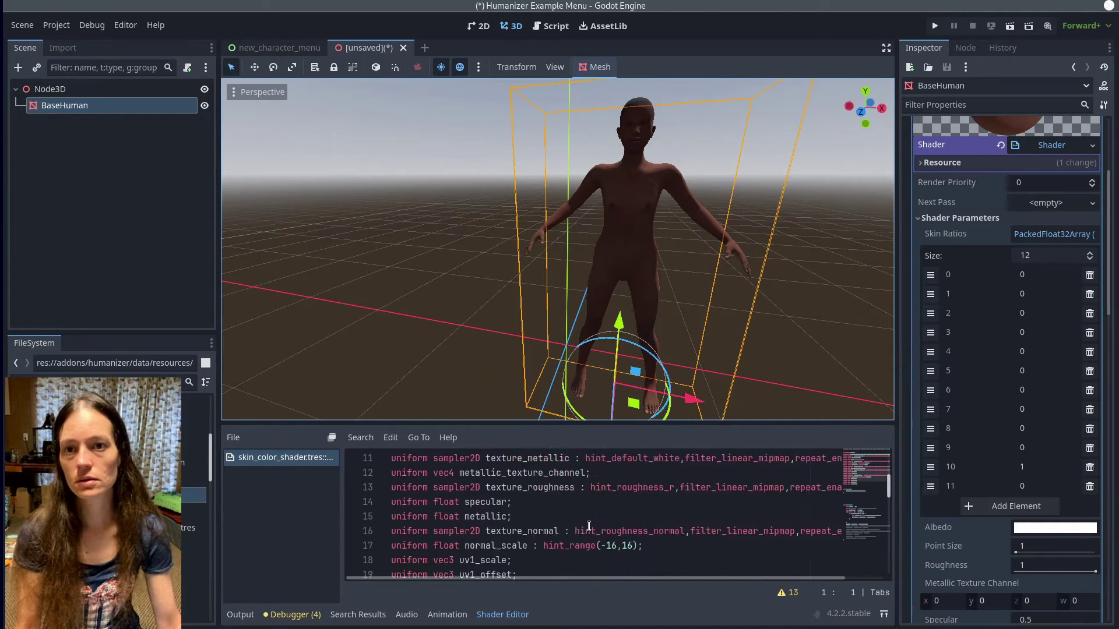
{"action": "left_click_drag", "start_coordinate": [504, 421], "coordinate": [505, 301]}
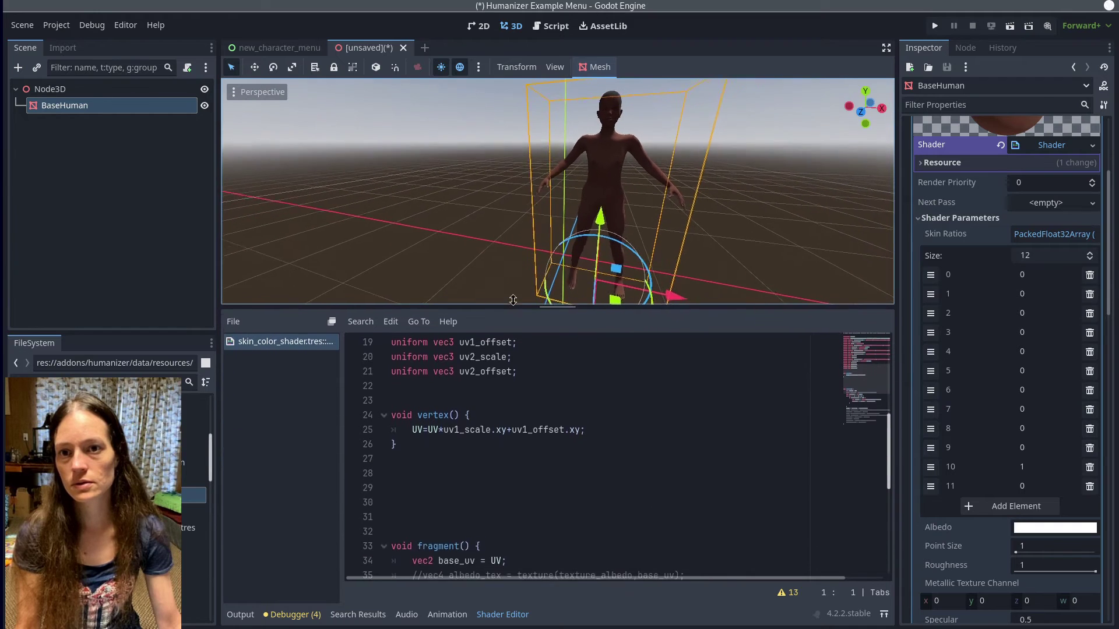
{"action": "scroll", "coordinate": [544, 467], "scroll_direction": "down", "scroll_amount": 2}
{"action": "scroll", "coordinate": [544, 467], "scroll_direction": "down", "scroll_amount": 5}
{"action": "scroll", "coordinate": [544, 467], "scroll_direction": "up", "scroll_amount": 3}
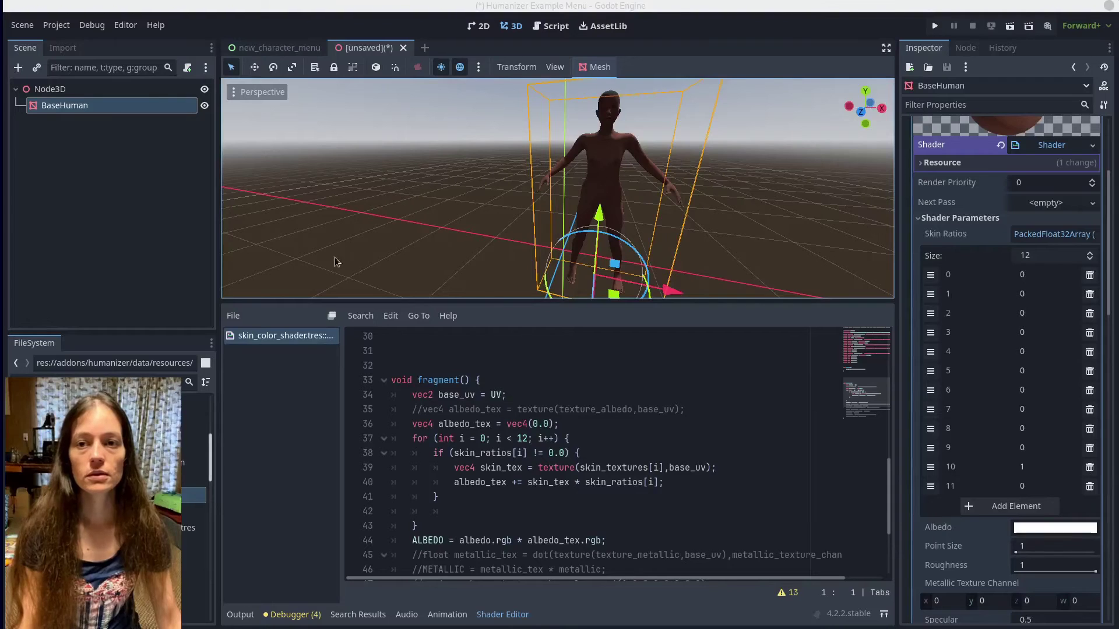
Step: Switch to the new_character_menu scene, collapse the bottom panel, and open New_Character's script
{"action": "left_click", "coordinate": [271, 49]}
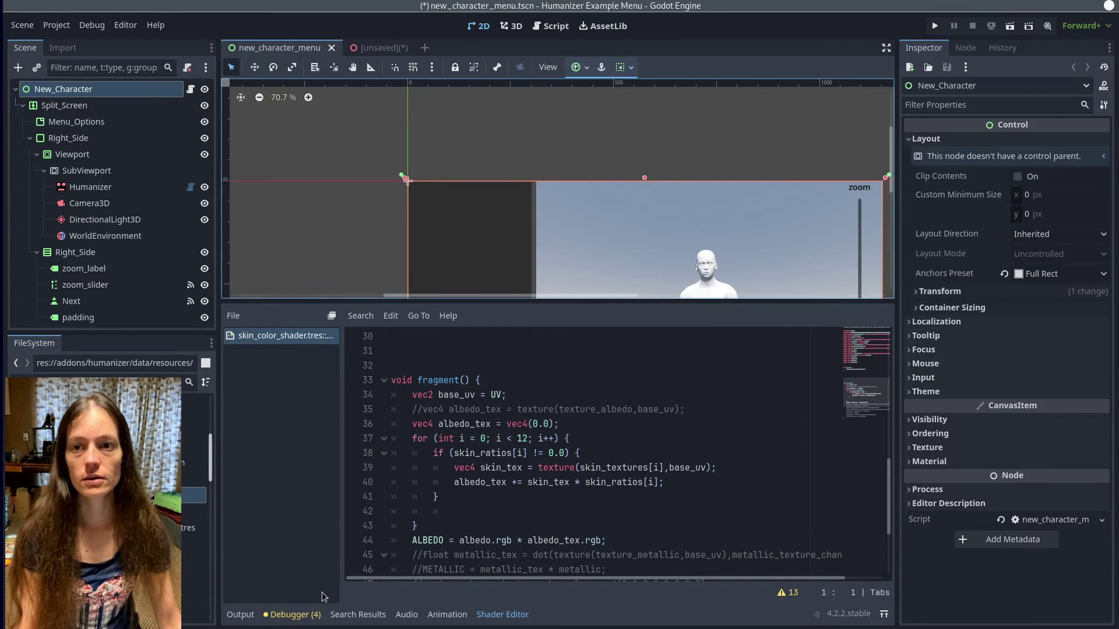
{"action": "left_click", "coordinate": [240, 615]}
{"action": "left_click", "coordinate": [240, 615]}
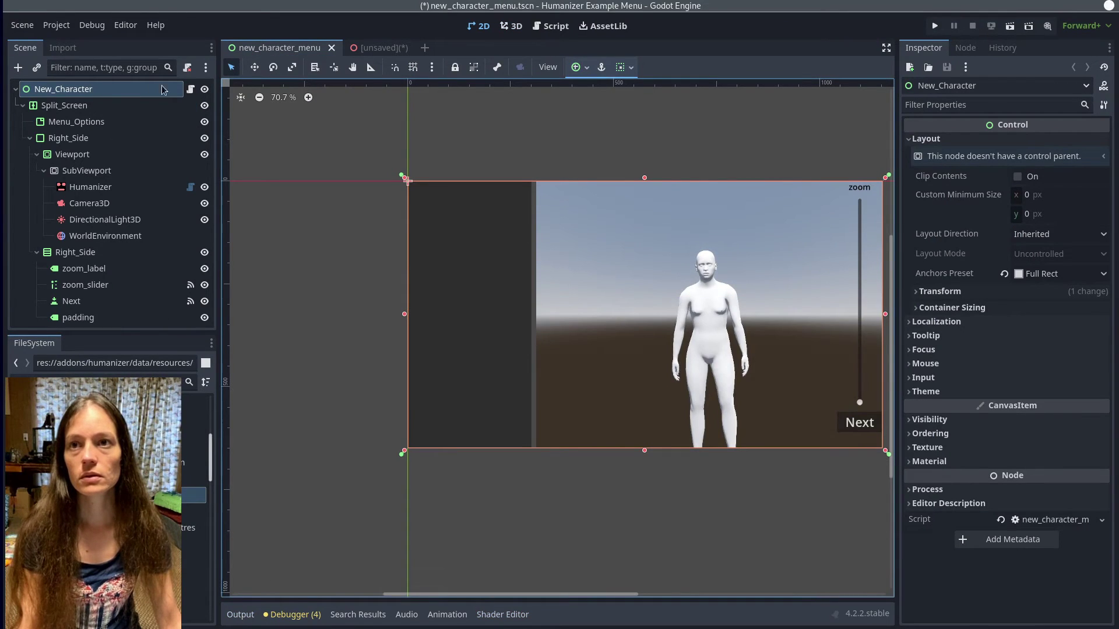
{"action": "left_click", "coordinate": [191, 89]}
Step: Scroll to get_skin_color_ratios() and highlight its return ratios line
{"action": "scroll", "coordinate": [874, 146], "scroll_direction": "down", "scroll_amount": 3}
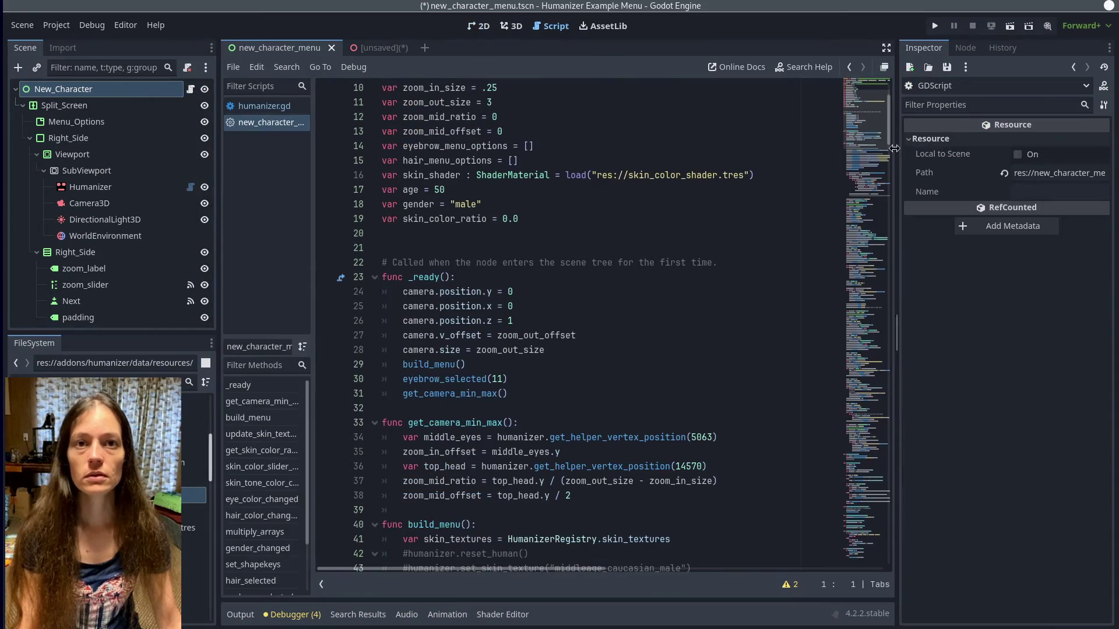
{"action": "left_click_drag", "start_coordinate": [895, 145], "coordinate": [860, 417]}
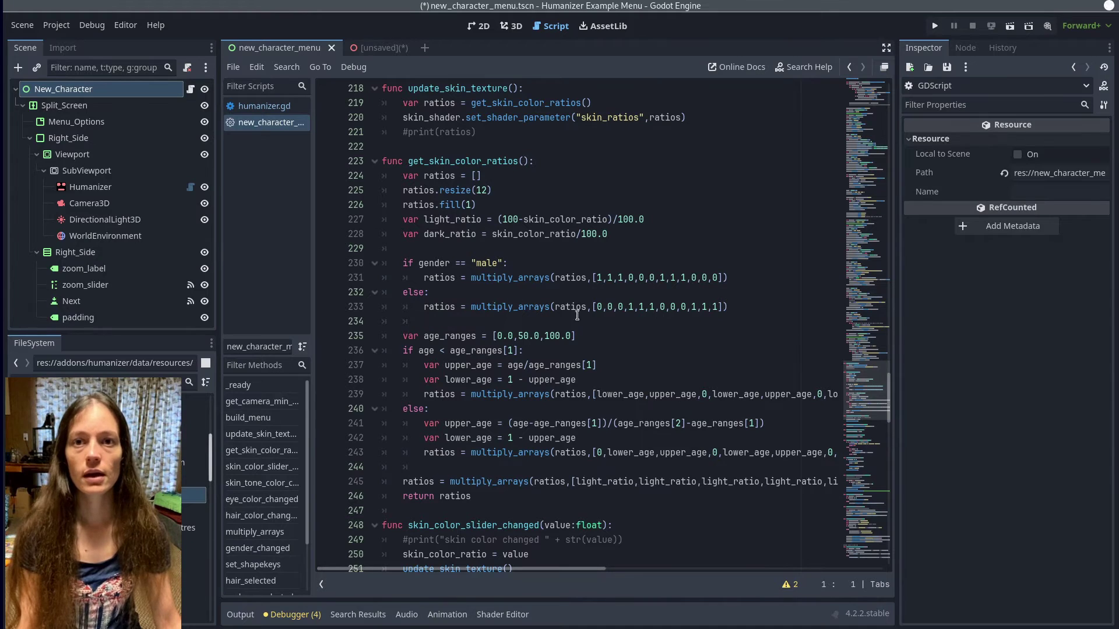
{"action": "scroll", "coordinate": [545, 335], "scroll_direction": "down", "scroll_amount": 1}
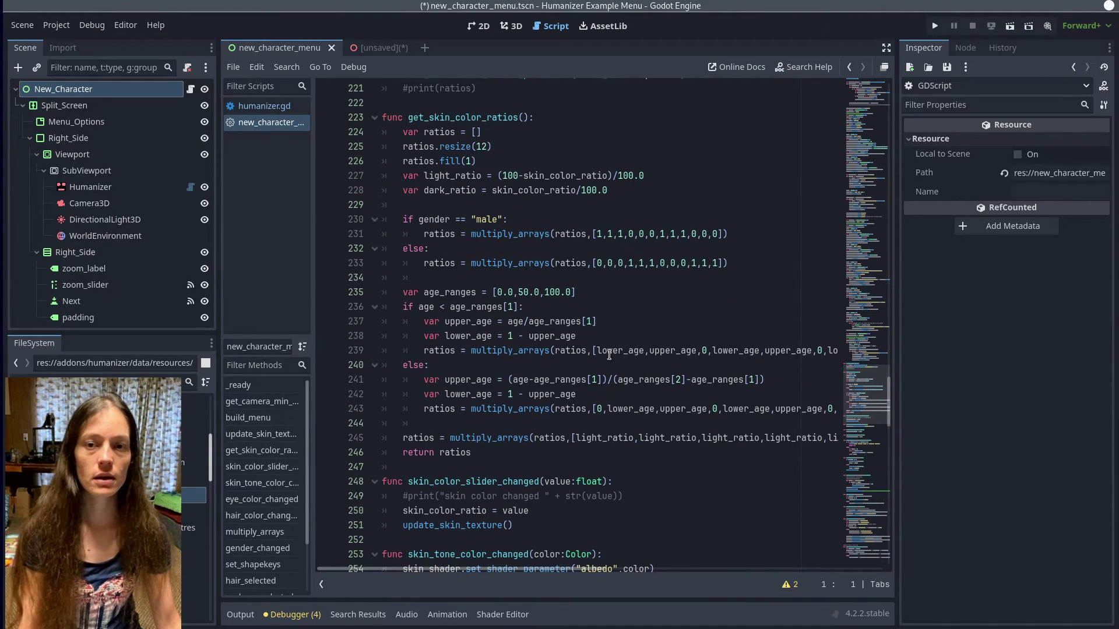
{"action": "scroll", "coordinate": [605, 350], "scroll_direction": "down", "scroll_amount": 1}
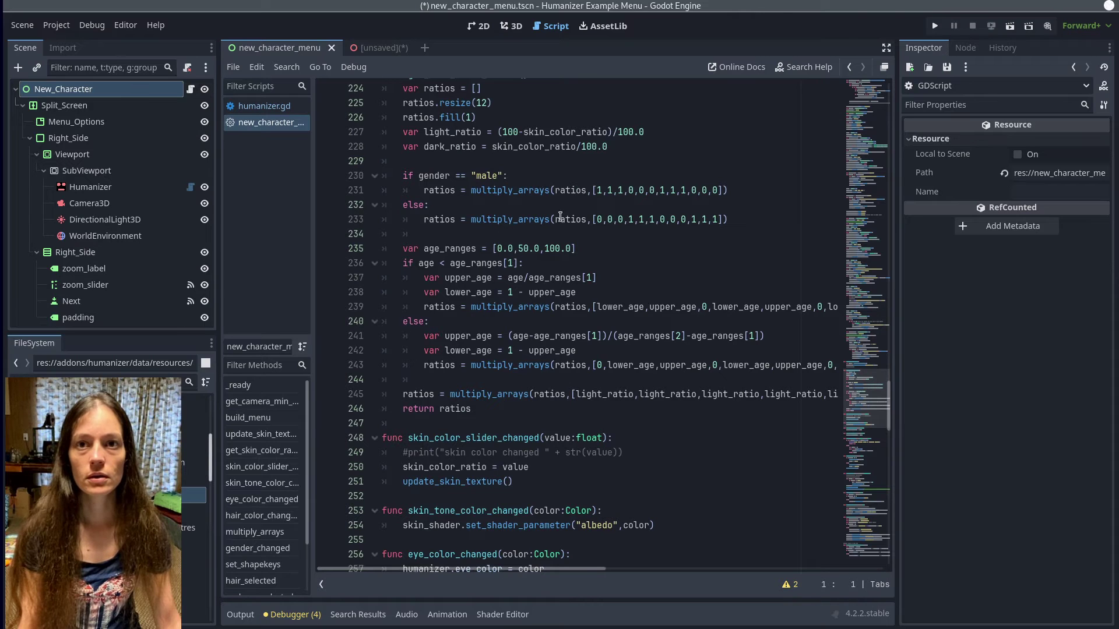
{"action": "scroll", "coordinate": [509, 231], "scroll_direction": "up", "scroll_amount": 1}
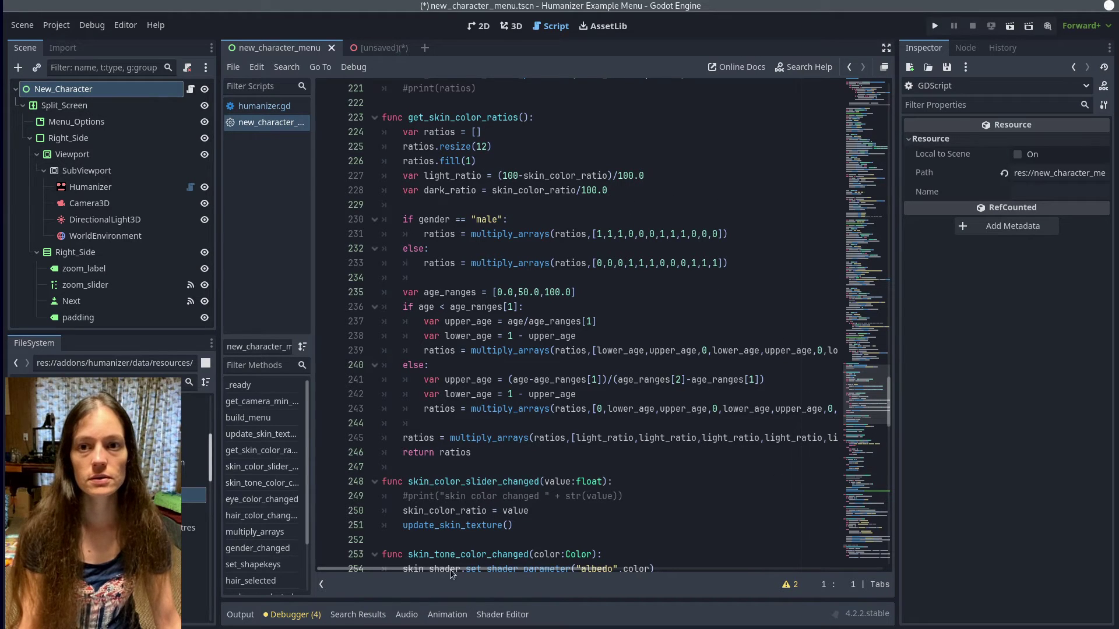
{"action": "left_click_drag", "start_coordinate": [452, 568], "coordinate": [431, 613]}
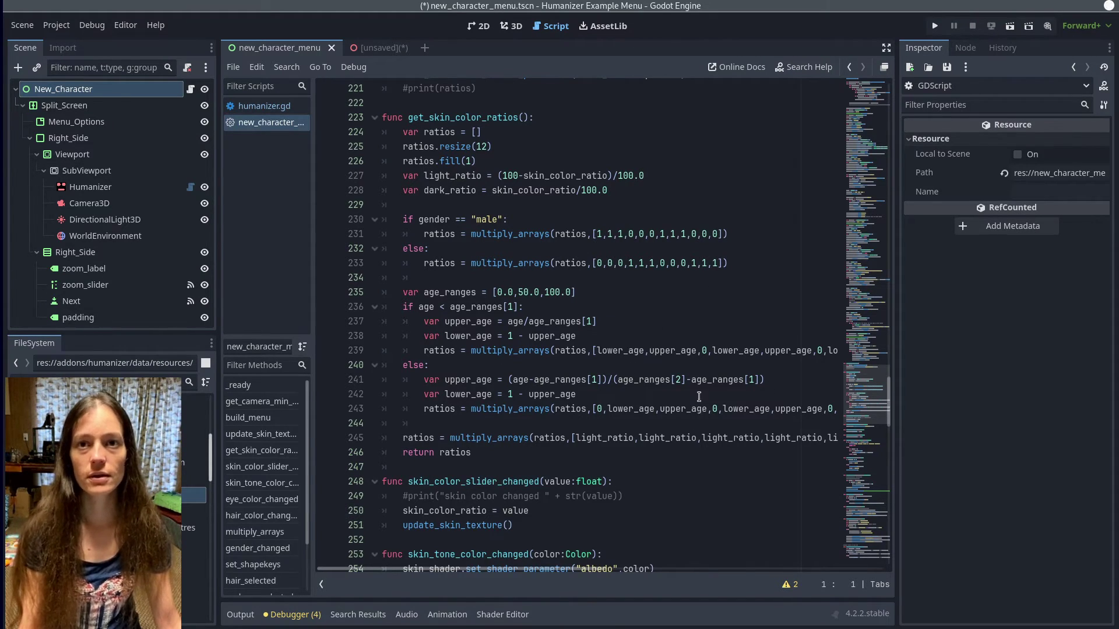
{"action": "left_click", "coordinate": [489, 454]}
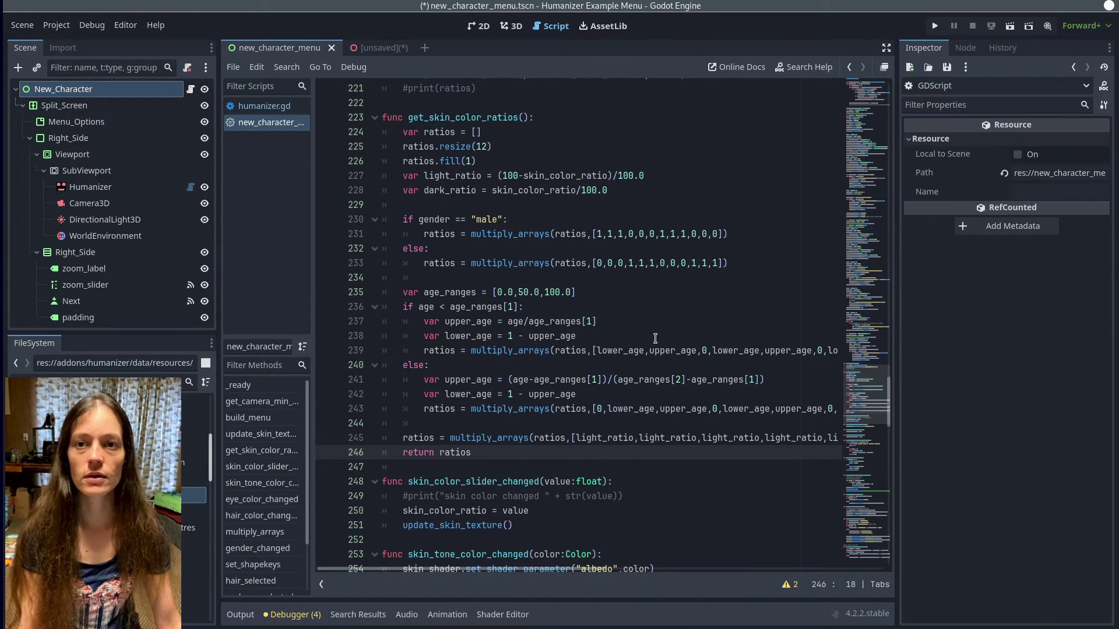
{"action": "scroll", "coordinate": [560, 357], "scroll_direction": "up", "scroll_amount": 2}
{"action": "scroll", "coordinate": [569, 348], "scroll_direction": "down", "scroll_amount": 2}
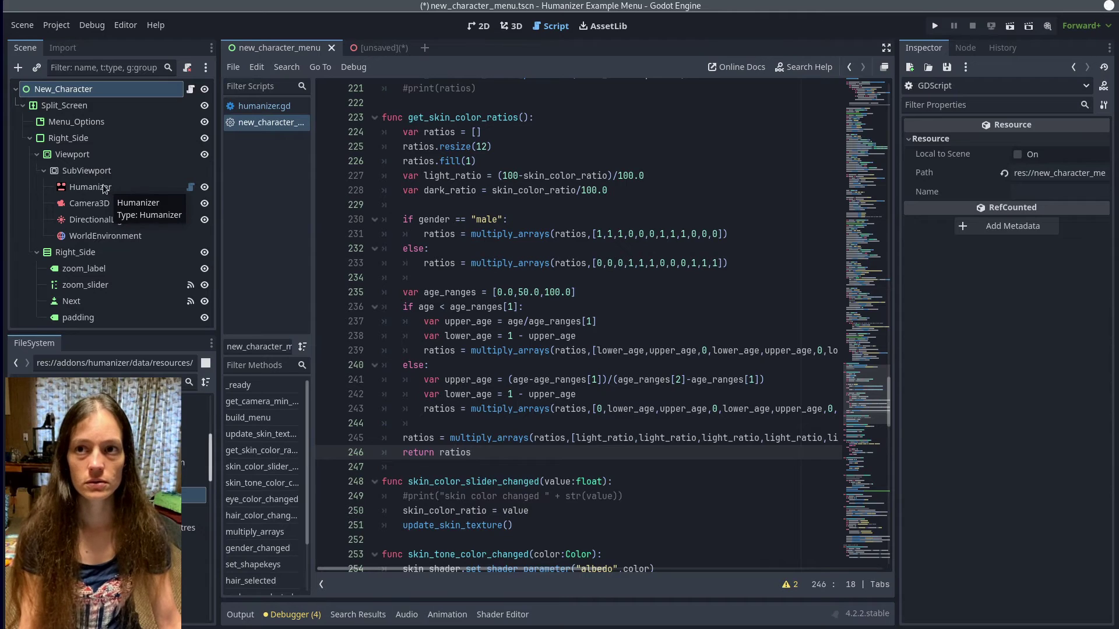
Step: Scroll to _on_next_pressed() and highlight the new StandardMaterial3D and save-texture image lines
{"action": "scroll", "coordinate": [518, 341], "scroll_direction": "up", "scroll_amount": 10}
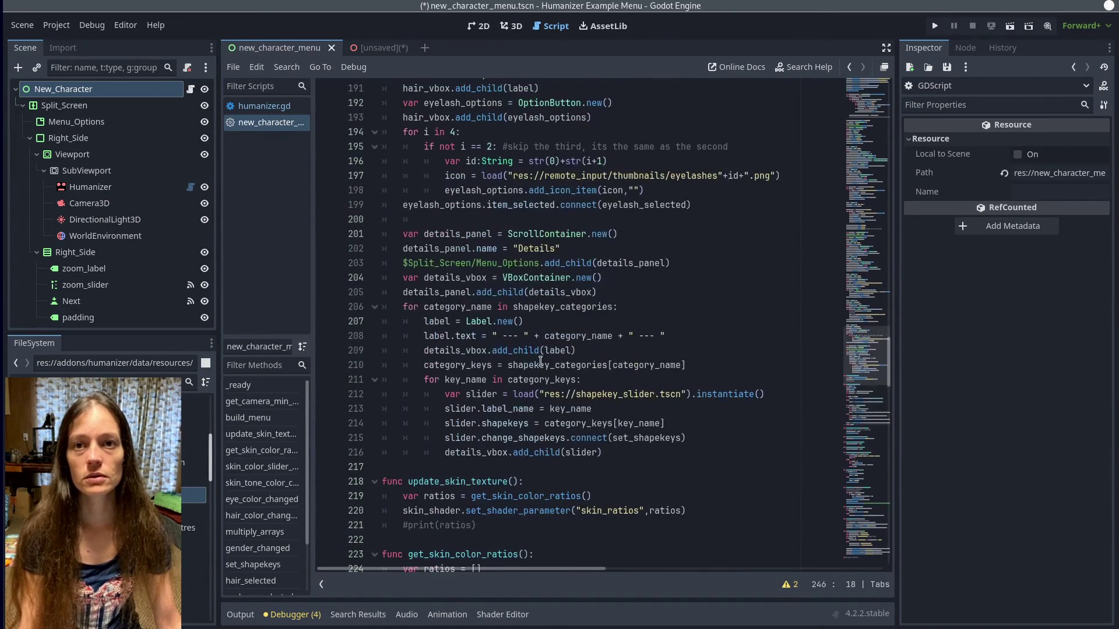
{"action": "scroll", "coordinate": [542, 350], "scroll_direction": "down", "scroll_amount": 6}
{"action": "scroll", "coordinate": [547, 352], "scroll_direction": "down", "scroll_amount": 20}
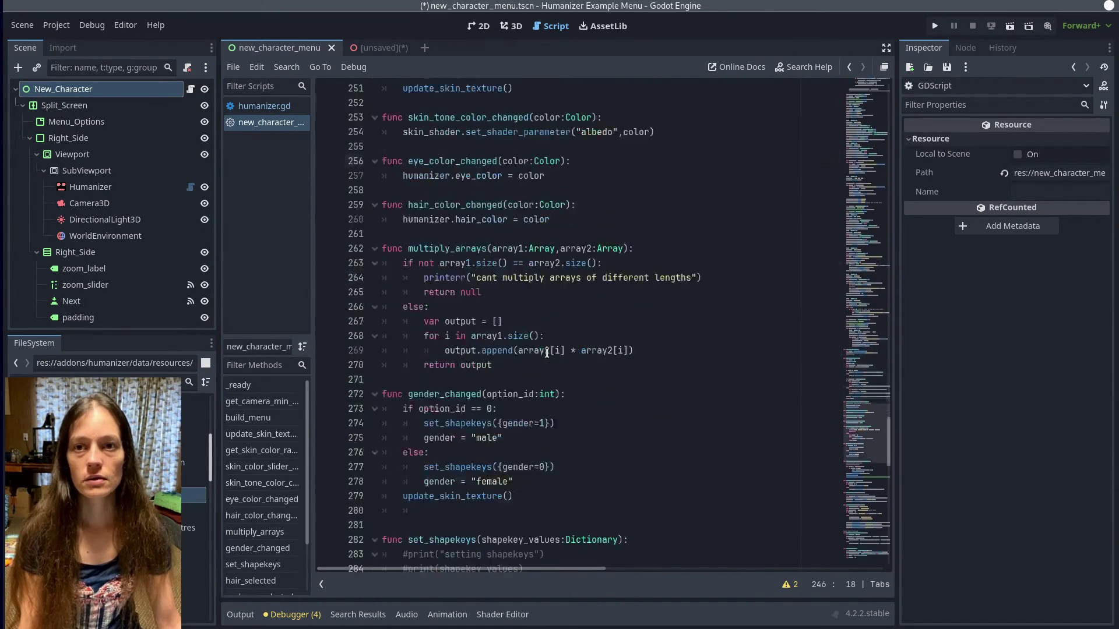
{"action": "scroll", "coordinate": [548, 351], "scroll_direction": "down", "scroll_amount": 14}
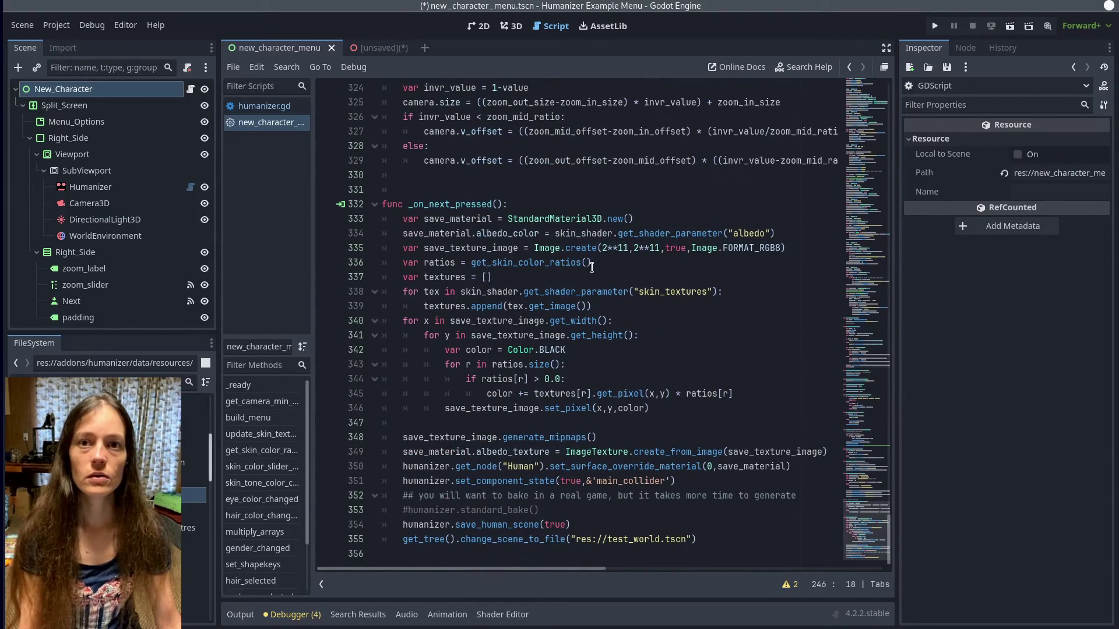
{"action": "left_click", "coordinate": [704, 220]}
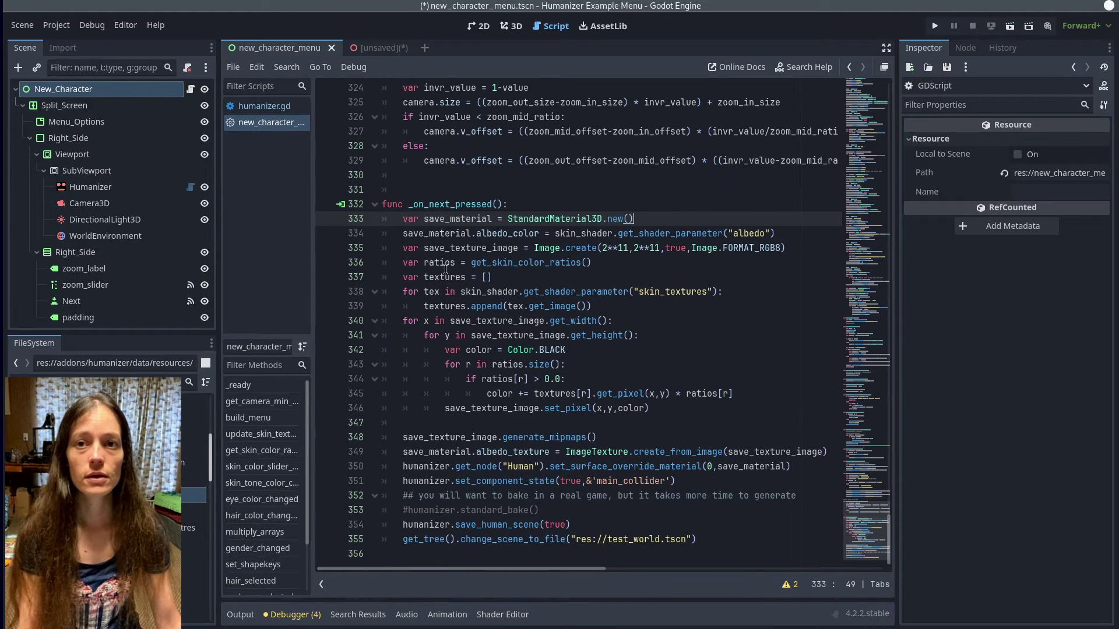
{"action": "left_click", "coordinate": [799, 245]}
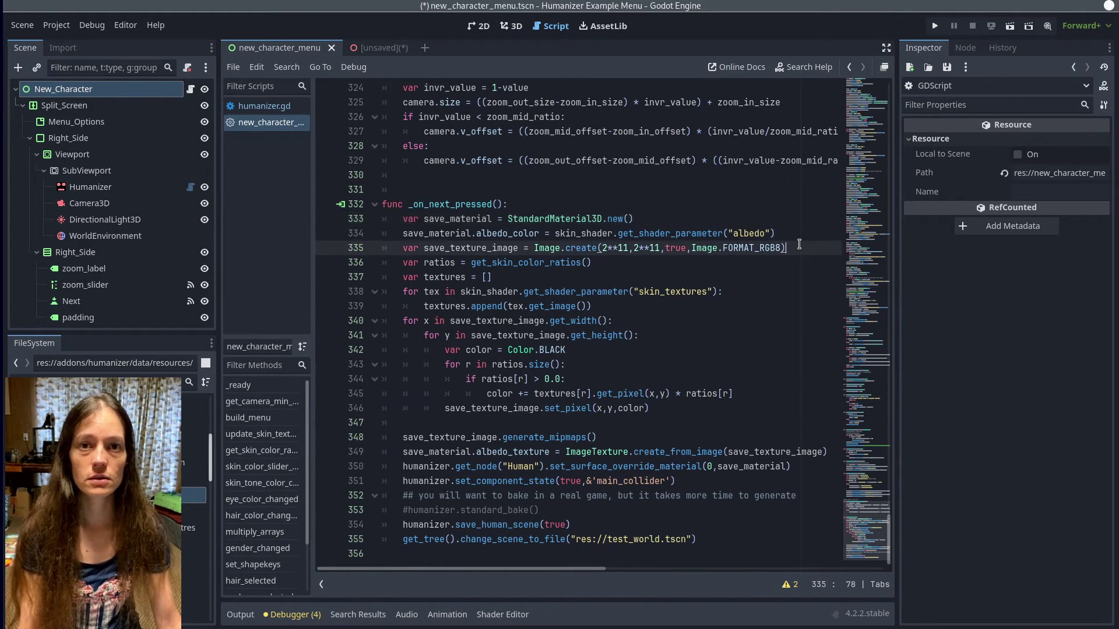